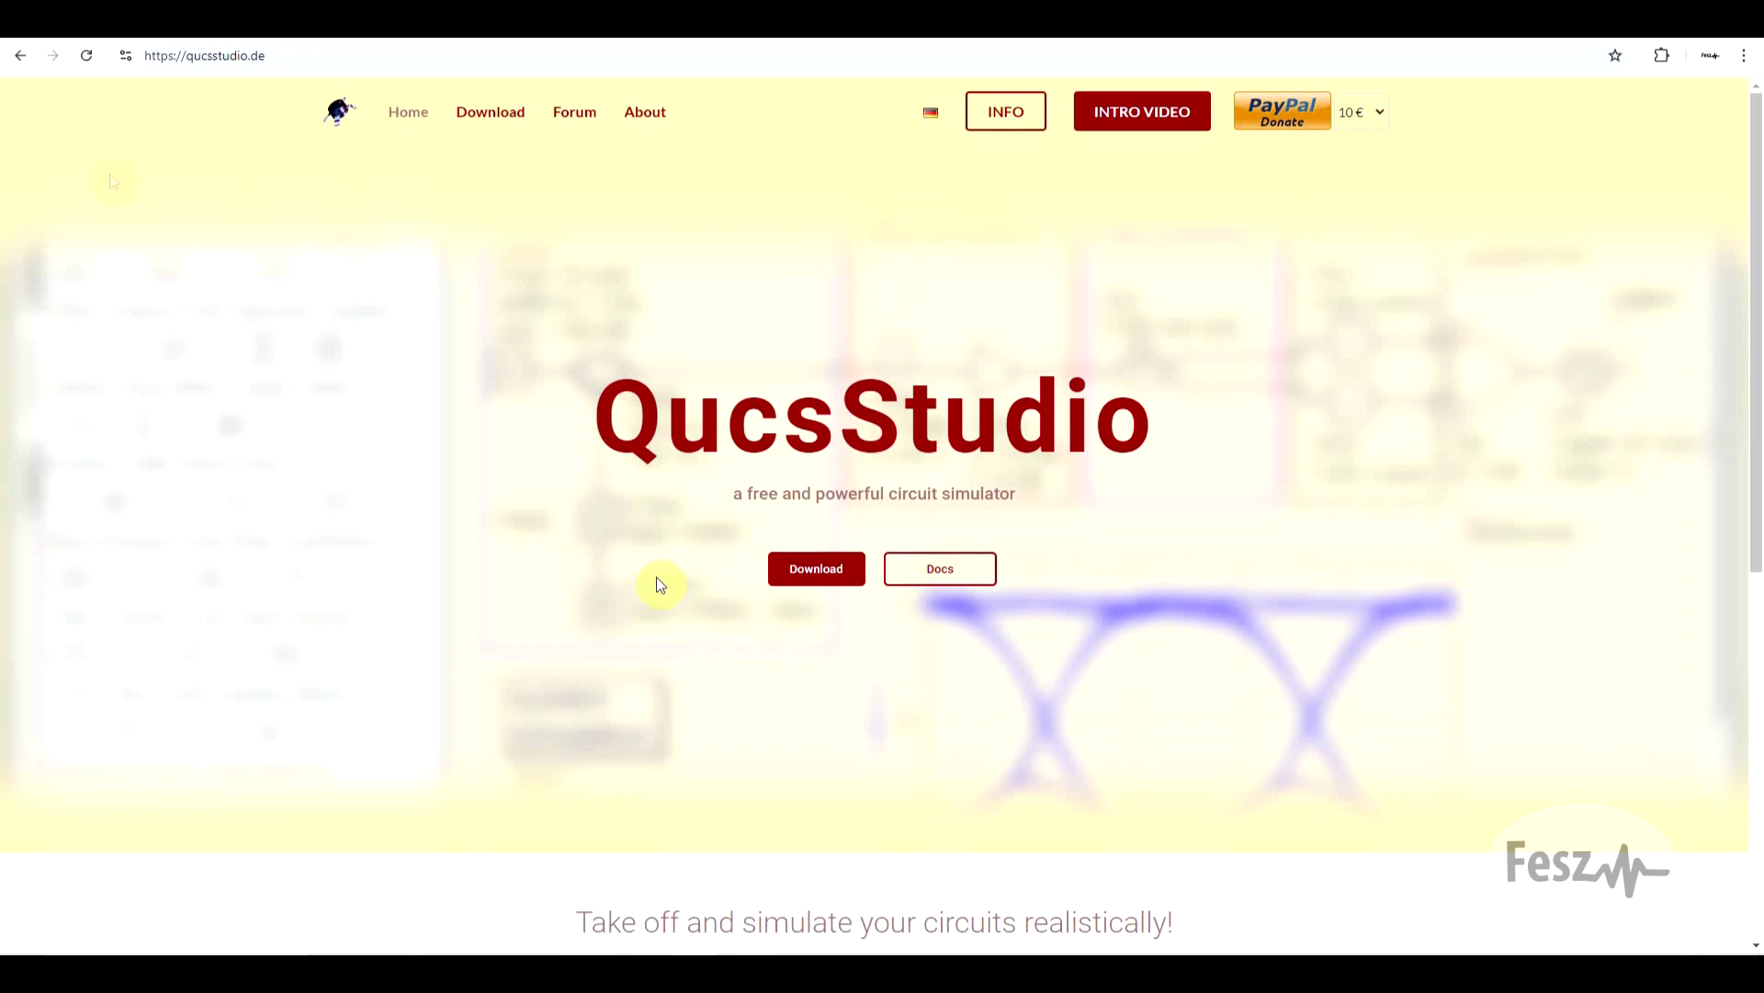
Go to the QucsStudio download page on qucsstudio.de.
left_click(511, 129)
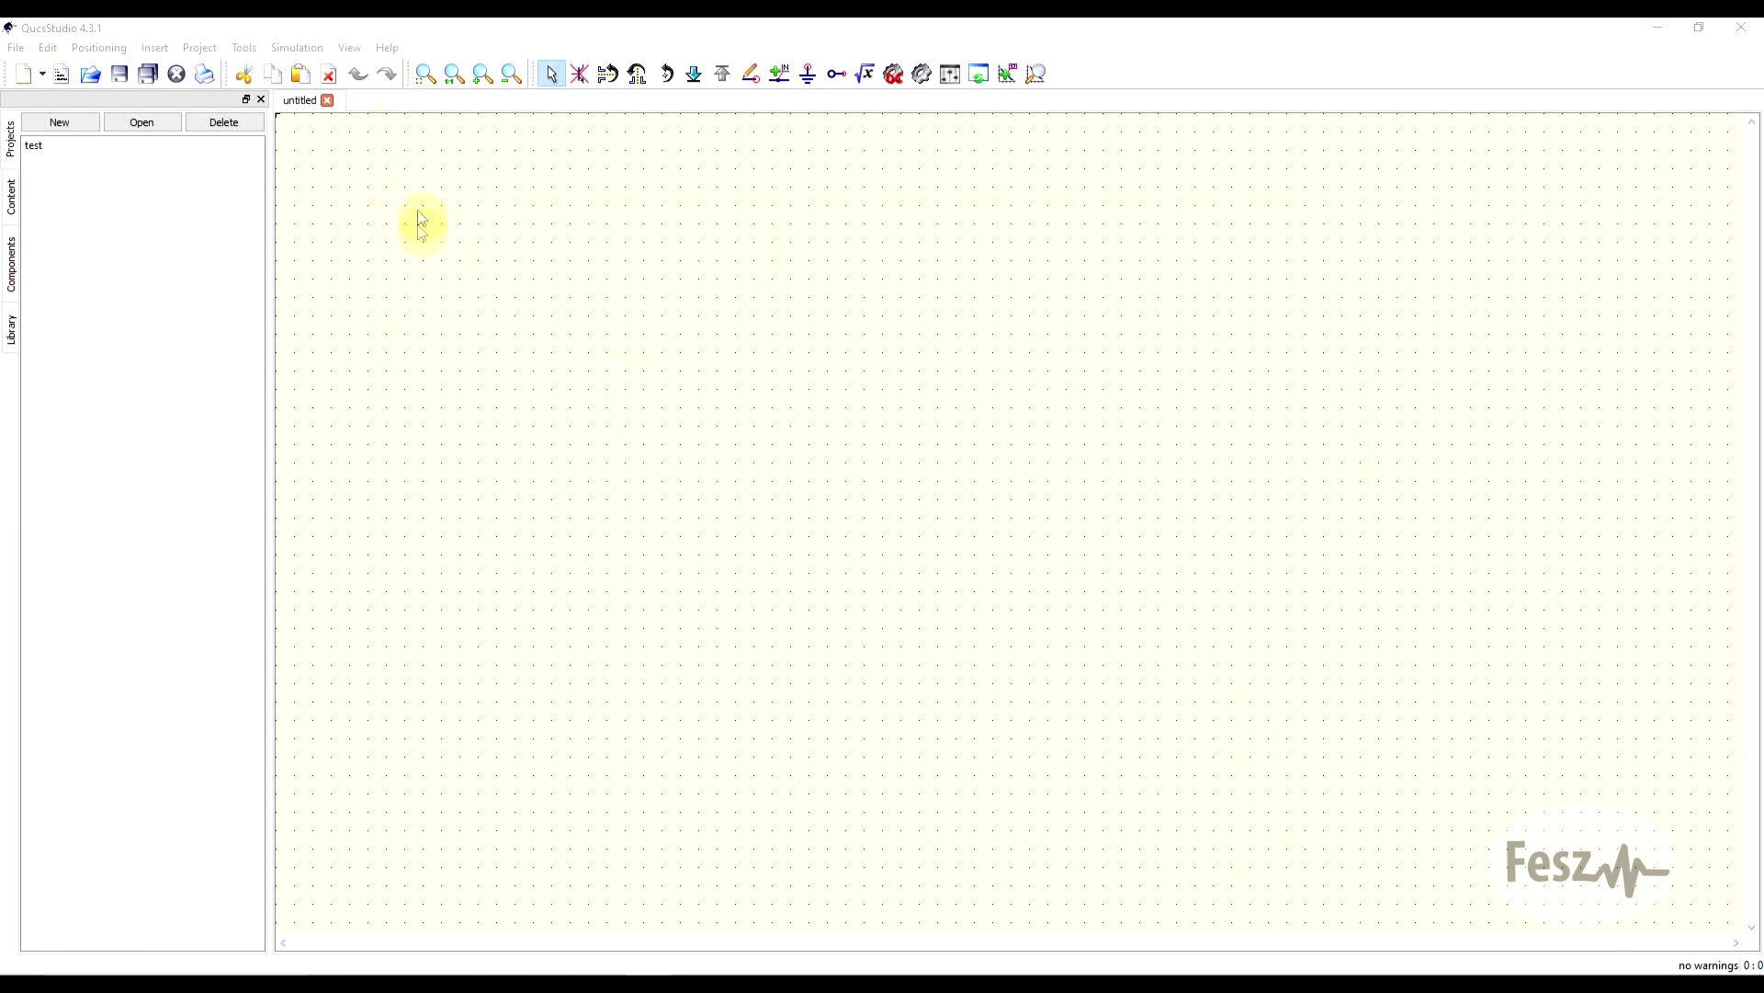
View QucsStudio's built-in Help Index from the Help menu.
left_click(388, 50)
left_click(426, 74)
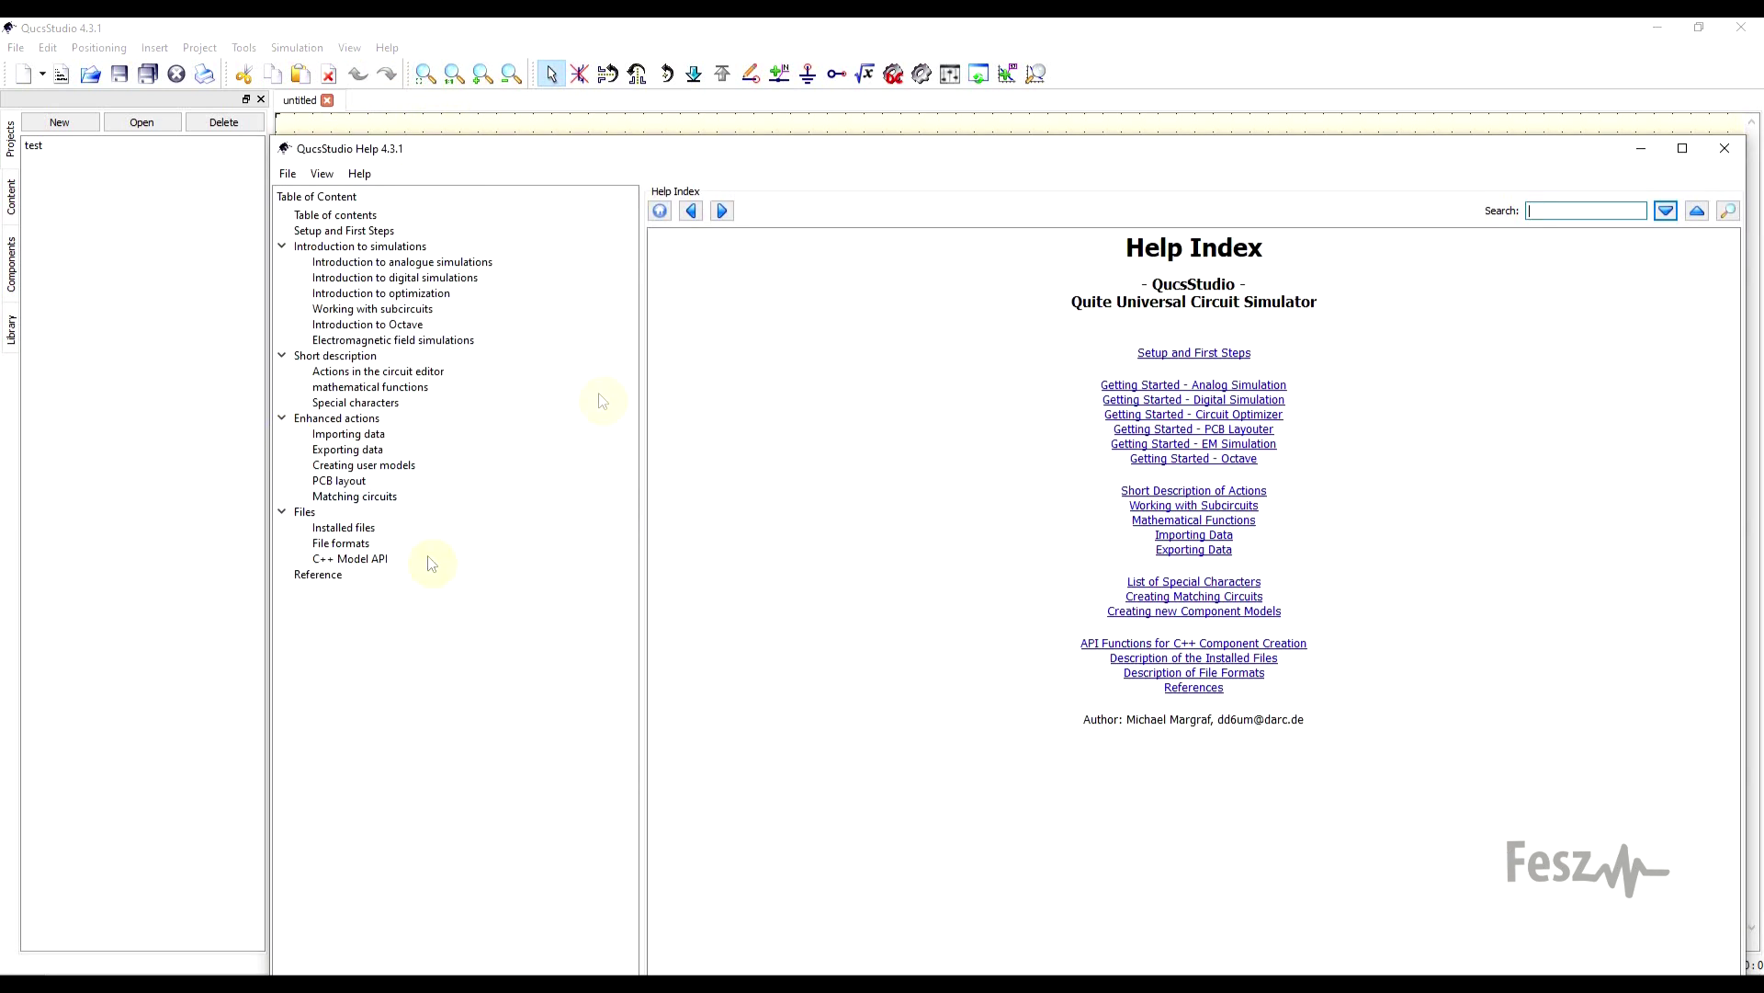
left_click(390, 48)
Open the Technical Documentation PDF, leaf down past the title page, then close the help window.
left_click(440, 111)
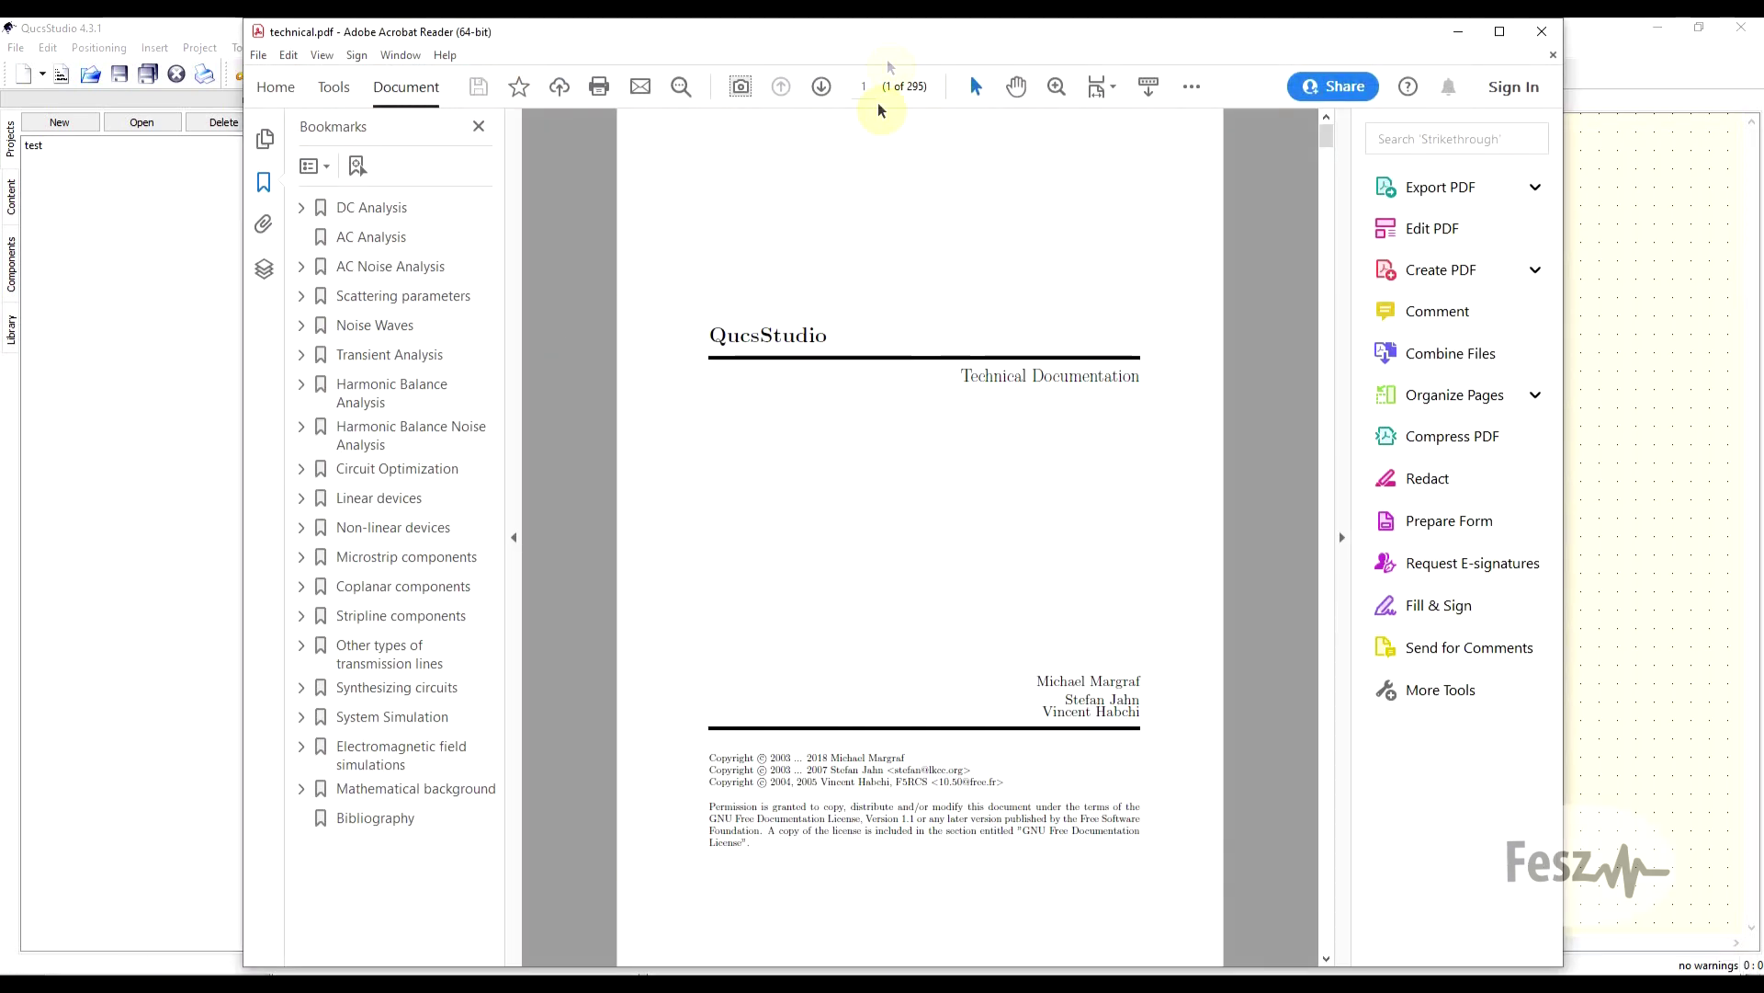
left_click_drag(1325, 136, 1326, 223)
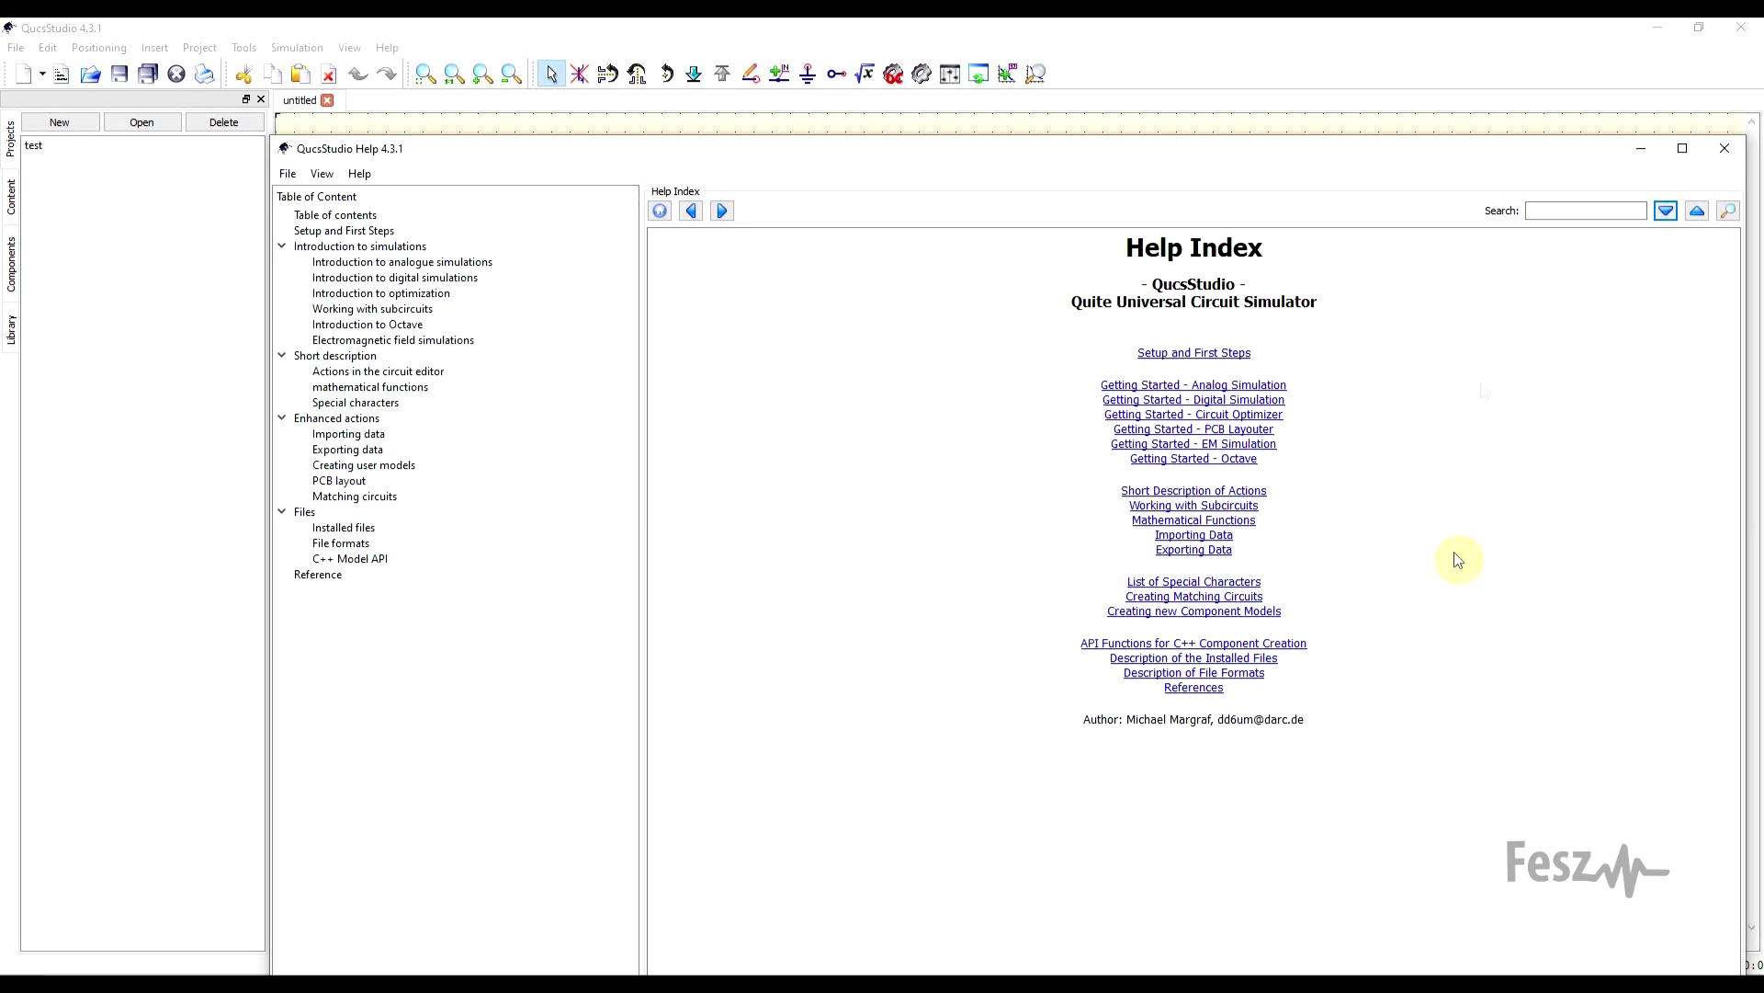
left_click(1724, 151)
Launch Tools > Filter synthesis and keep stub transmission lines as the realization.
left_click(244, 48)
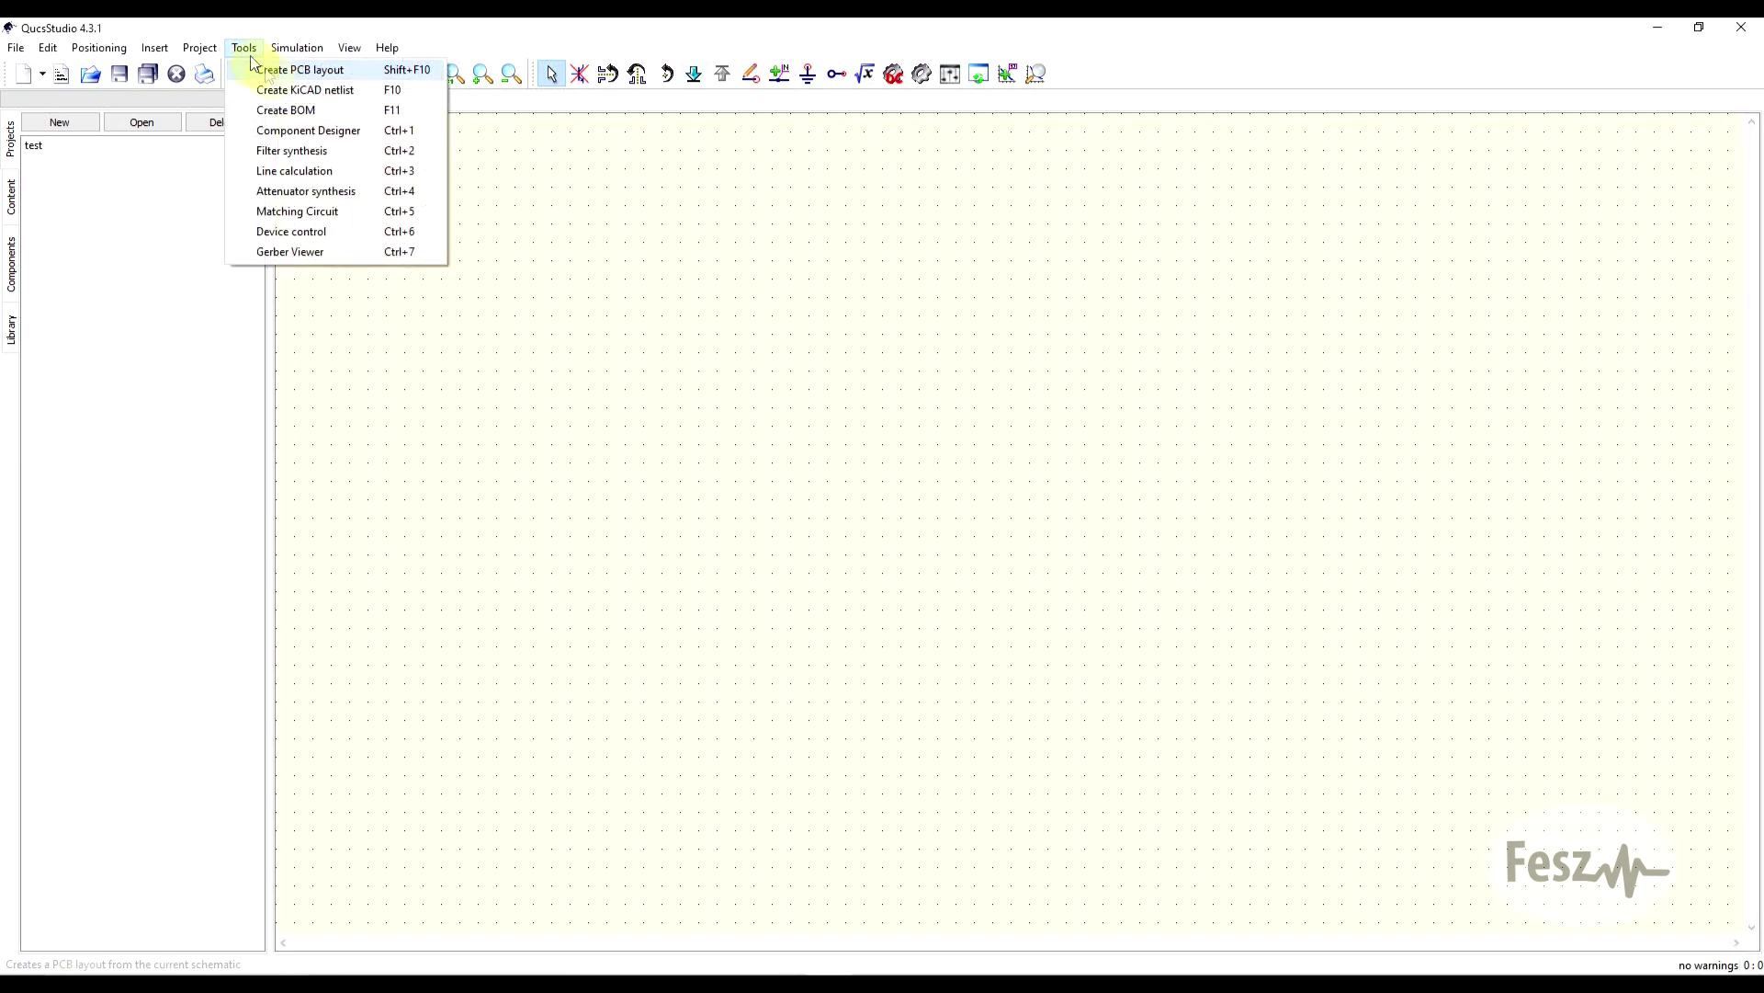
left_click(292, 153)
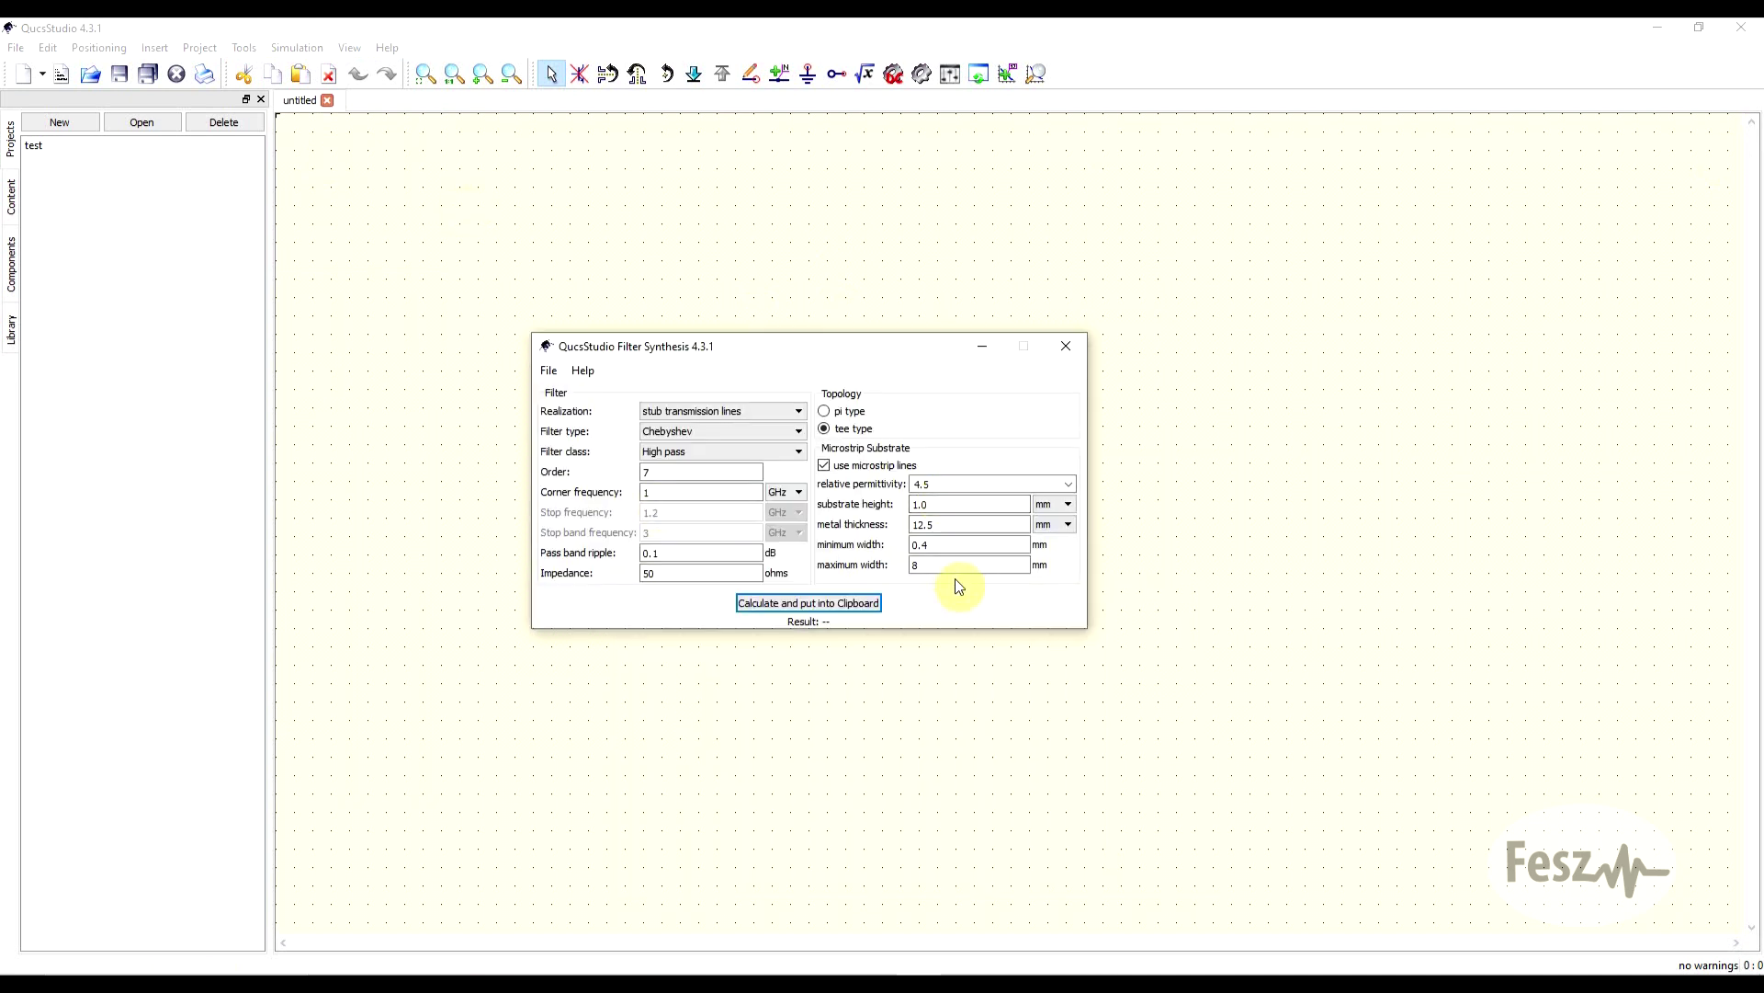
left_click(798, 410)
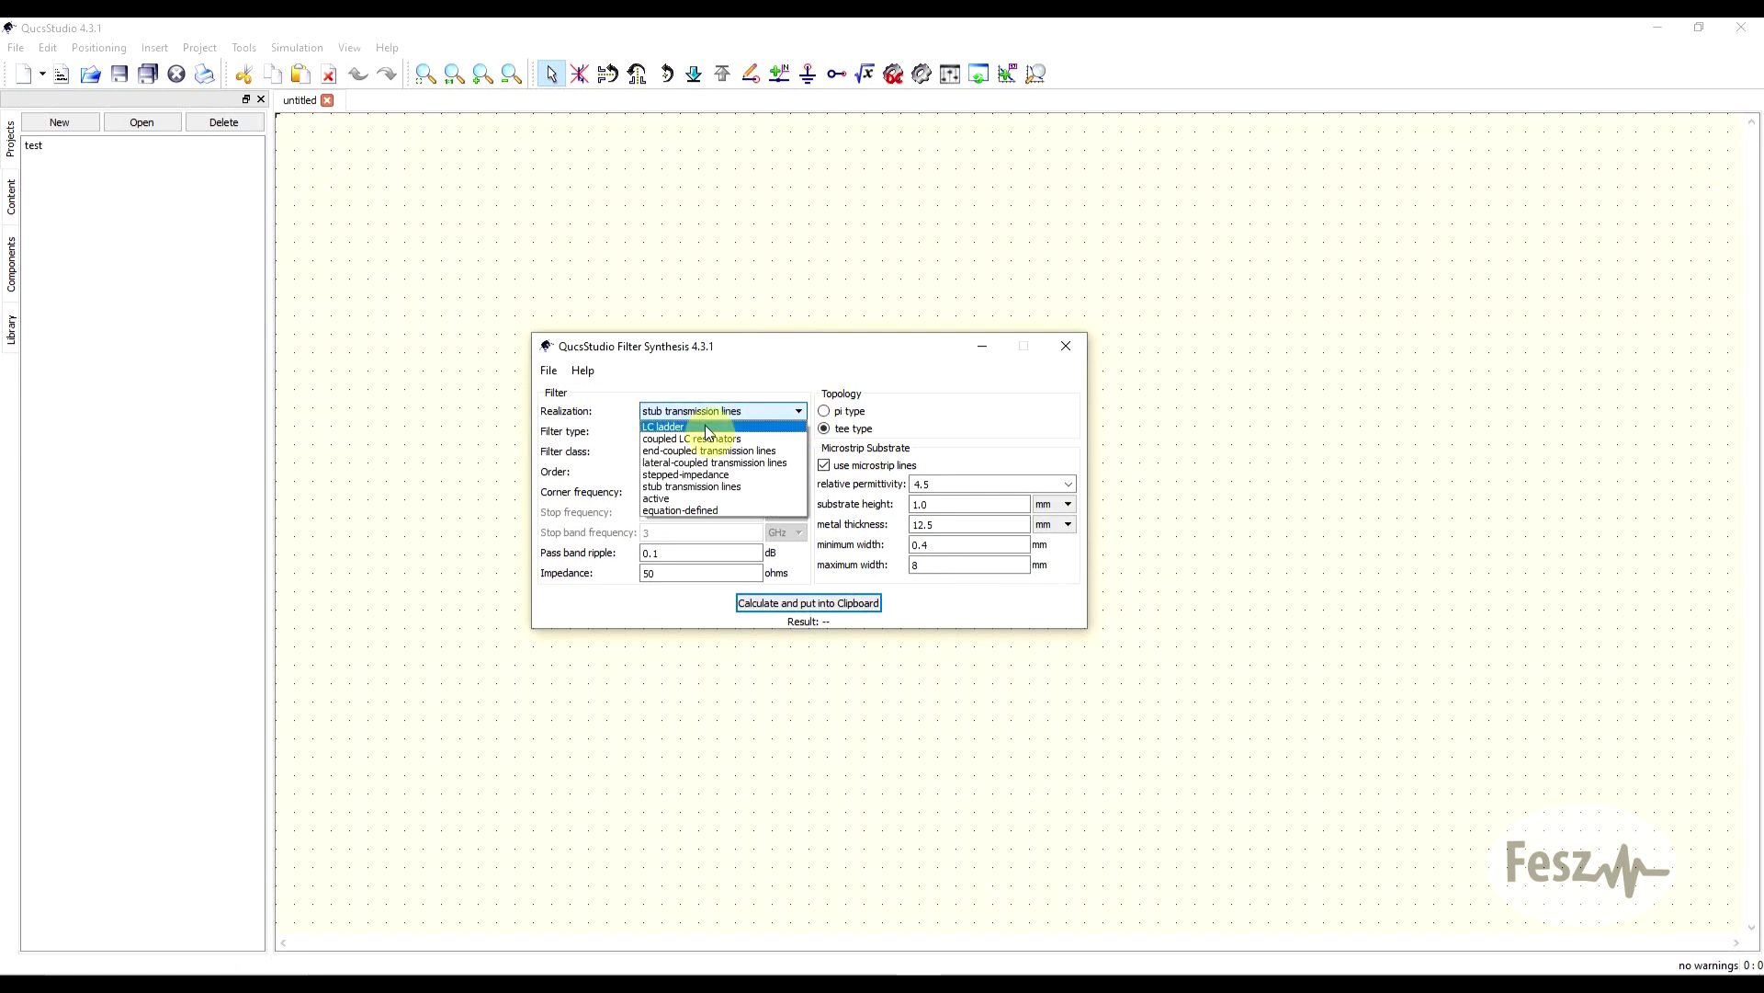
left_click(742, 487)
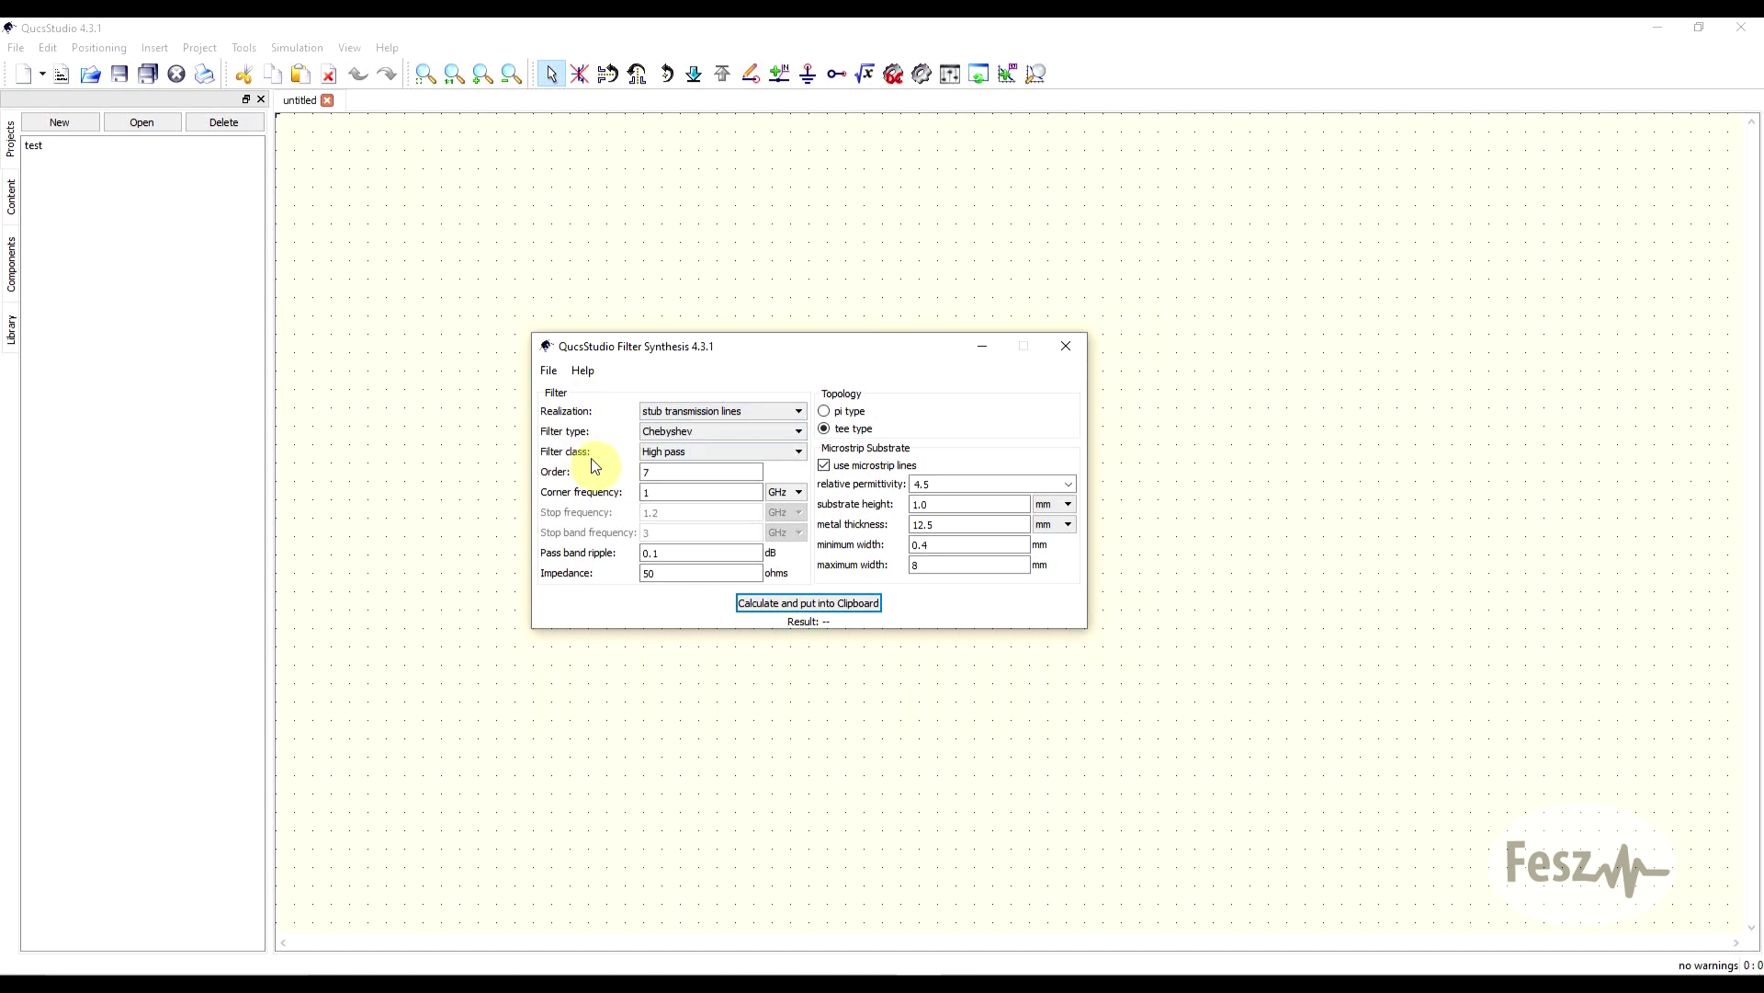
left_click(677, 460)
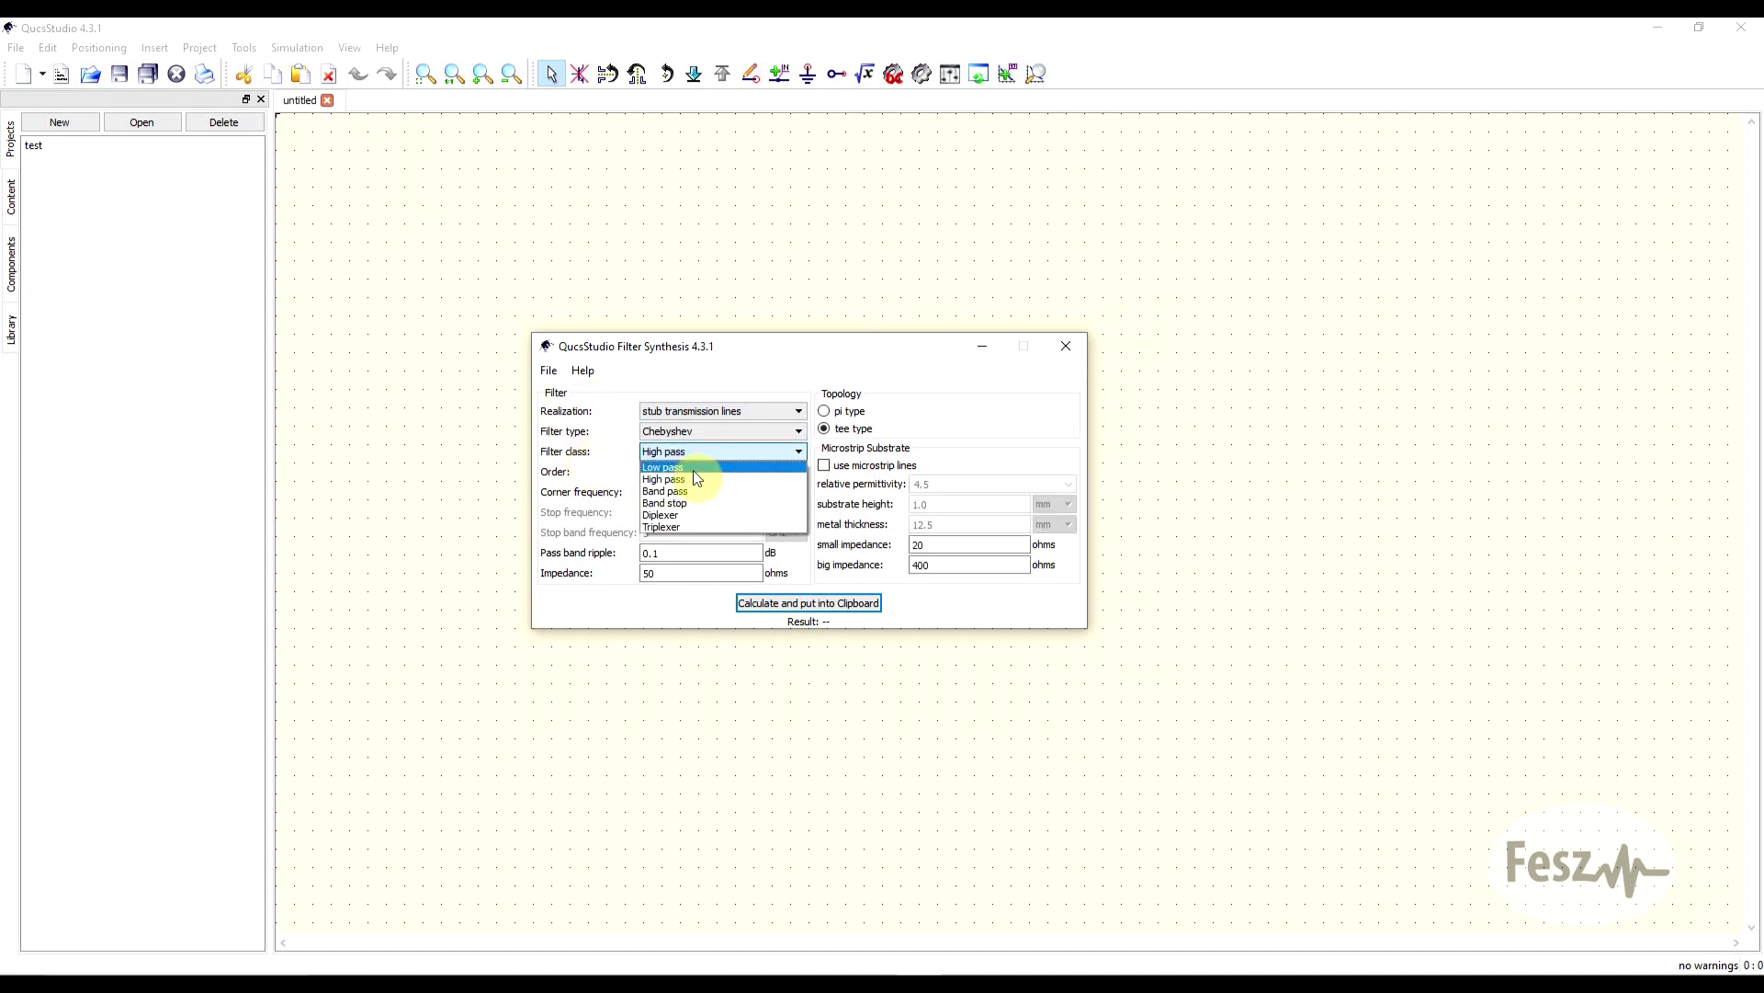
Choose the Triplexer class, then try coupled LC resonators and lateral-coupled transmission line realizations.
left_click(701, 527)
left_click(694, 410)
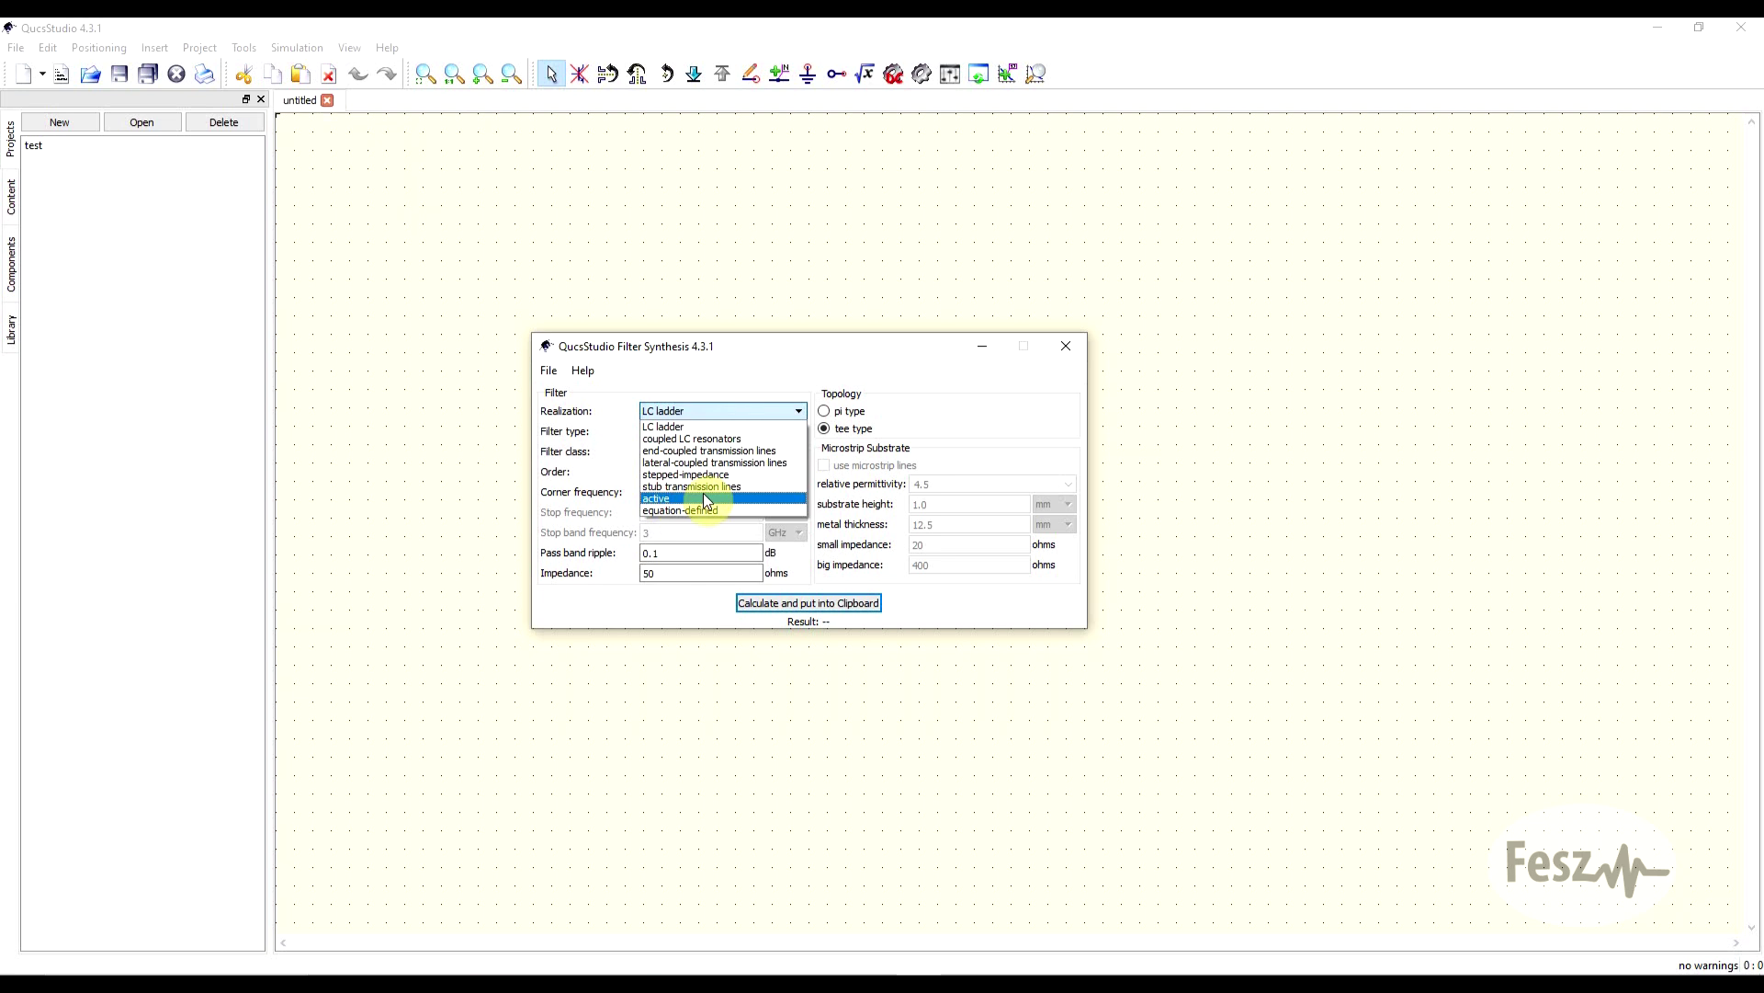
left_click(691, 439)
left_click(672, 410)
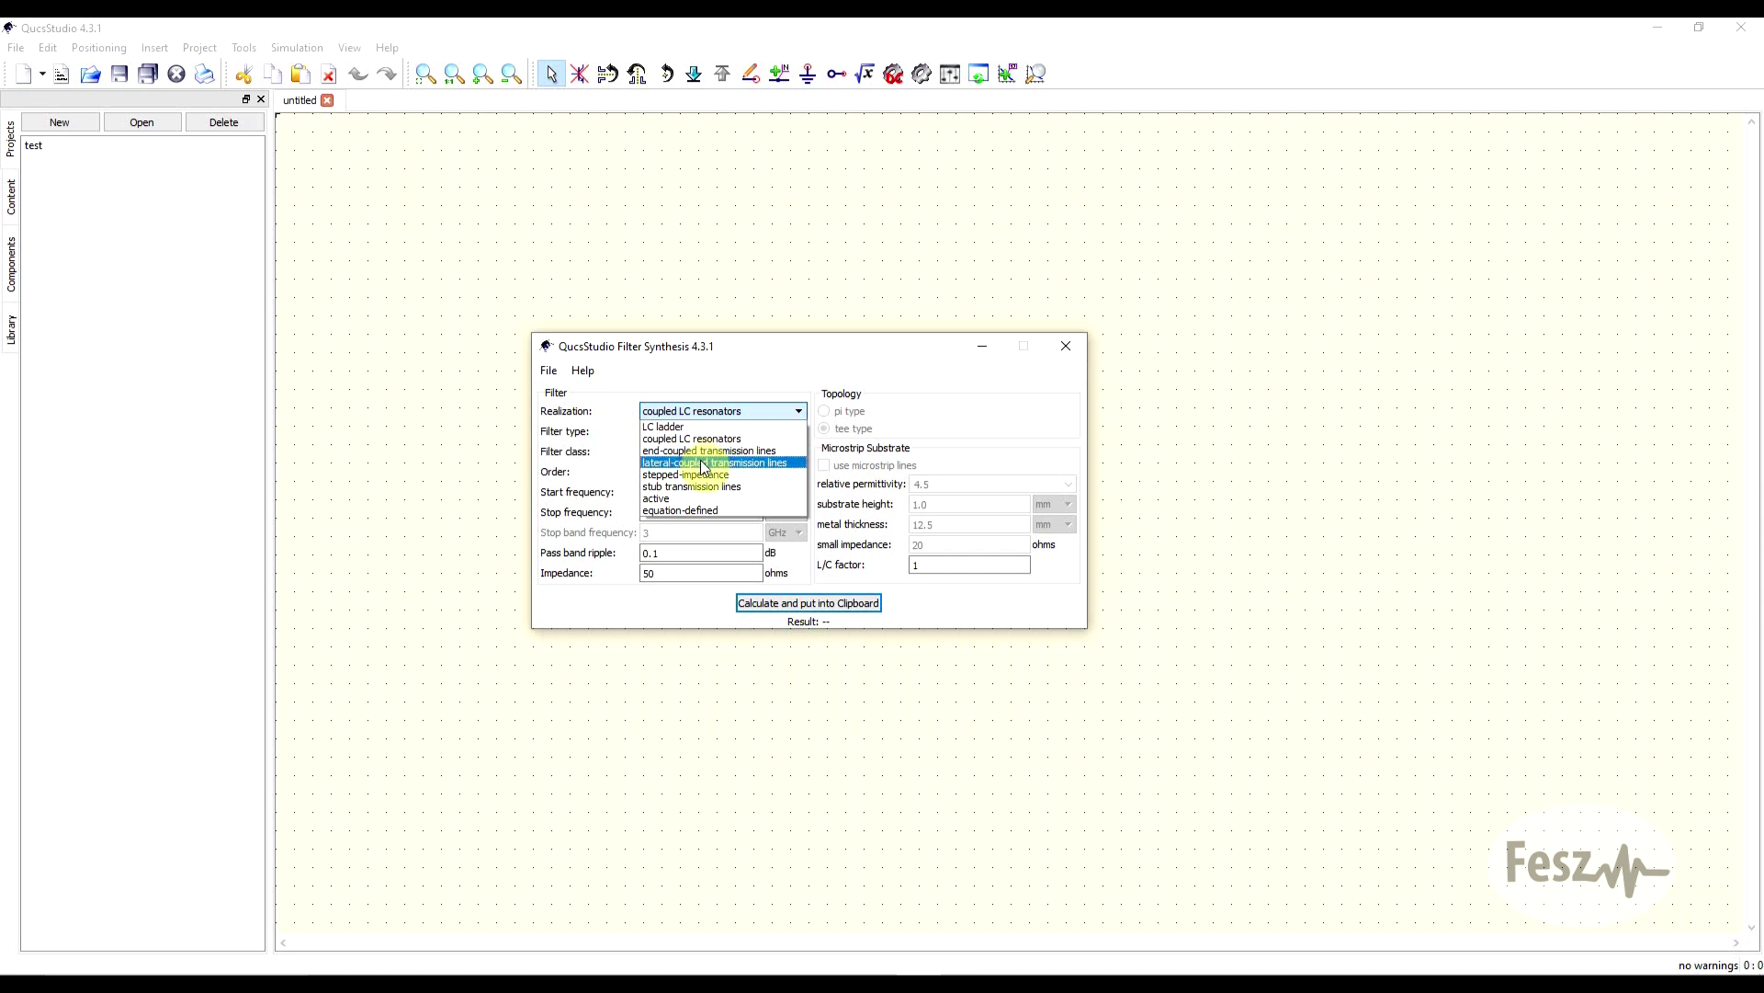
left_click(703, 464)
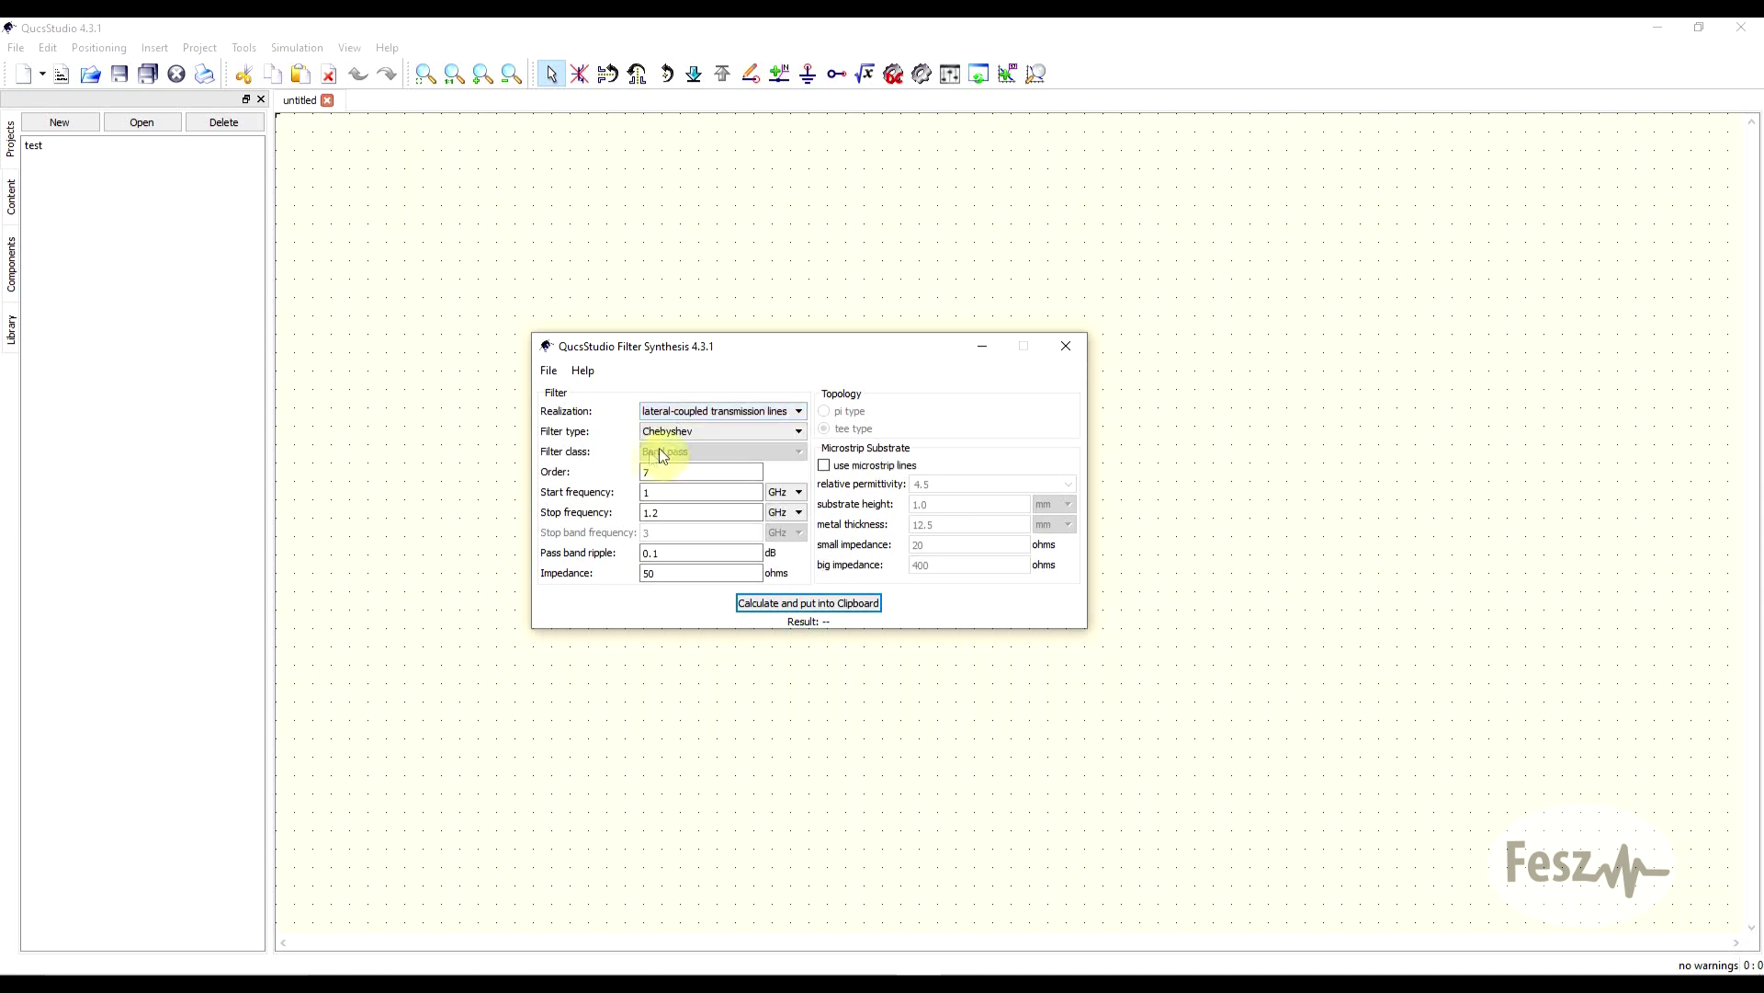
Keep Chebyshev as the filter type.
scroll(707, 417, "down", 1)
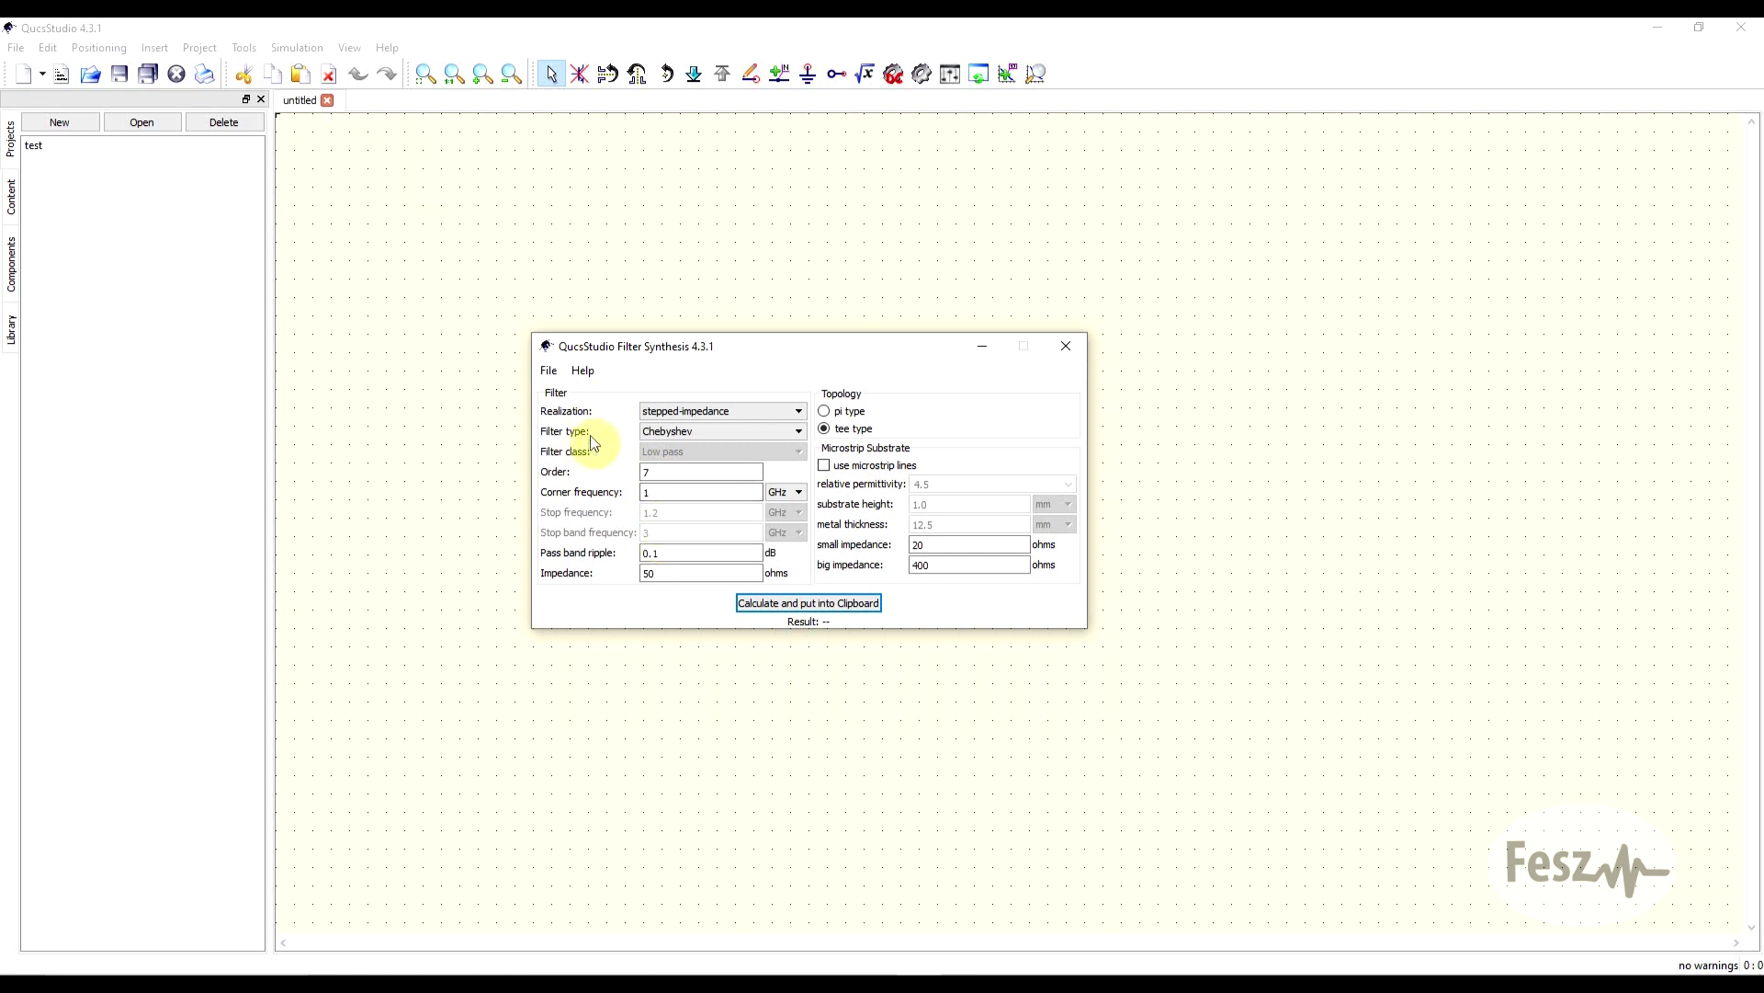
left_click(703, 432)
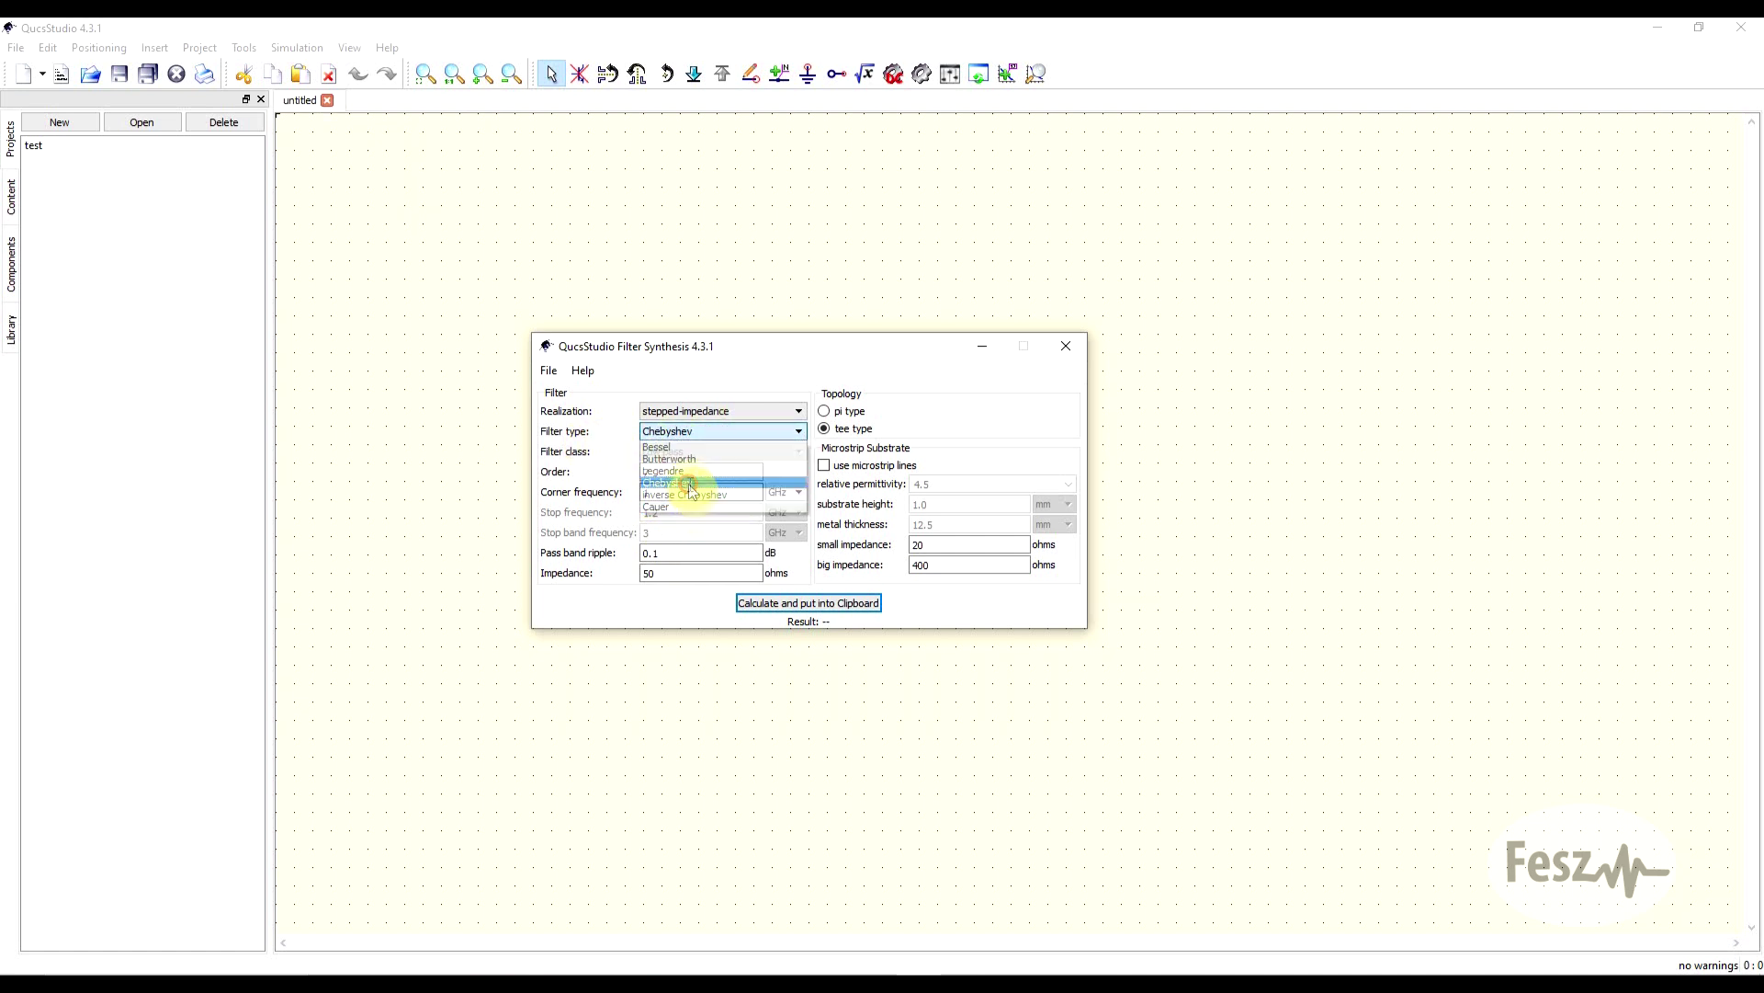
left_click(676, 483)
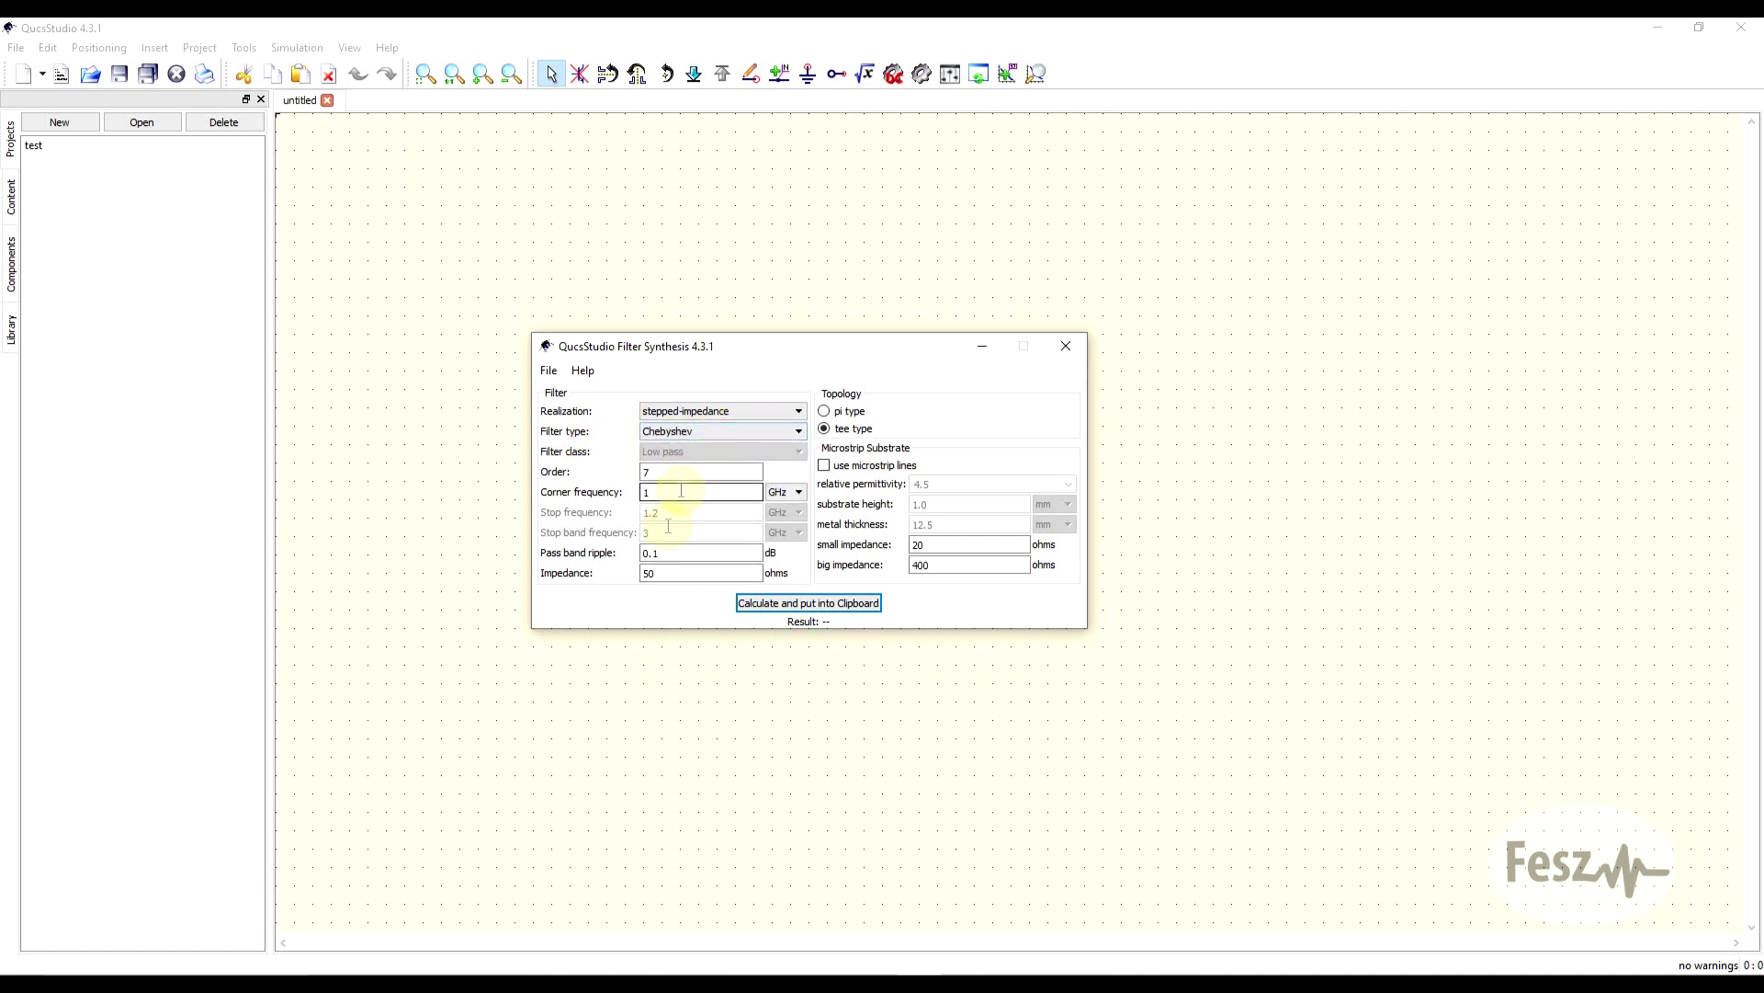
left_click(681, 577)
Set the impedance to 50 ohms and calculate the LC ladder band-pass design into the clipboard.
double_click(670, 577)
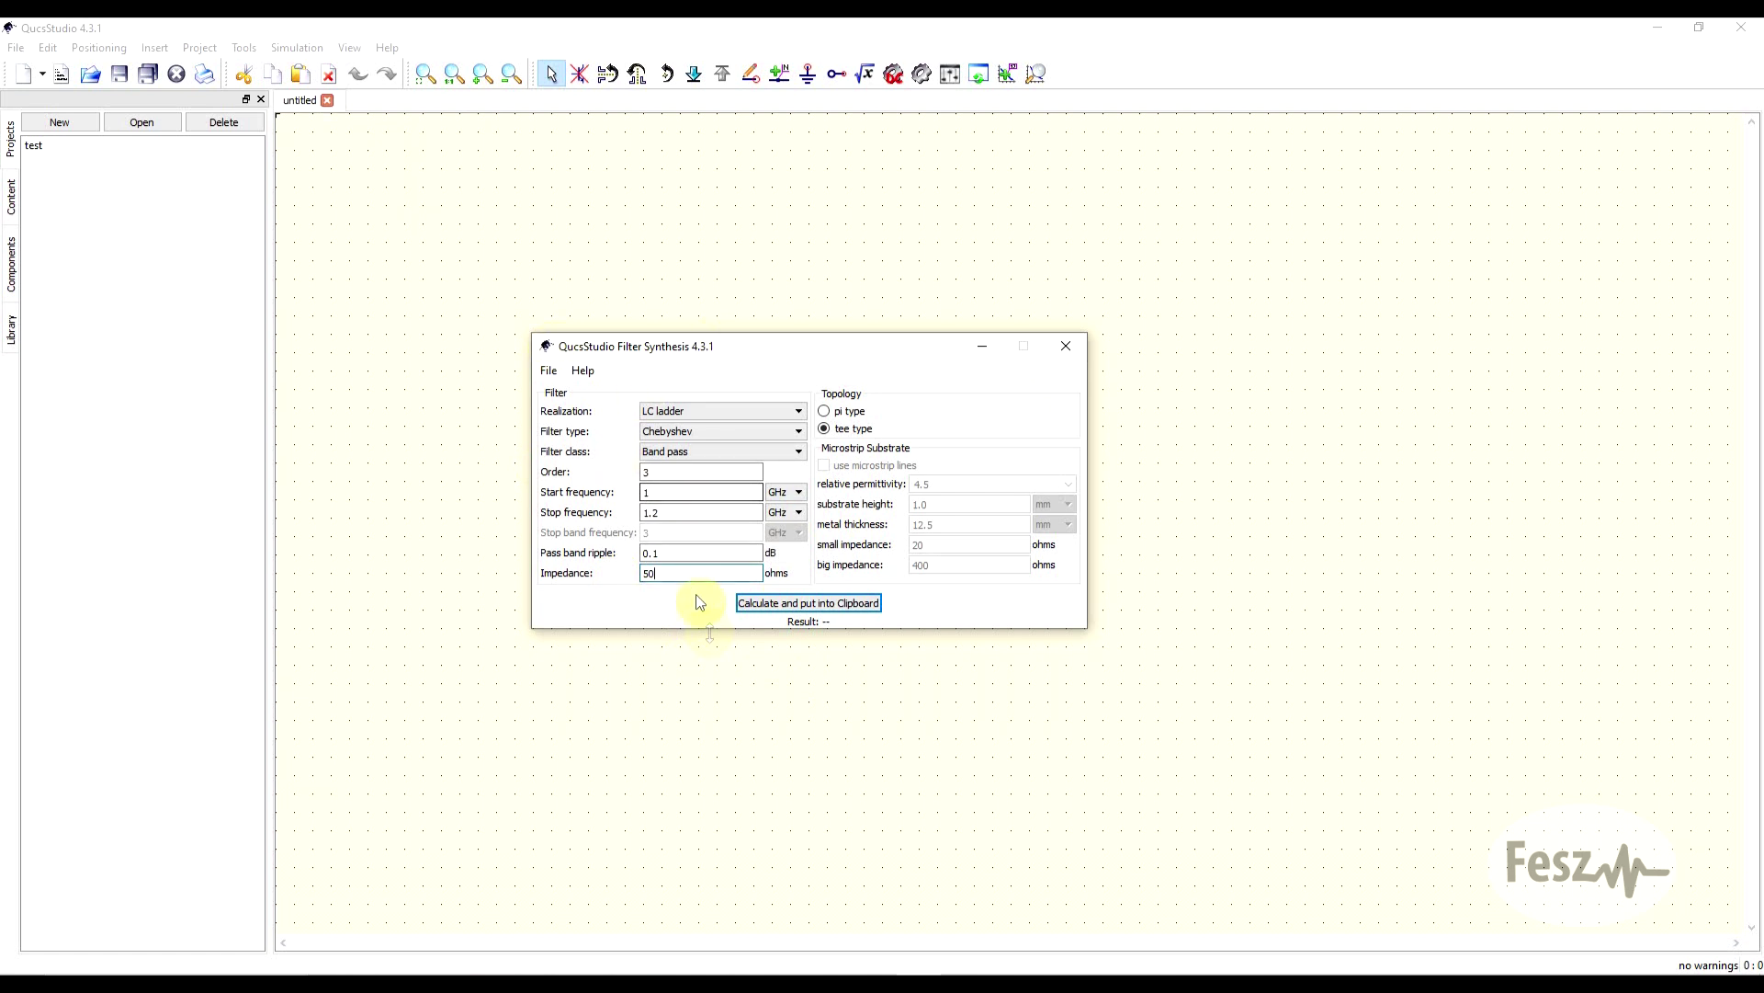
left_click(800, 609)
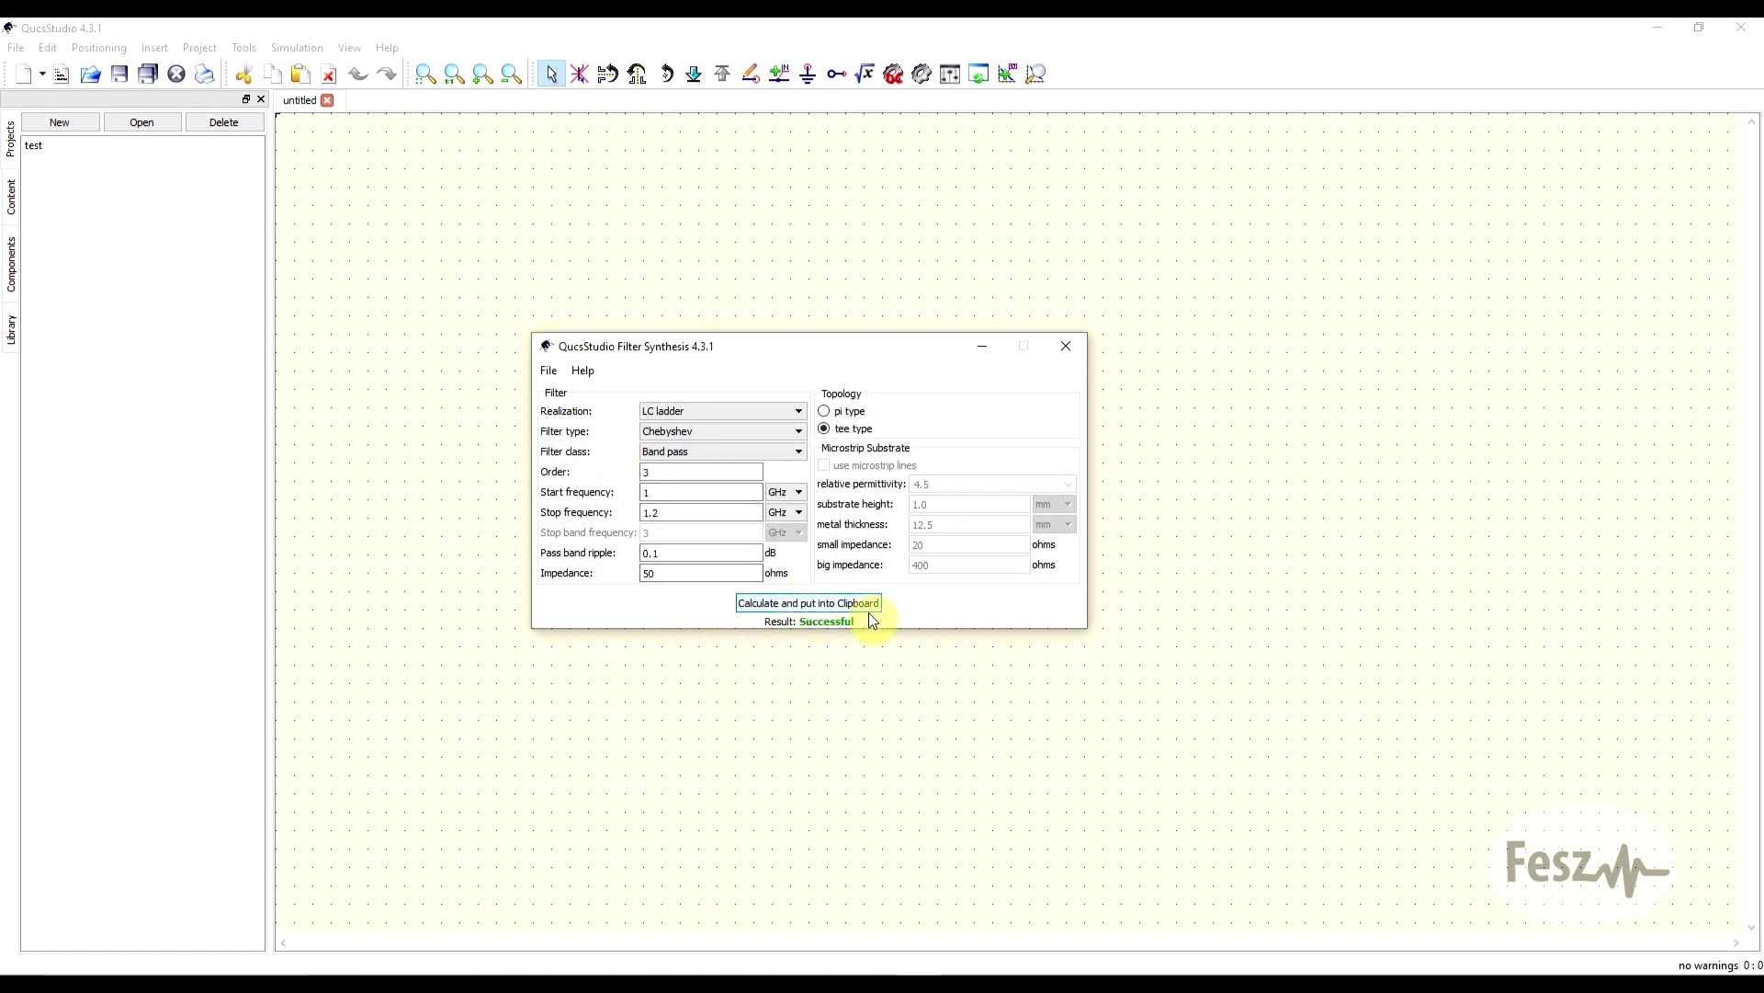
Recalculate the design and paste the band-pass circuit with its S-parameter simulation into the schematic.
left_click(868, 612)
left_click(873, 612)
left_click(839, 266)
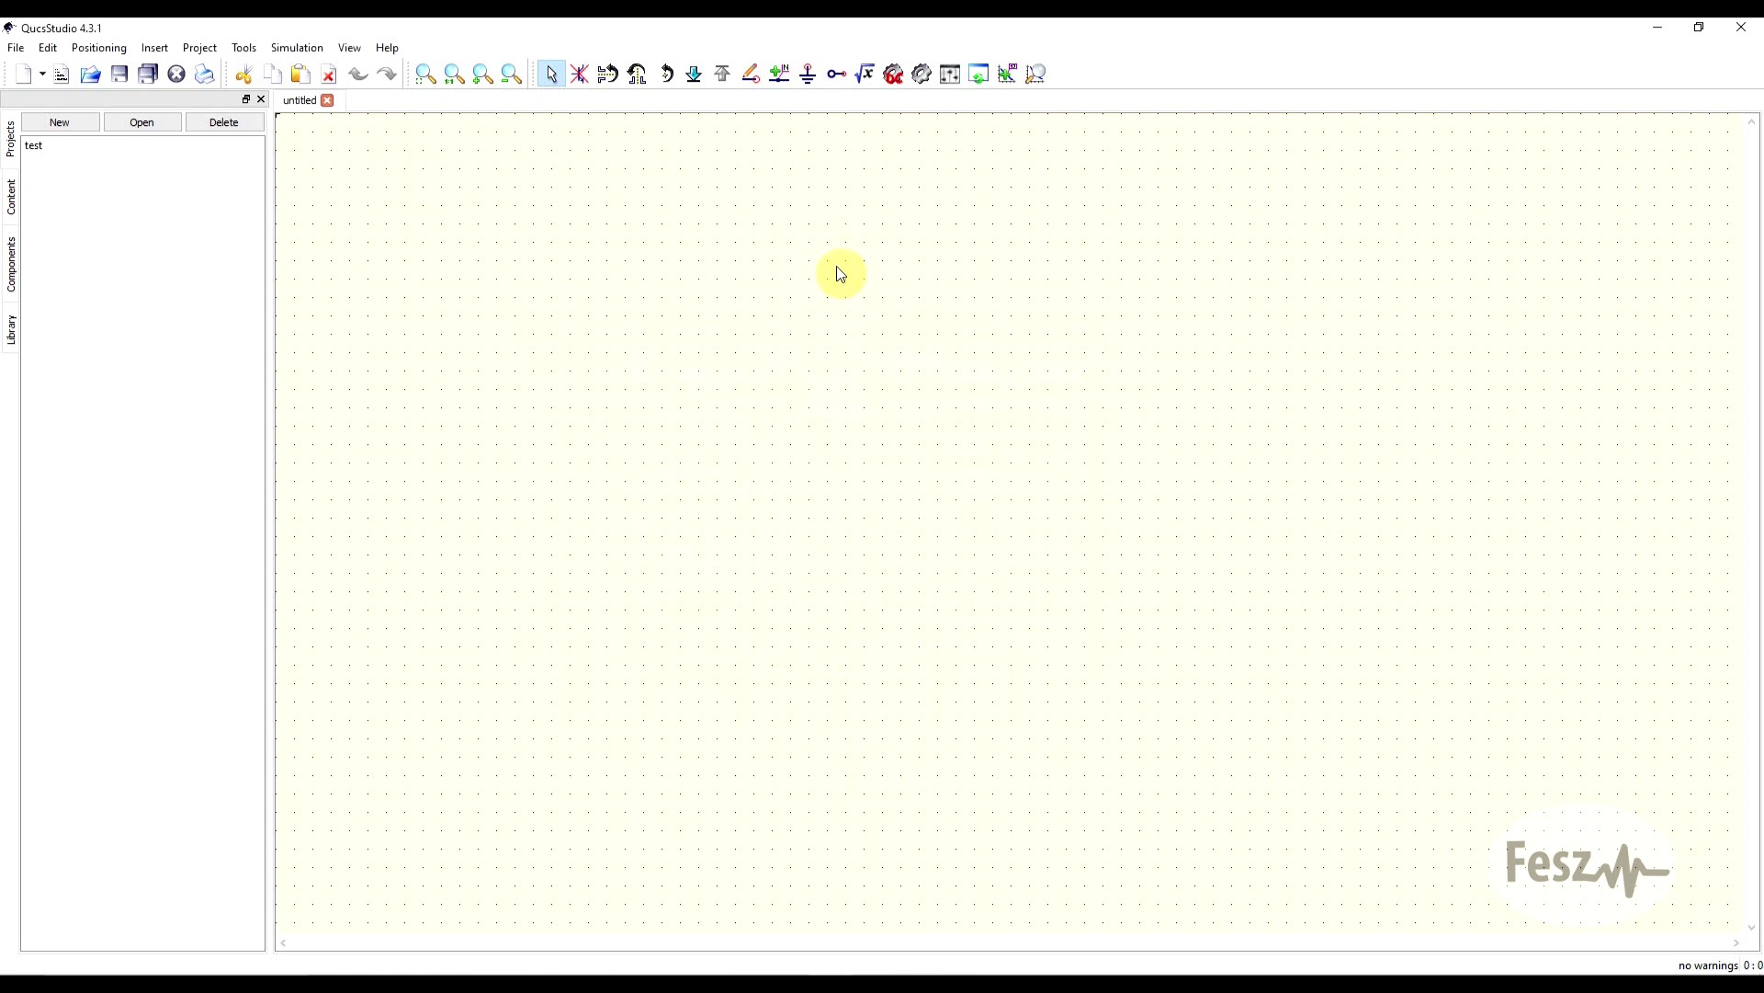
key("ctrl+v")
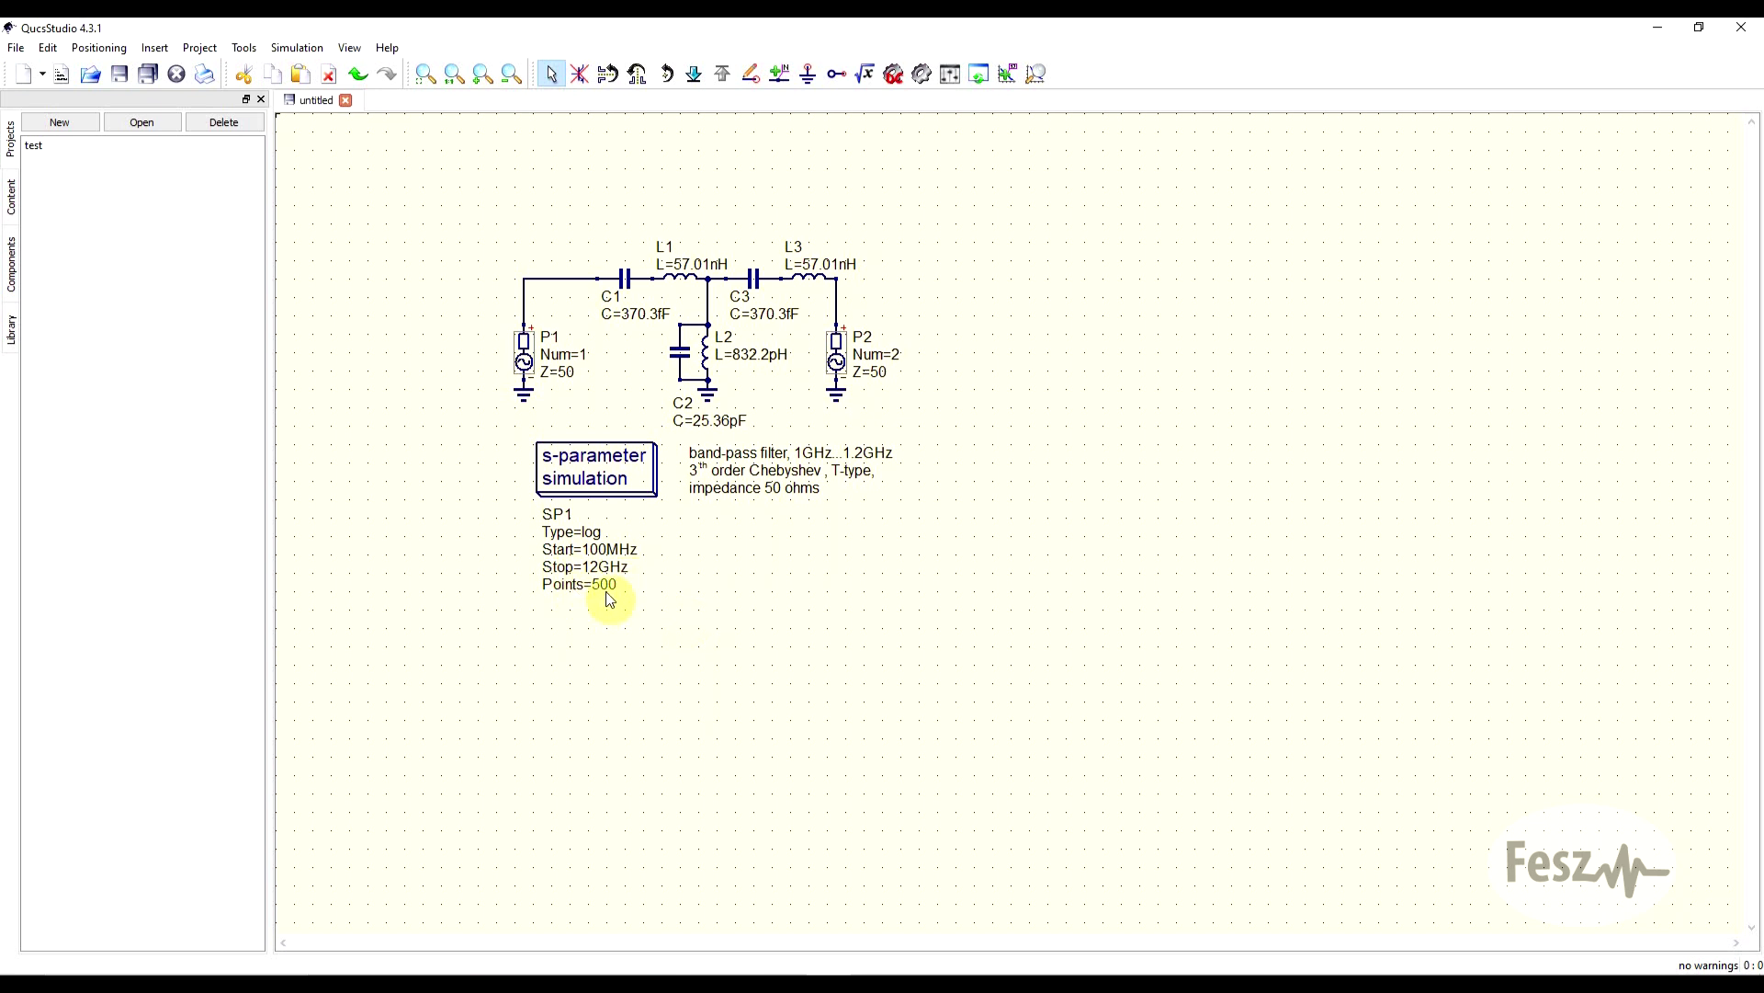
scroll(611, 600, "up", 2)
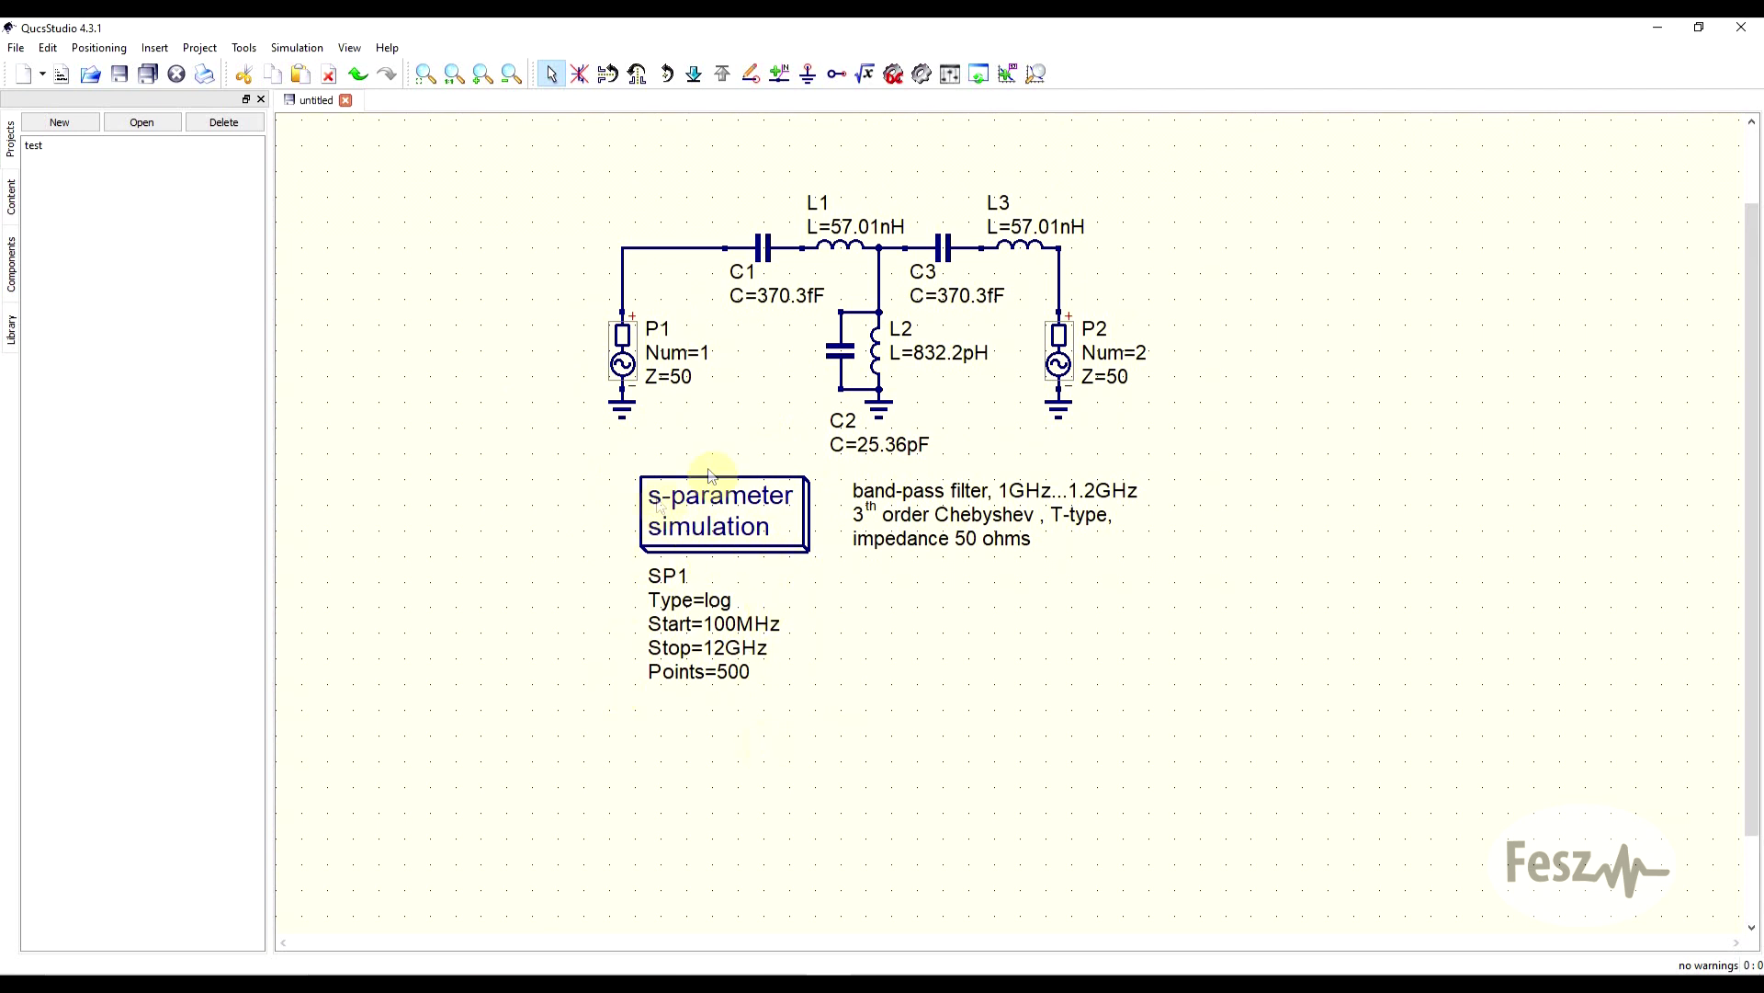
Accept SP1's unchanged 100 MHz–12 GHz sweep and run the S-parameter simulation.
double_click(717, 519)
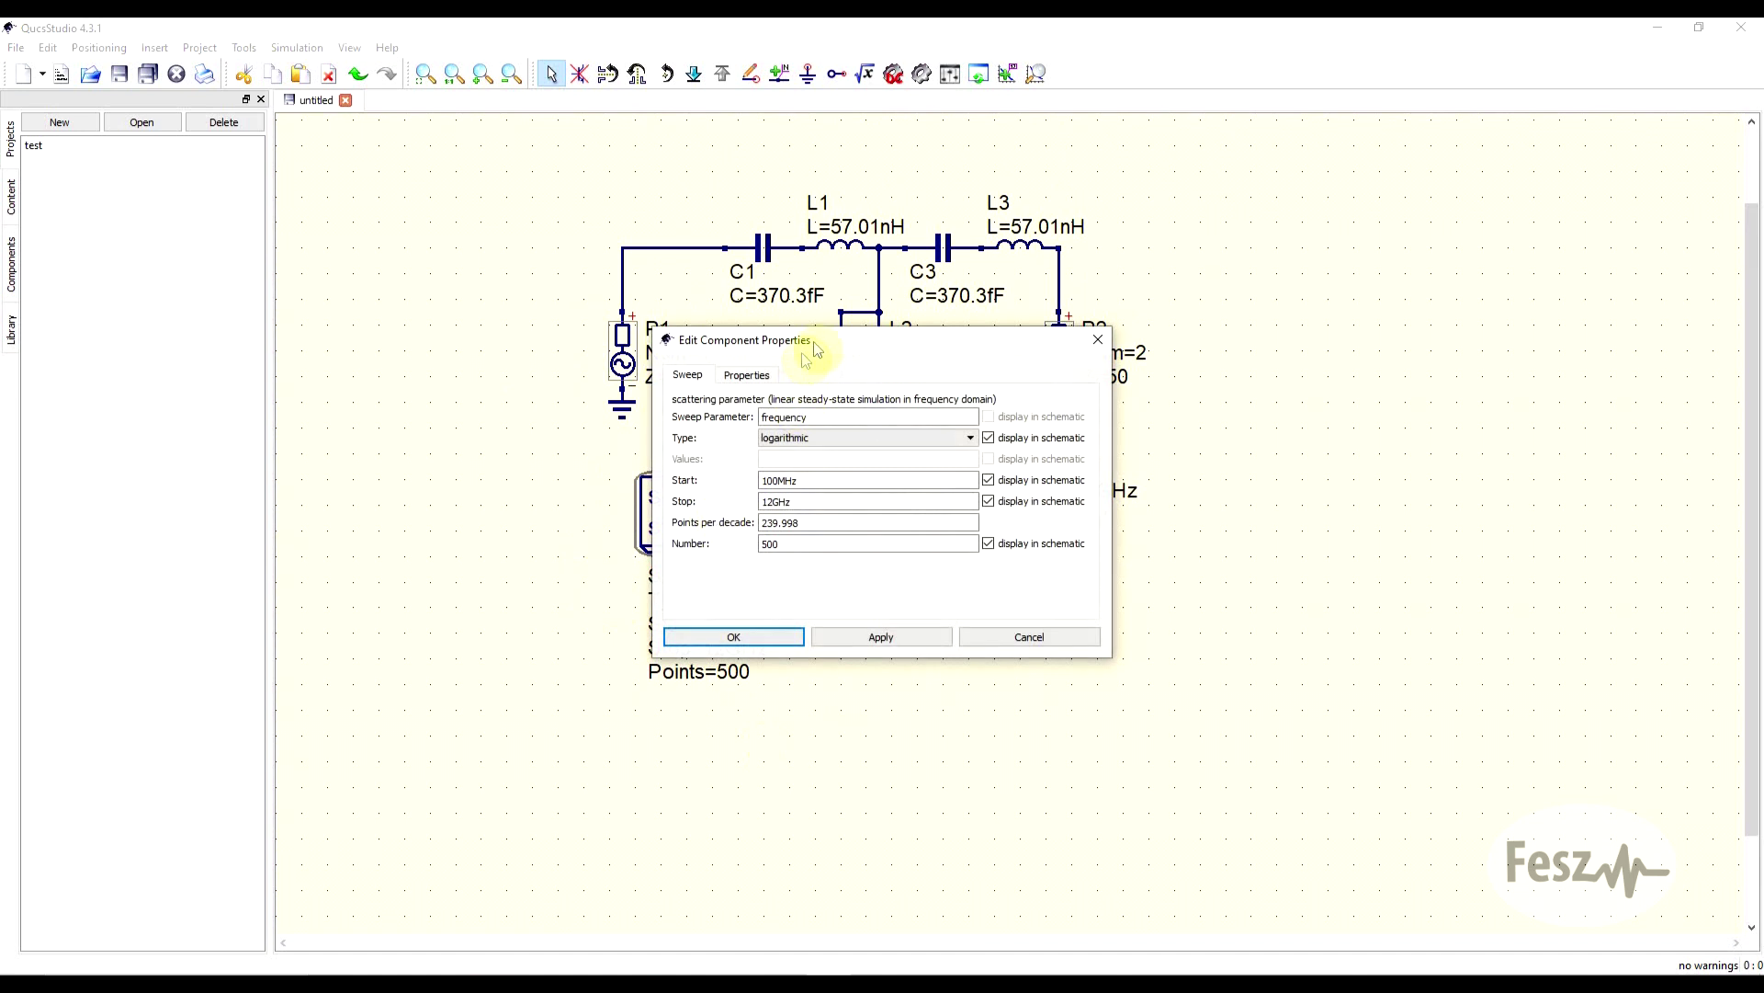
left_click_drag(805, 340, 866, 347)
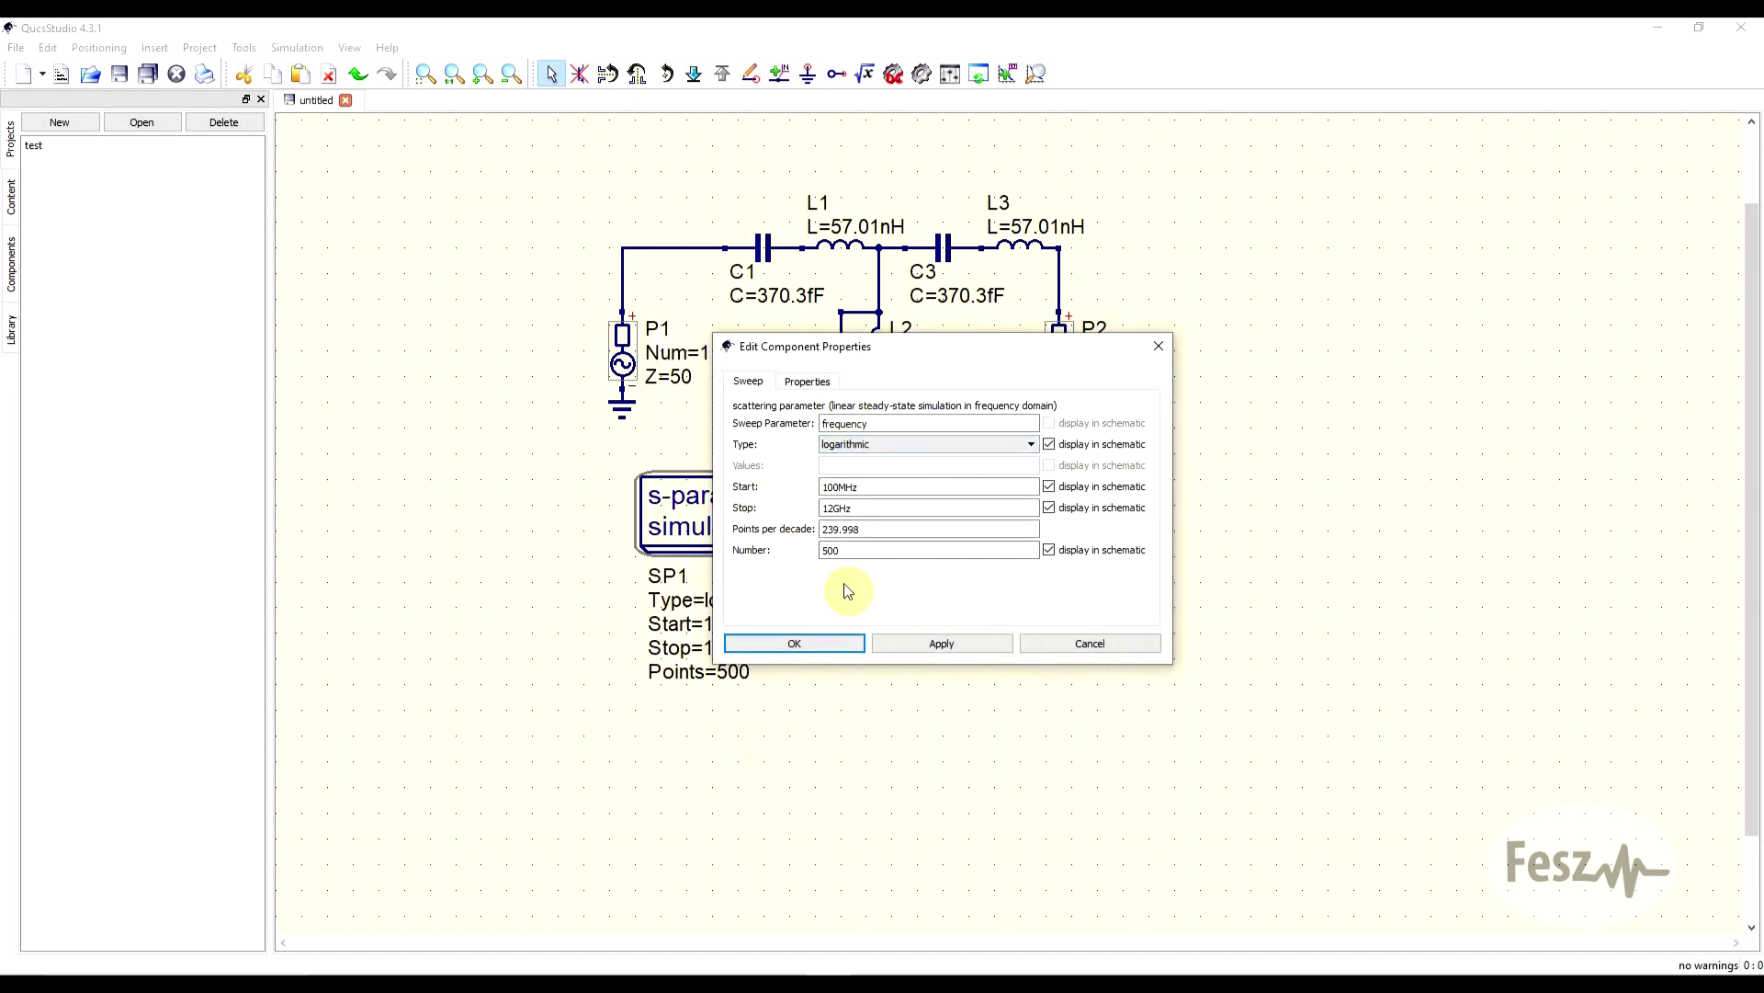
left_click(794, 643)
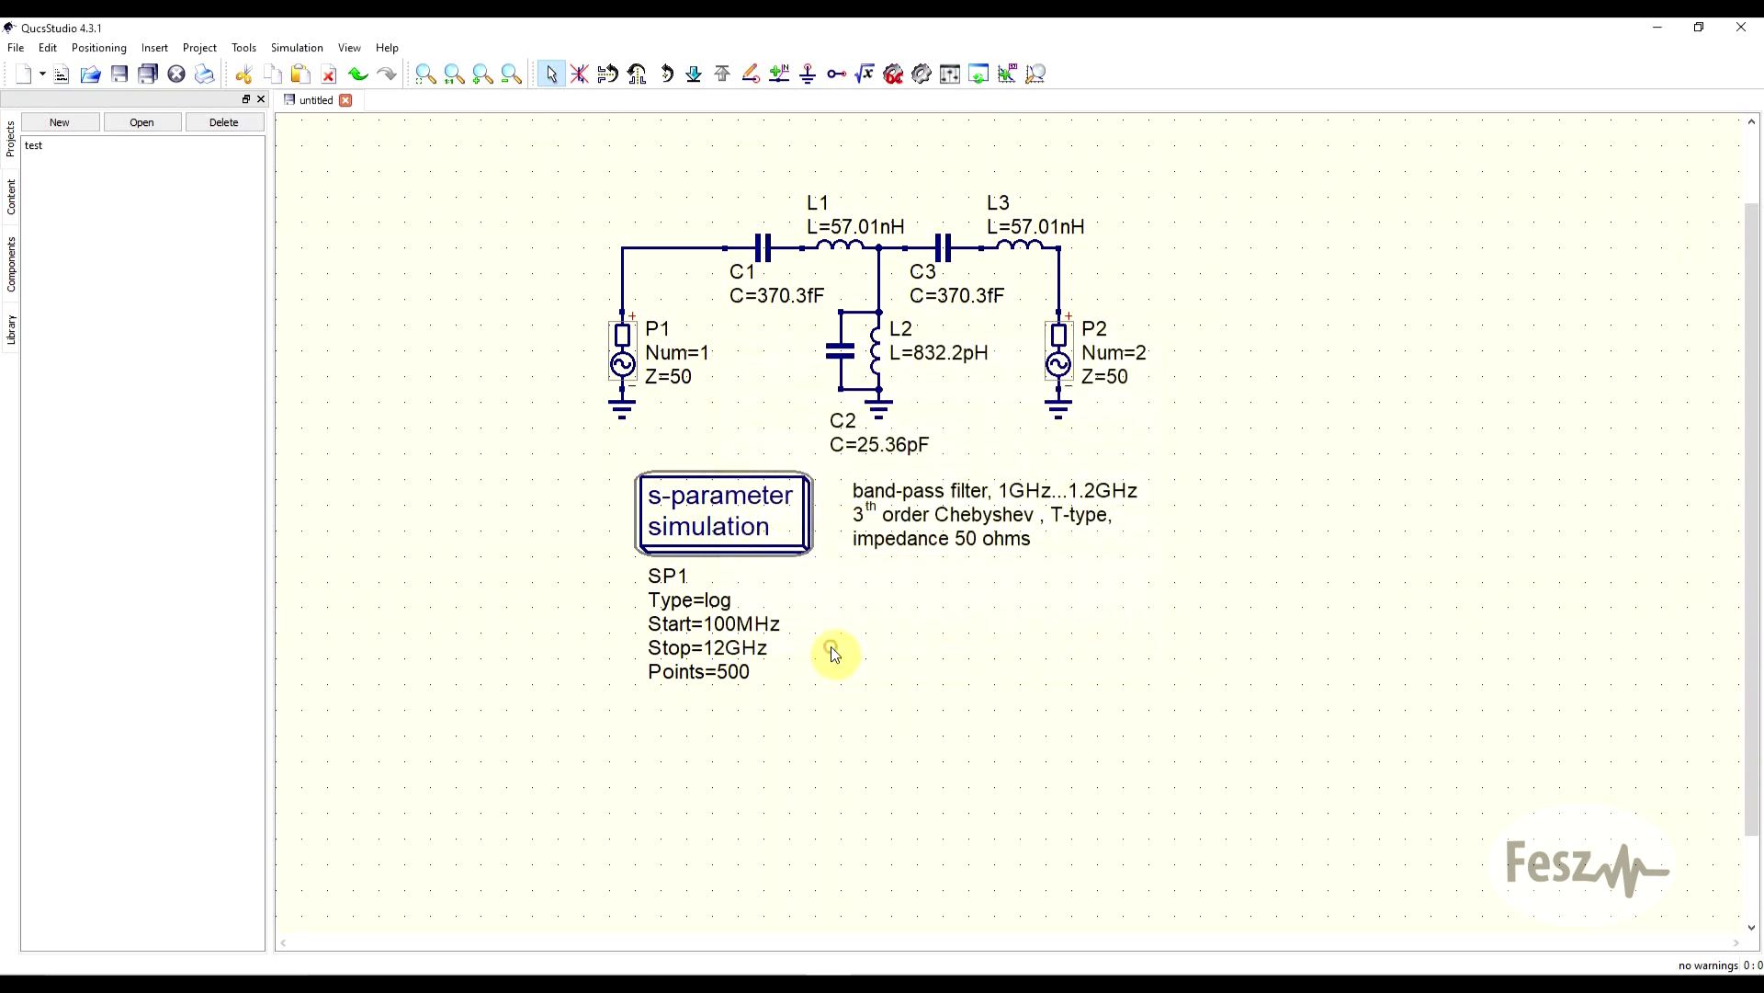
left_click(297, 48)
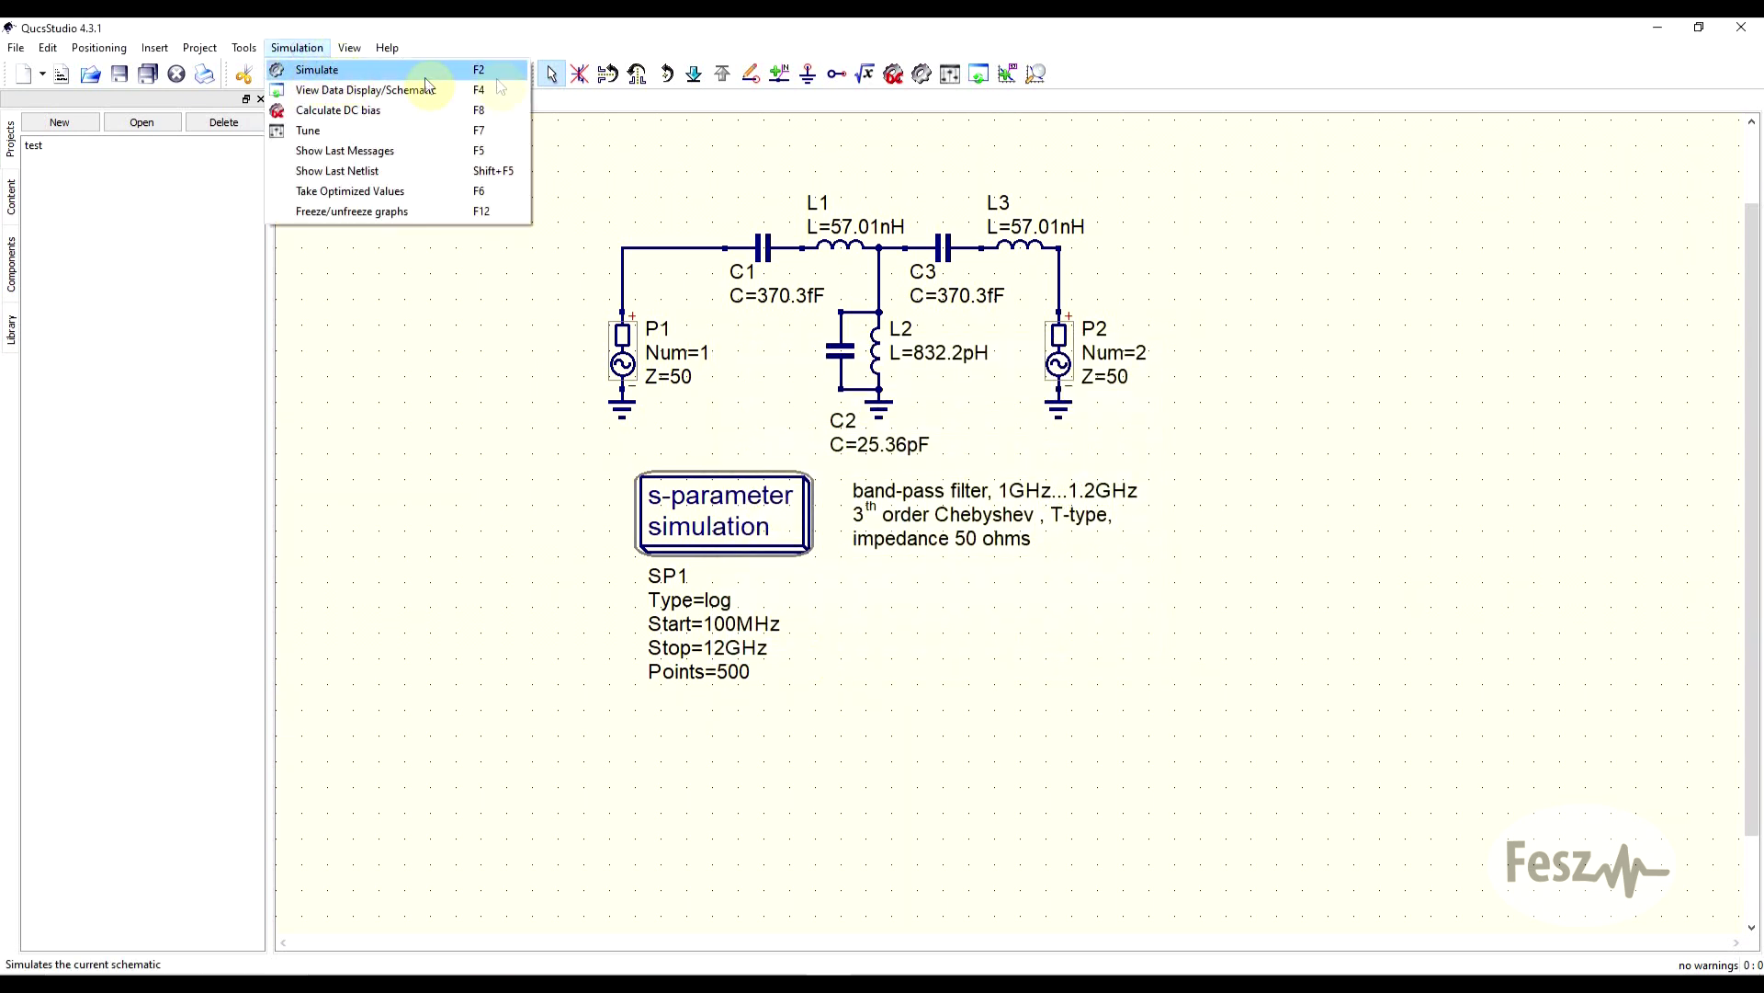
left_click(496, 71)
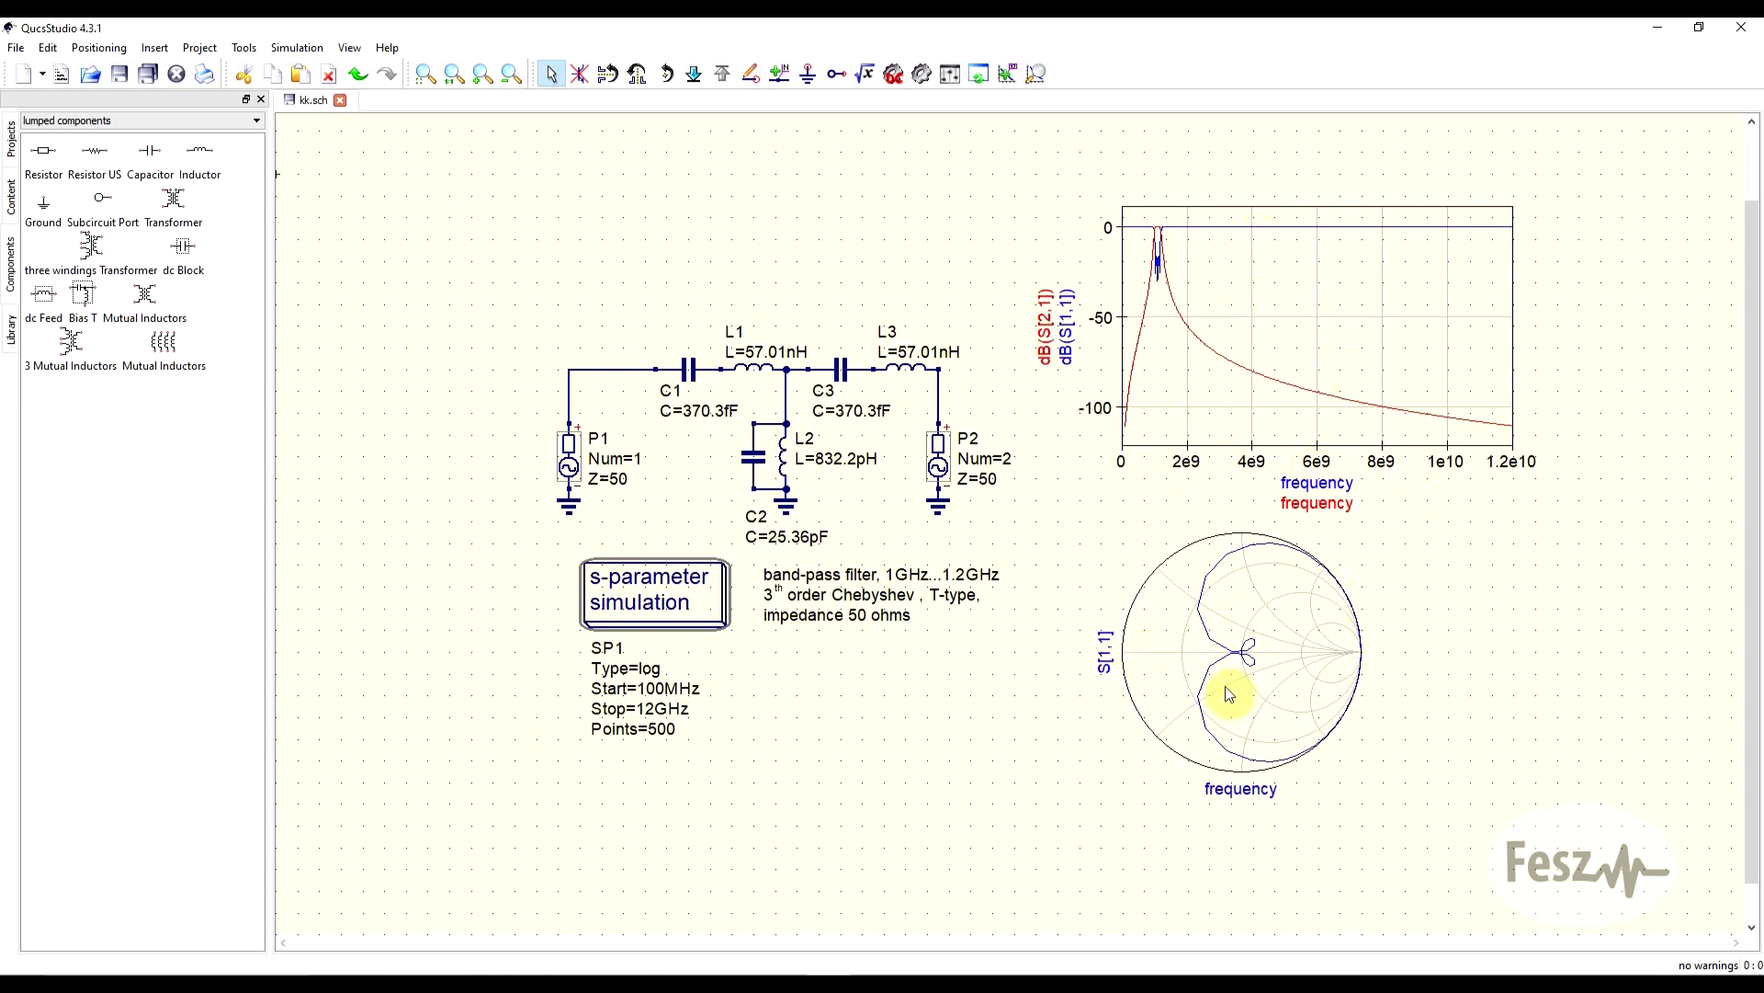
Turn on the logarithmic x-axis grid for the dB plot (1e8 to 3e10) and shift it left.
double_click(1200, 402)
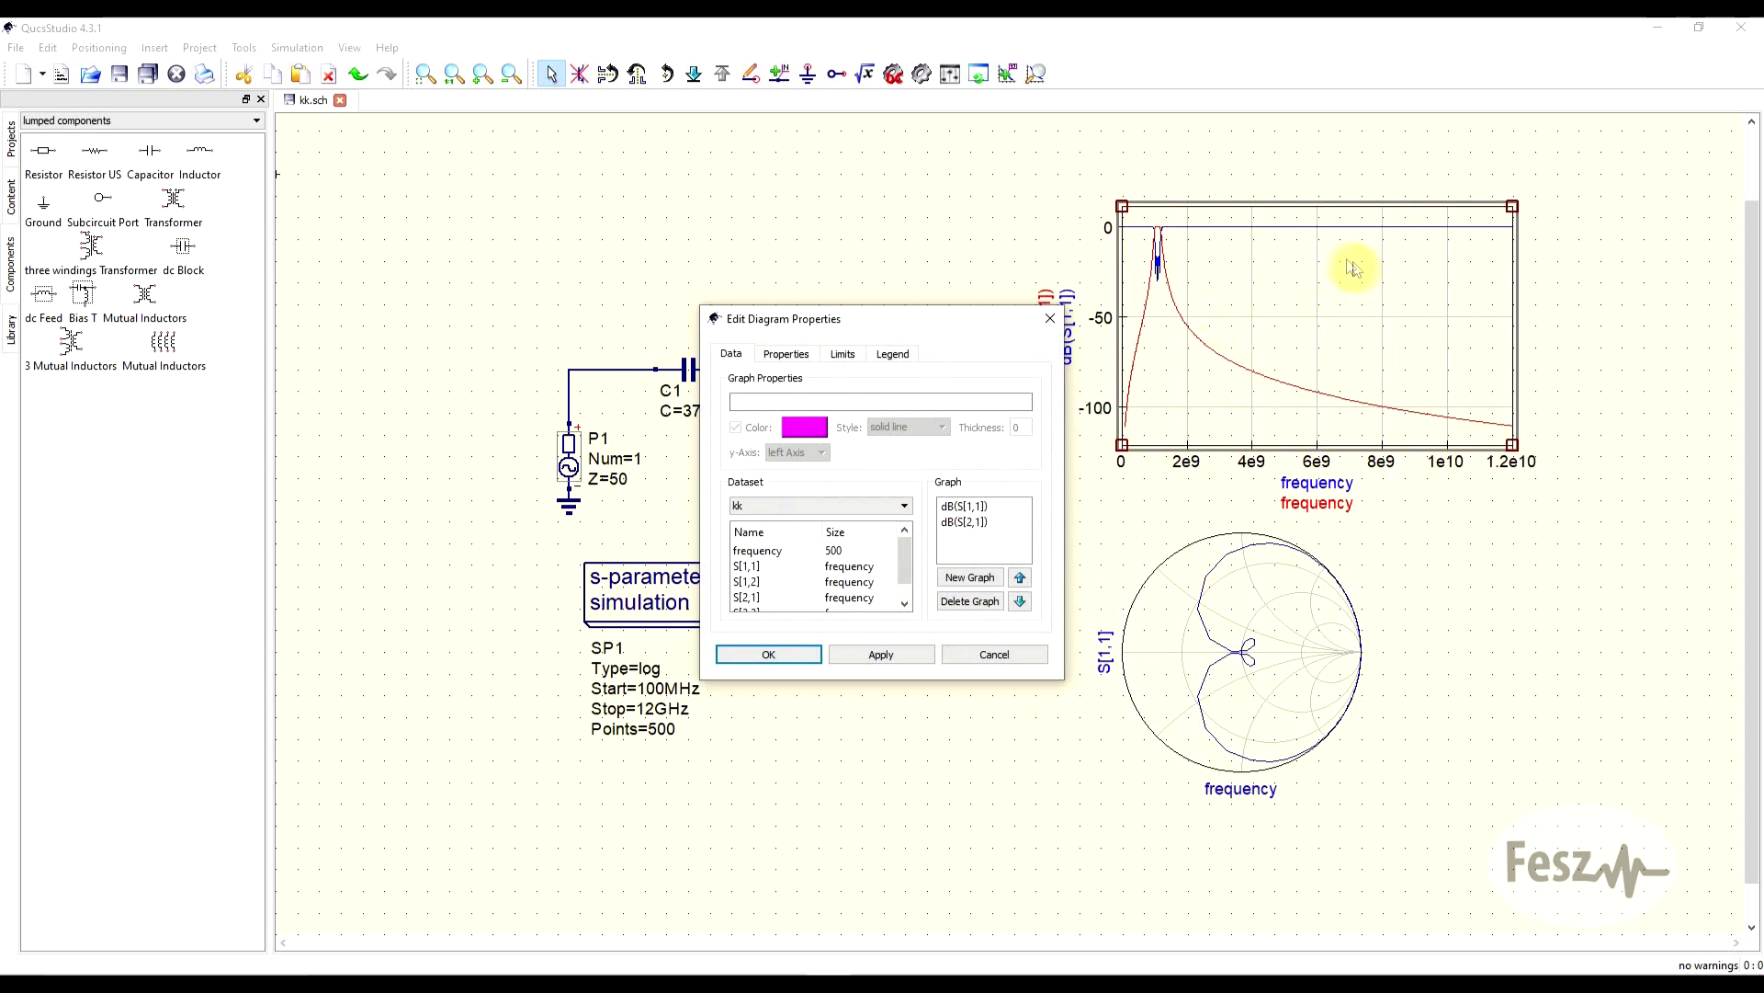
left_click(794, 363)
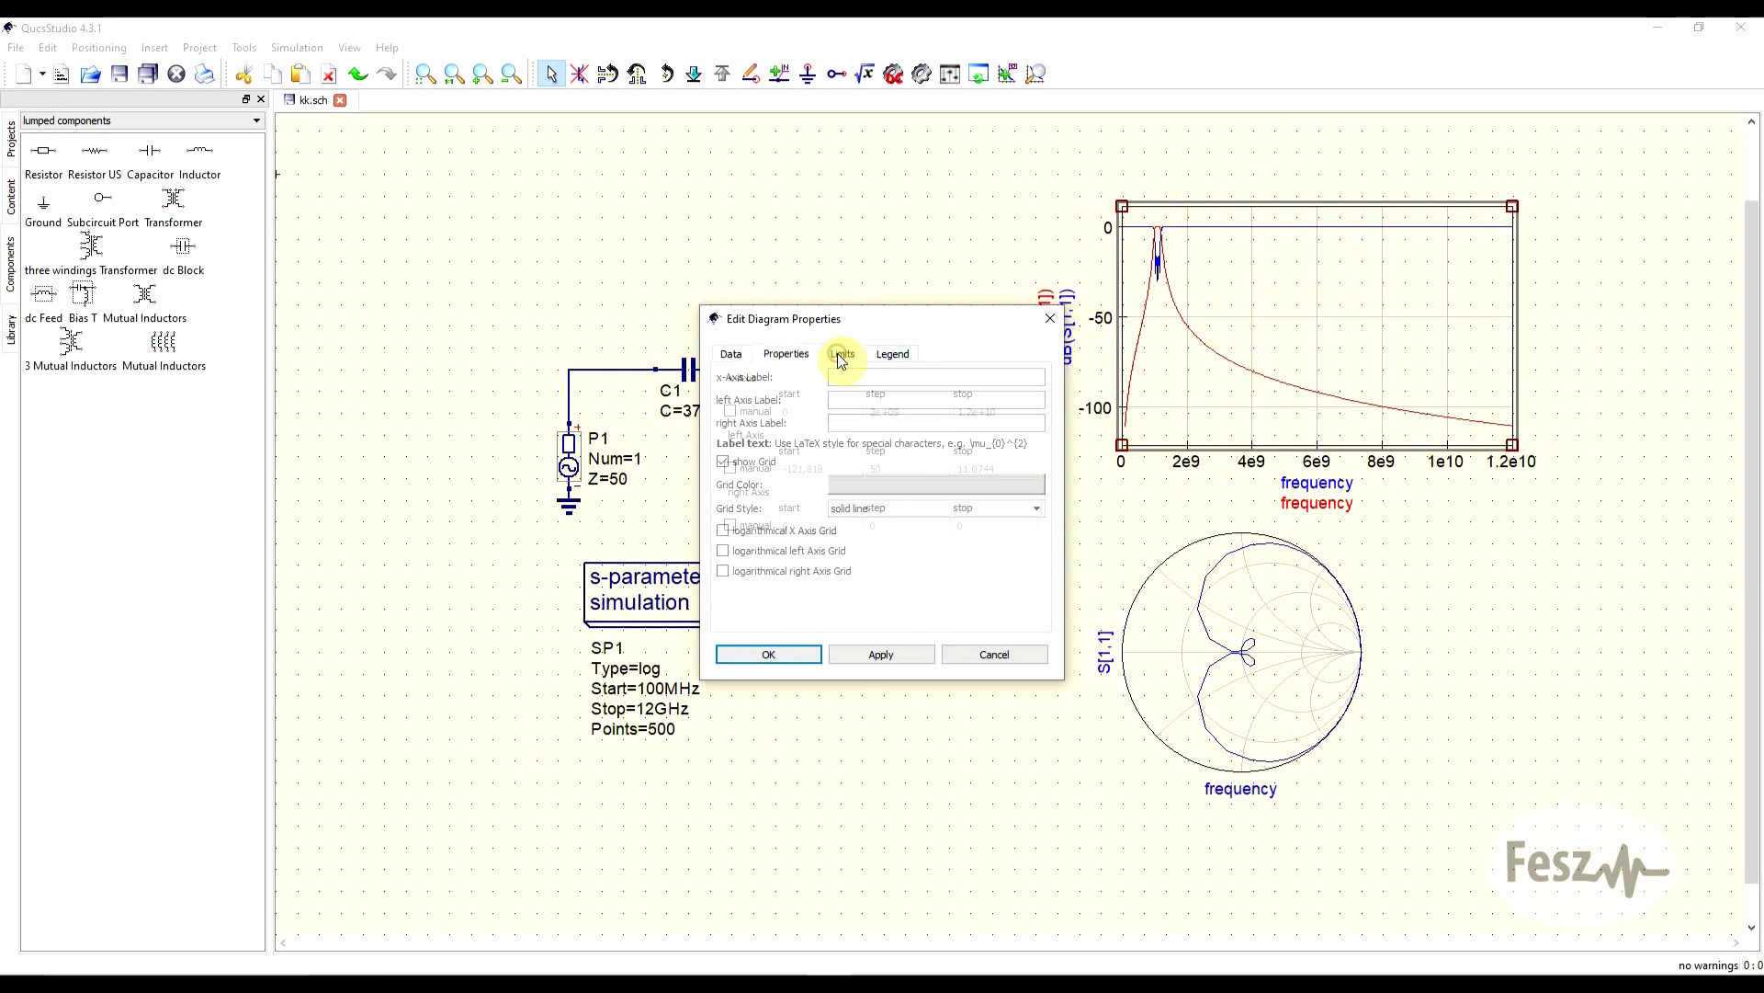
left_click(840, 355)
left_click(783, 355)
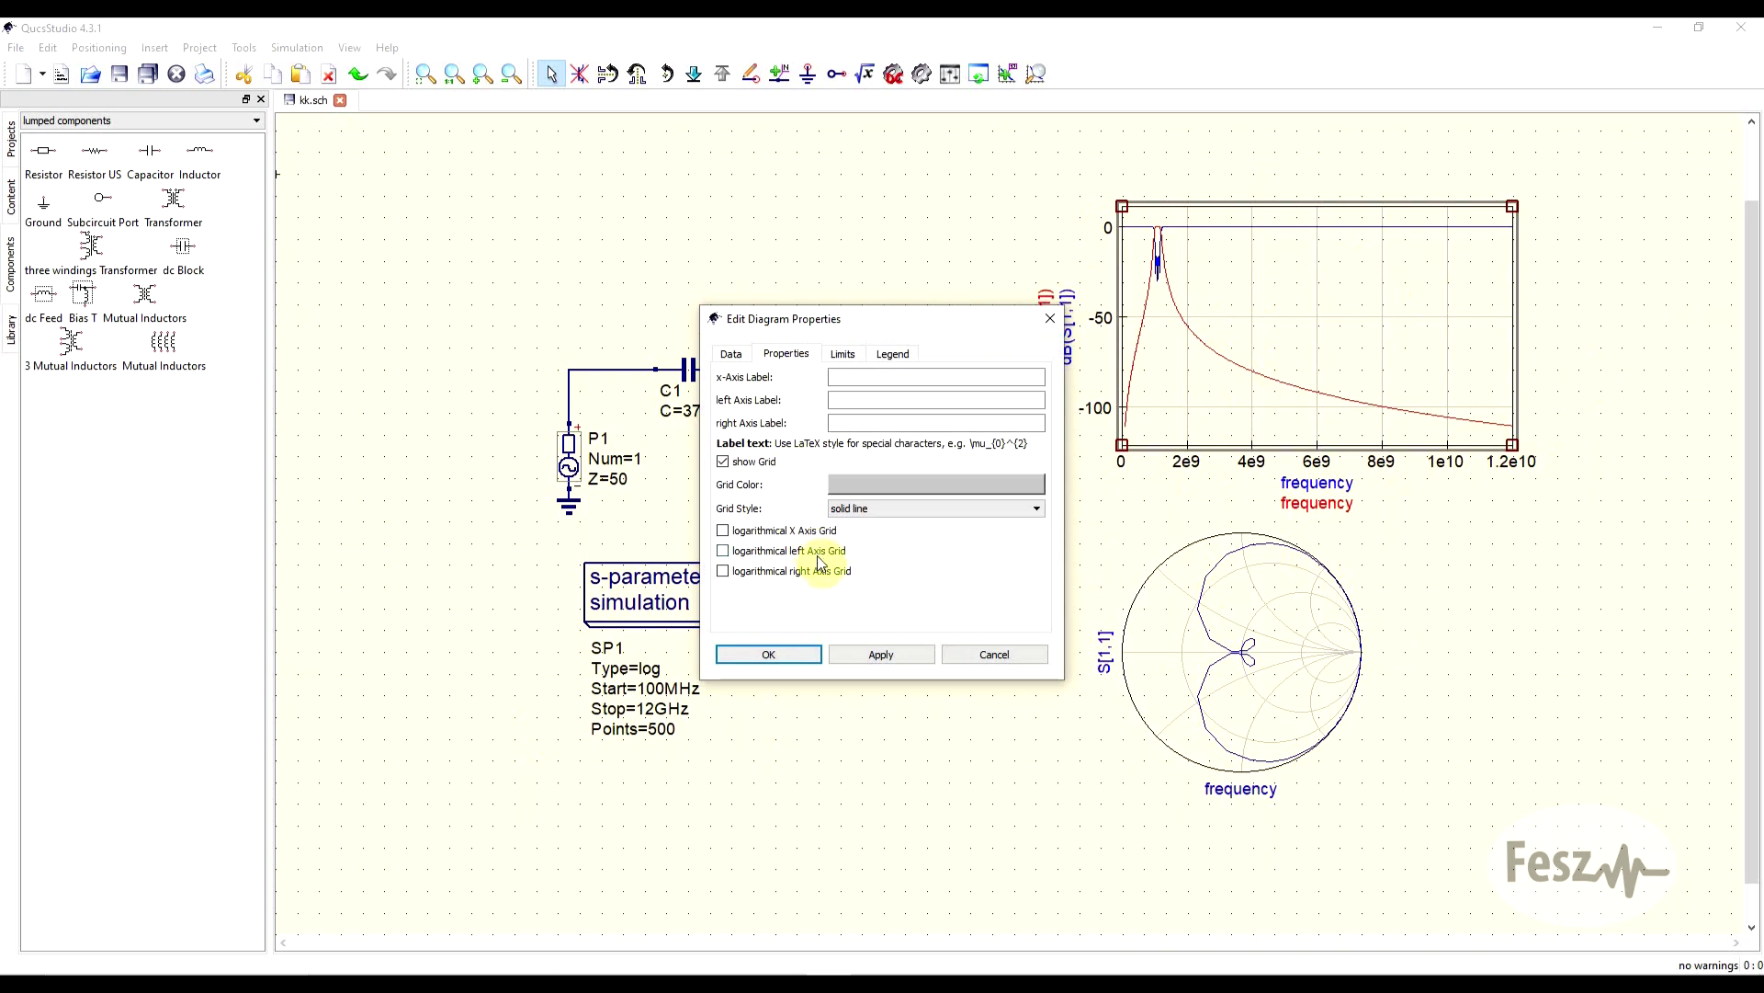
left_click(725, 532)
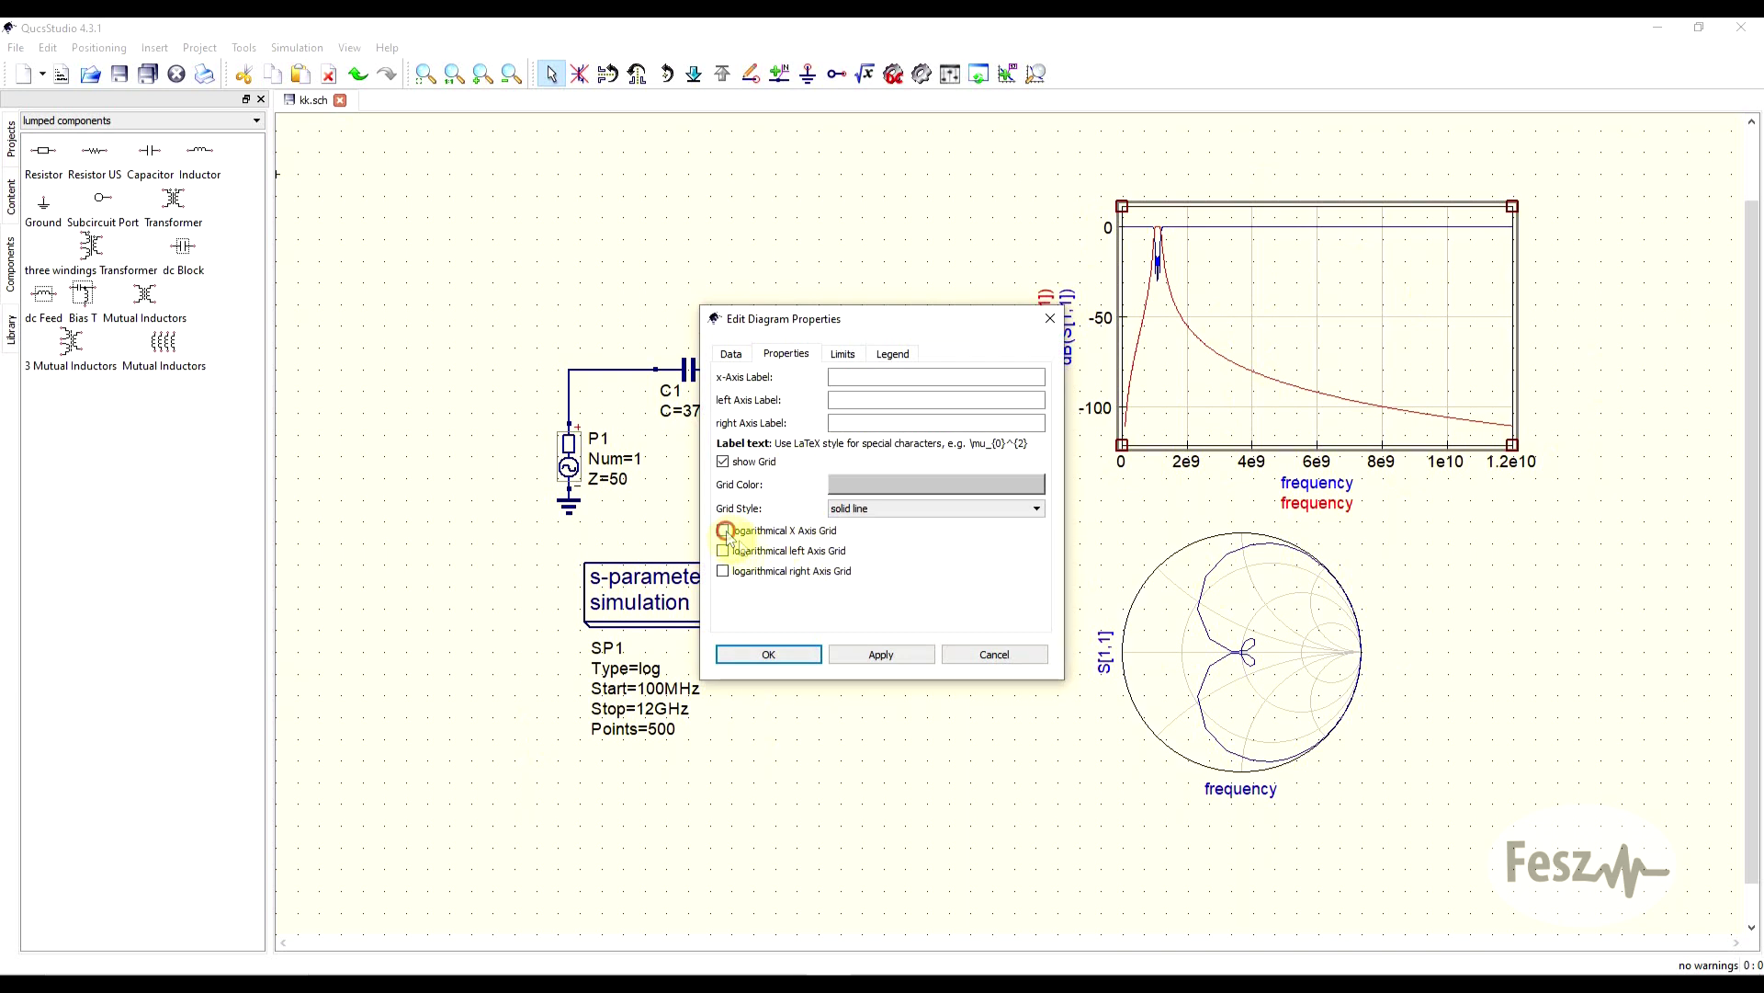
left_click(769, 653)
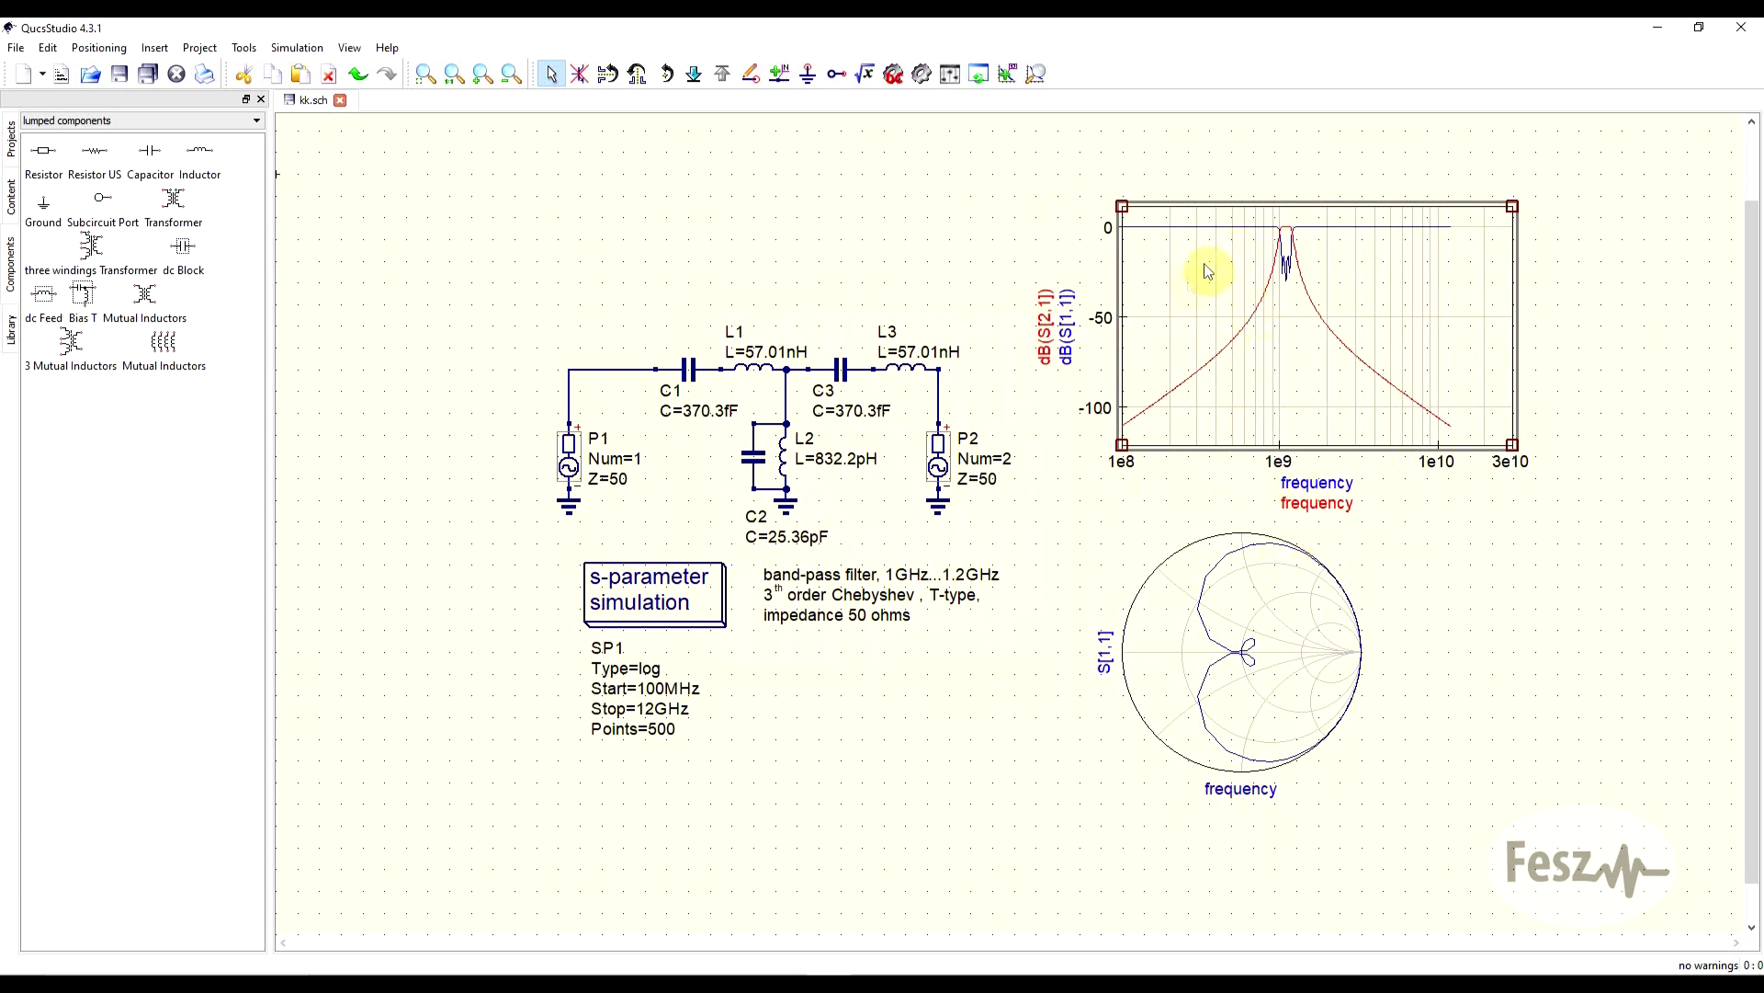
left_click_drag(1187, 296, 1251, 354)
Move the dB plot to the upper right and delete the old Smith chart.
left_click_drag(1208, 599, 1392, 675)
left_click_drag(1242, 259, 1308, 325)
left_click(1500, 763)
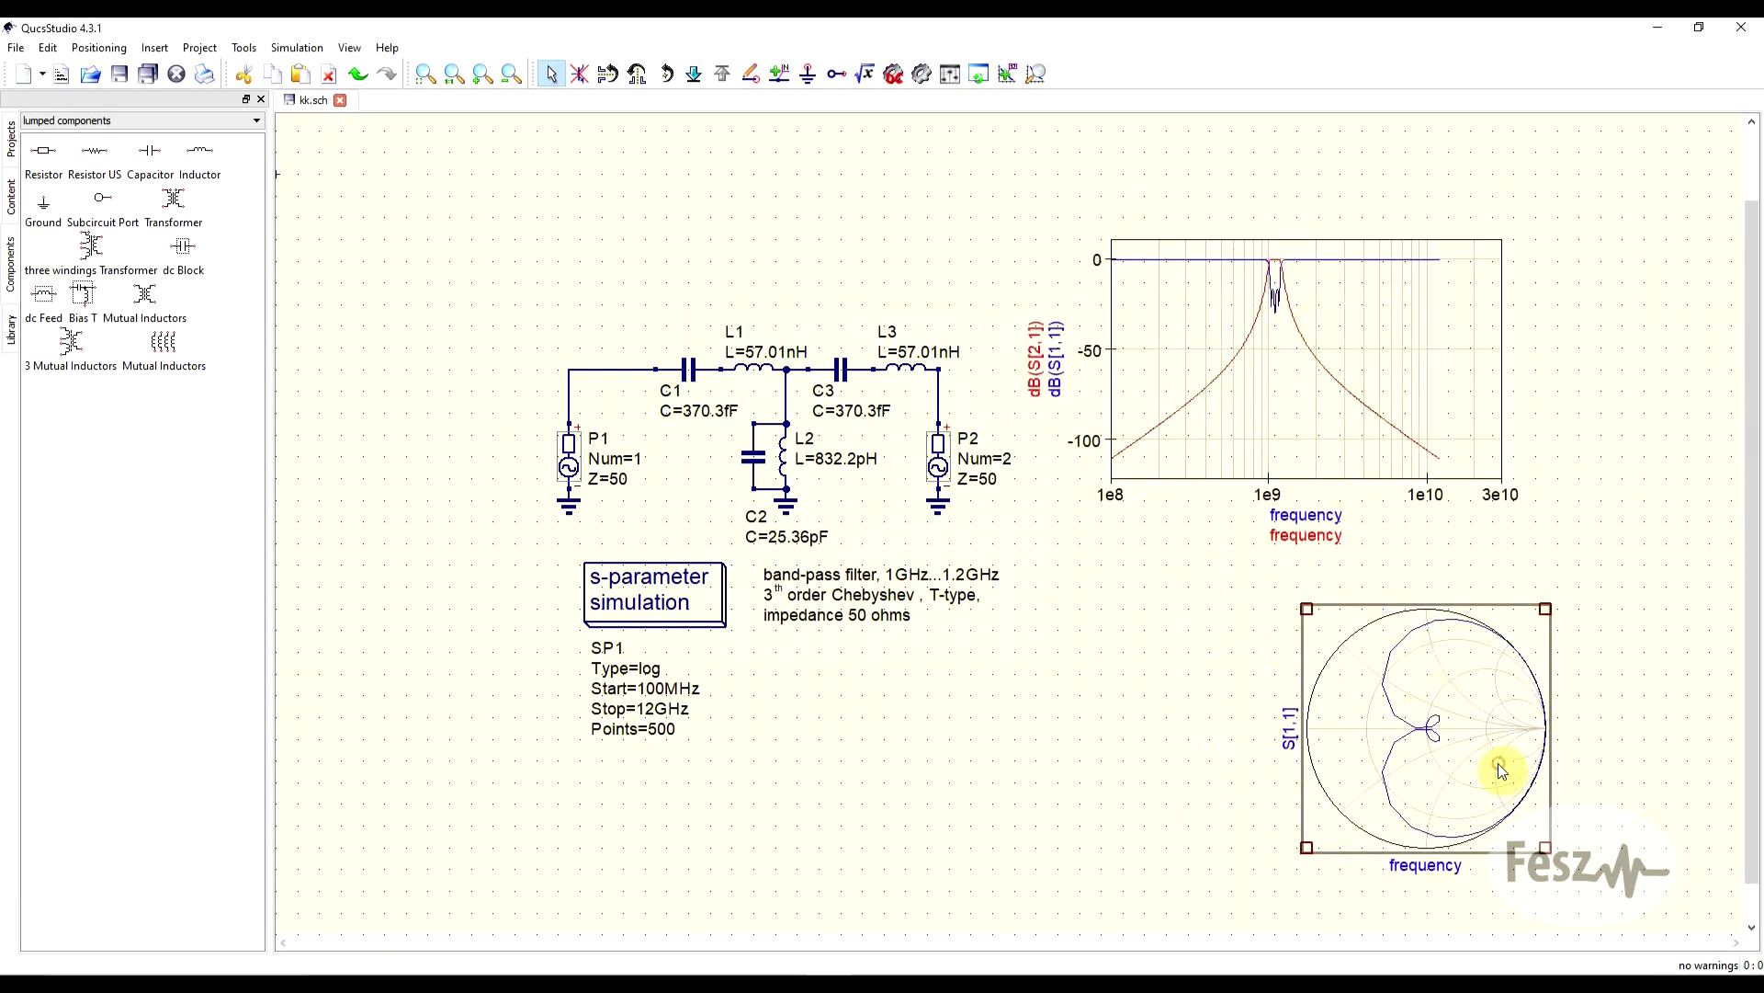
key("Delete")
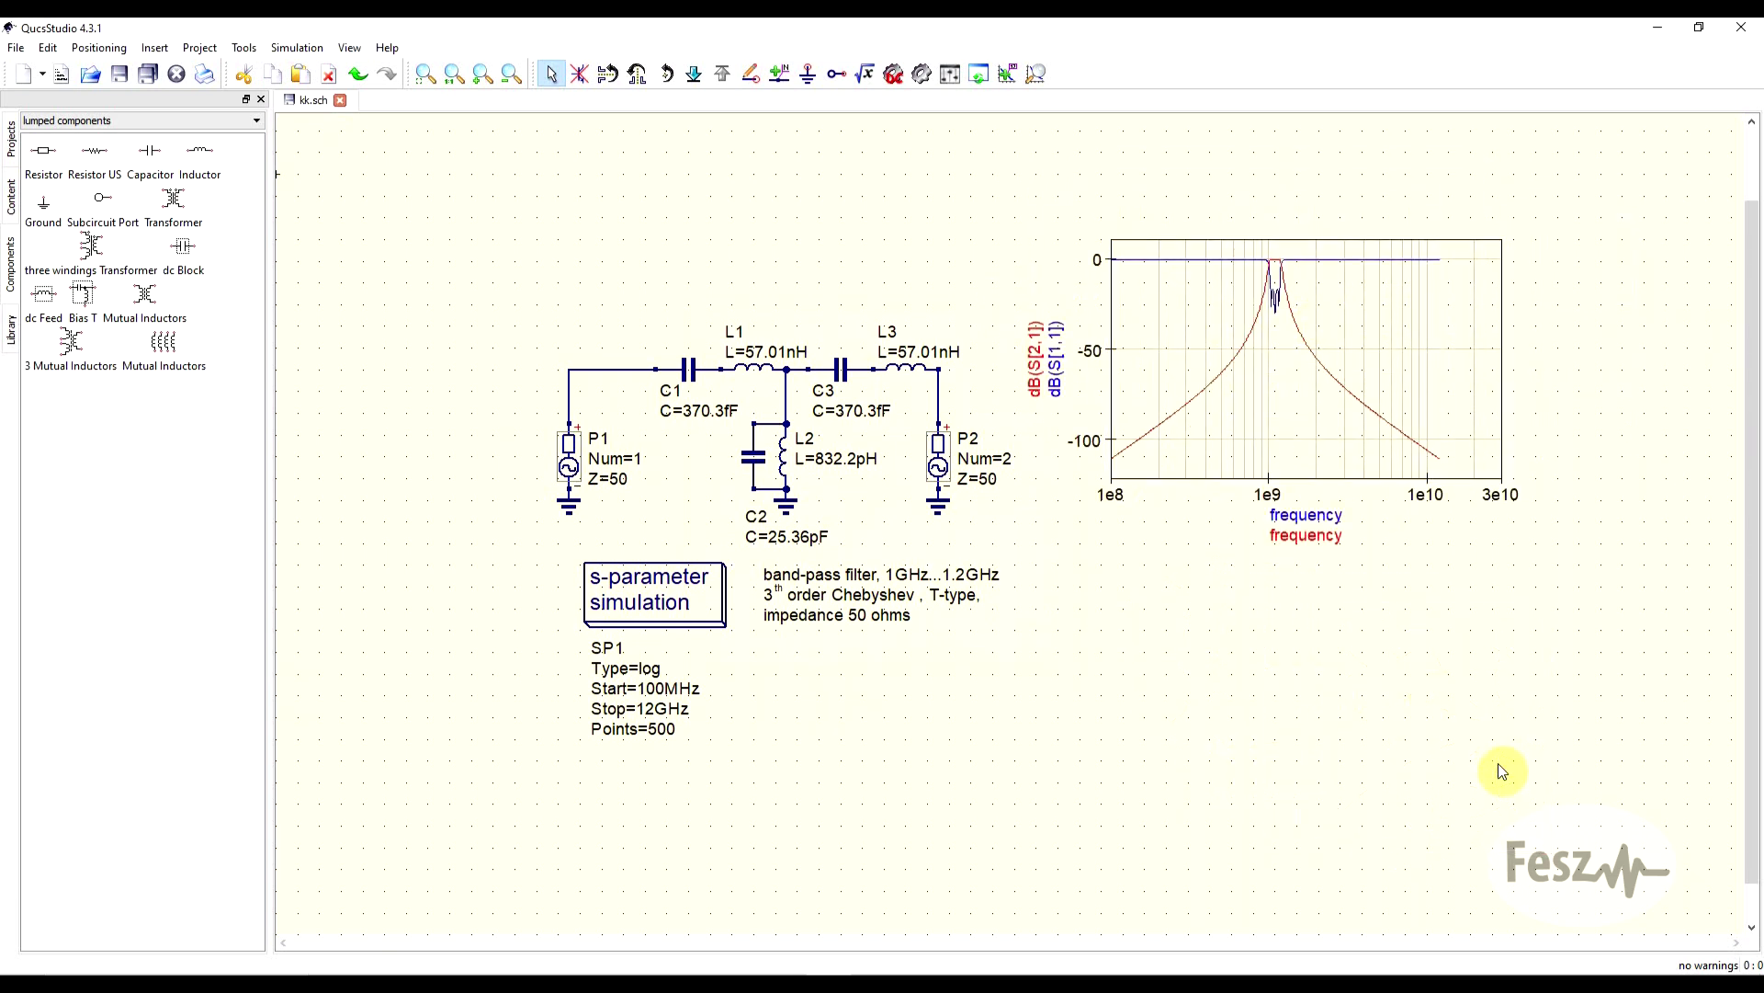
left_click_drag(1205, 318, 1238, 406)
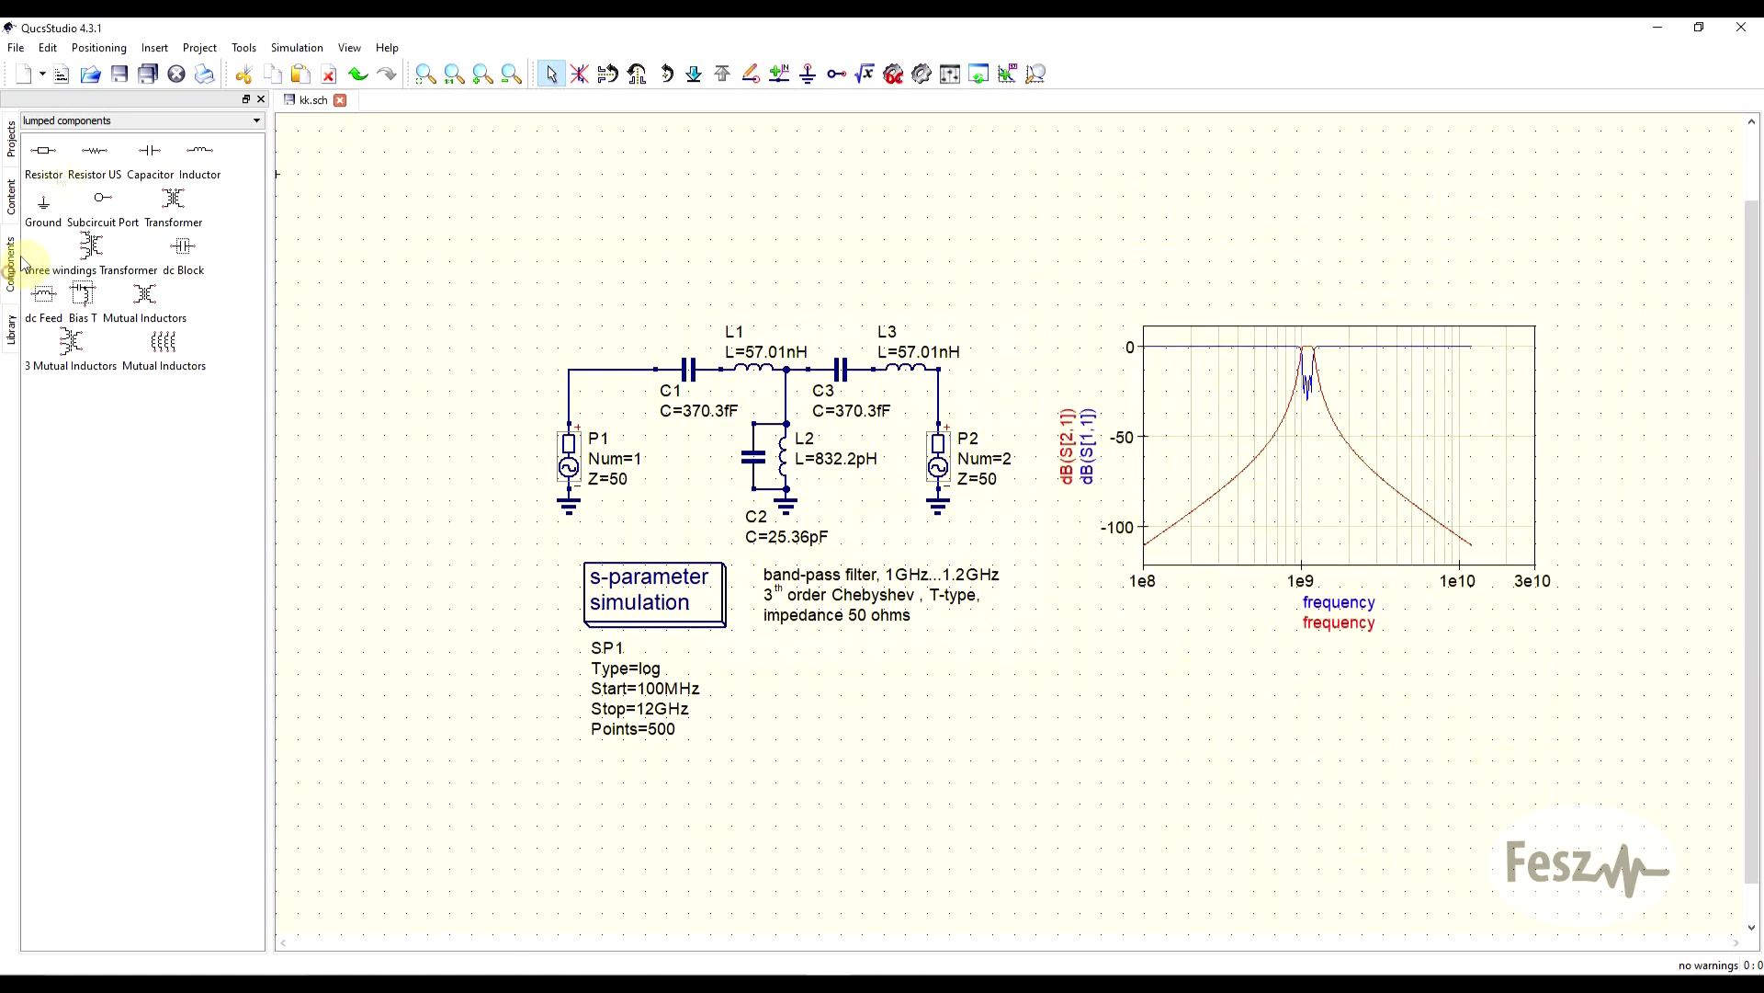
Place a new Smith chart below the dB plot showing S[1,1].
left_click(79, 121)
left_click(85, 215)
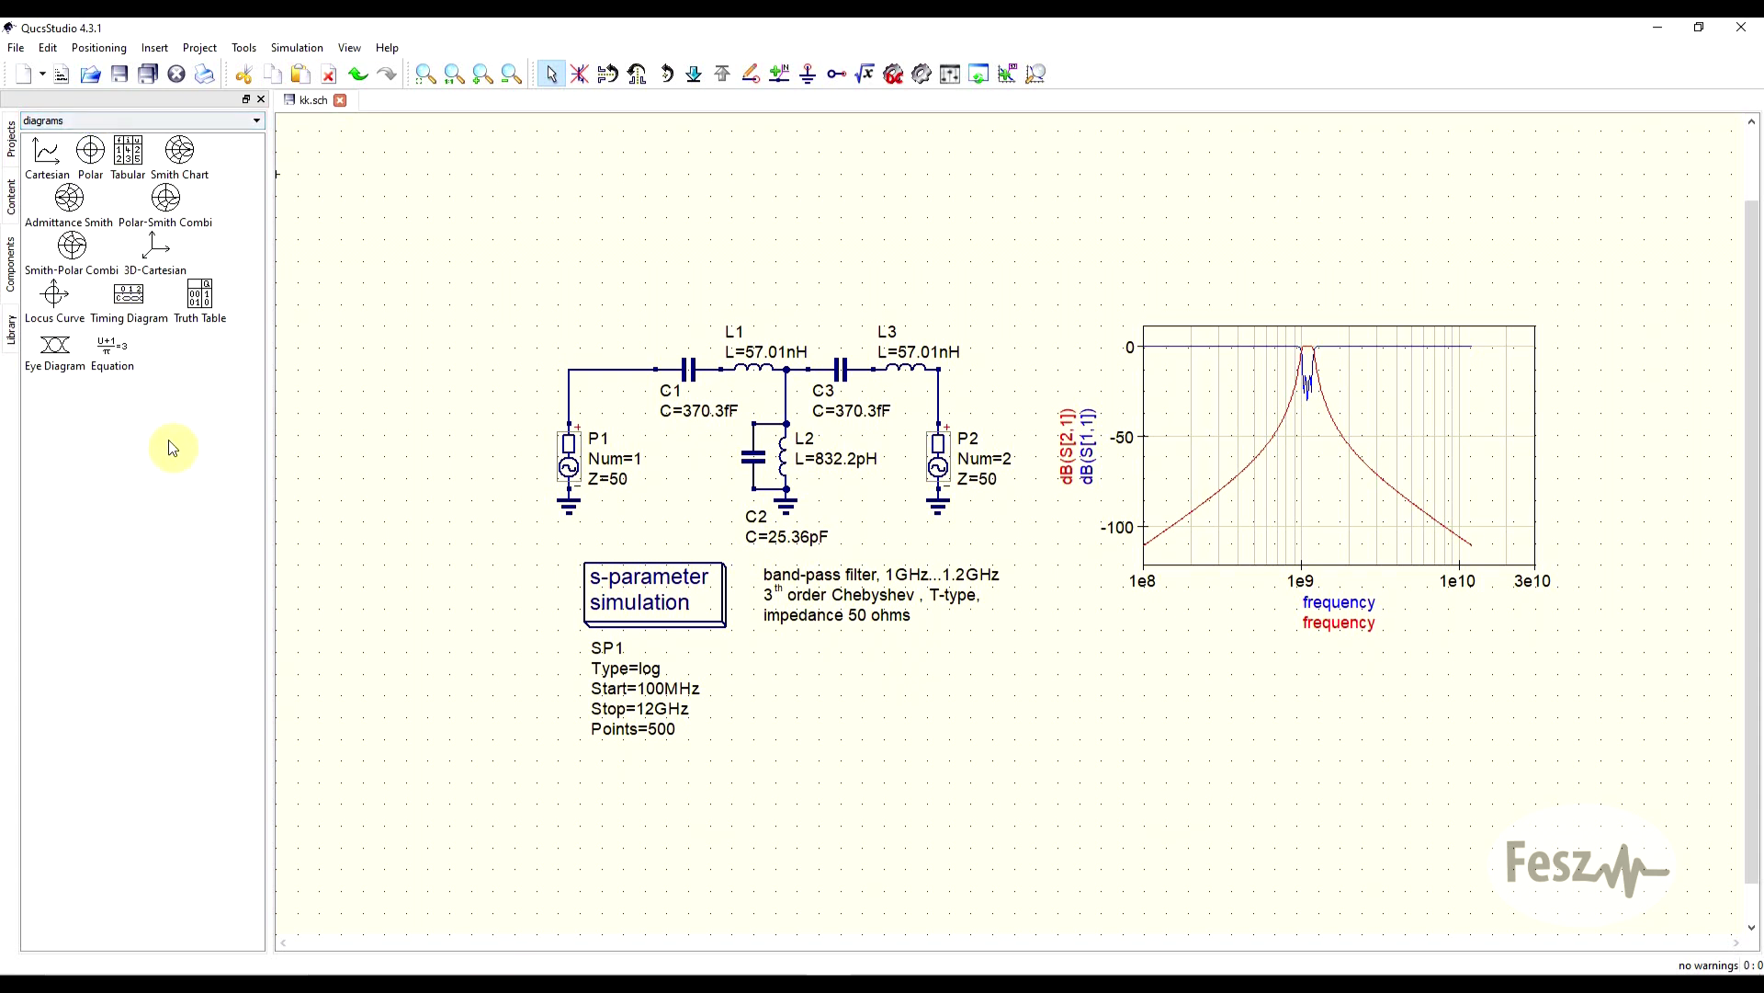
left_click(180, 151)
left_click(1134, 891)
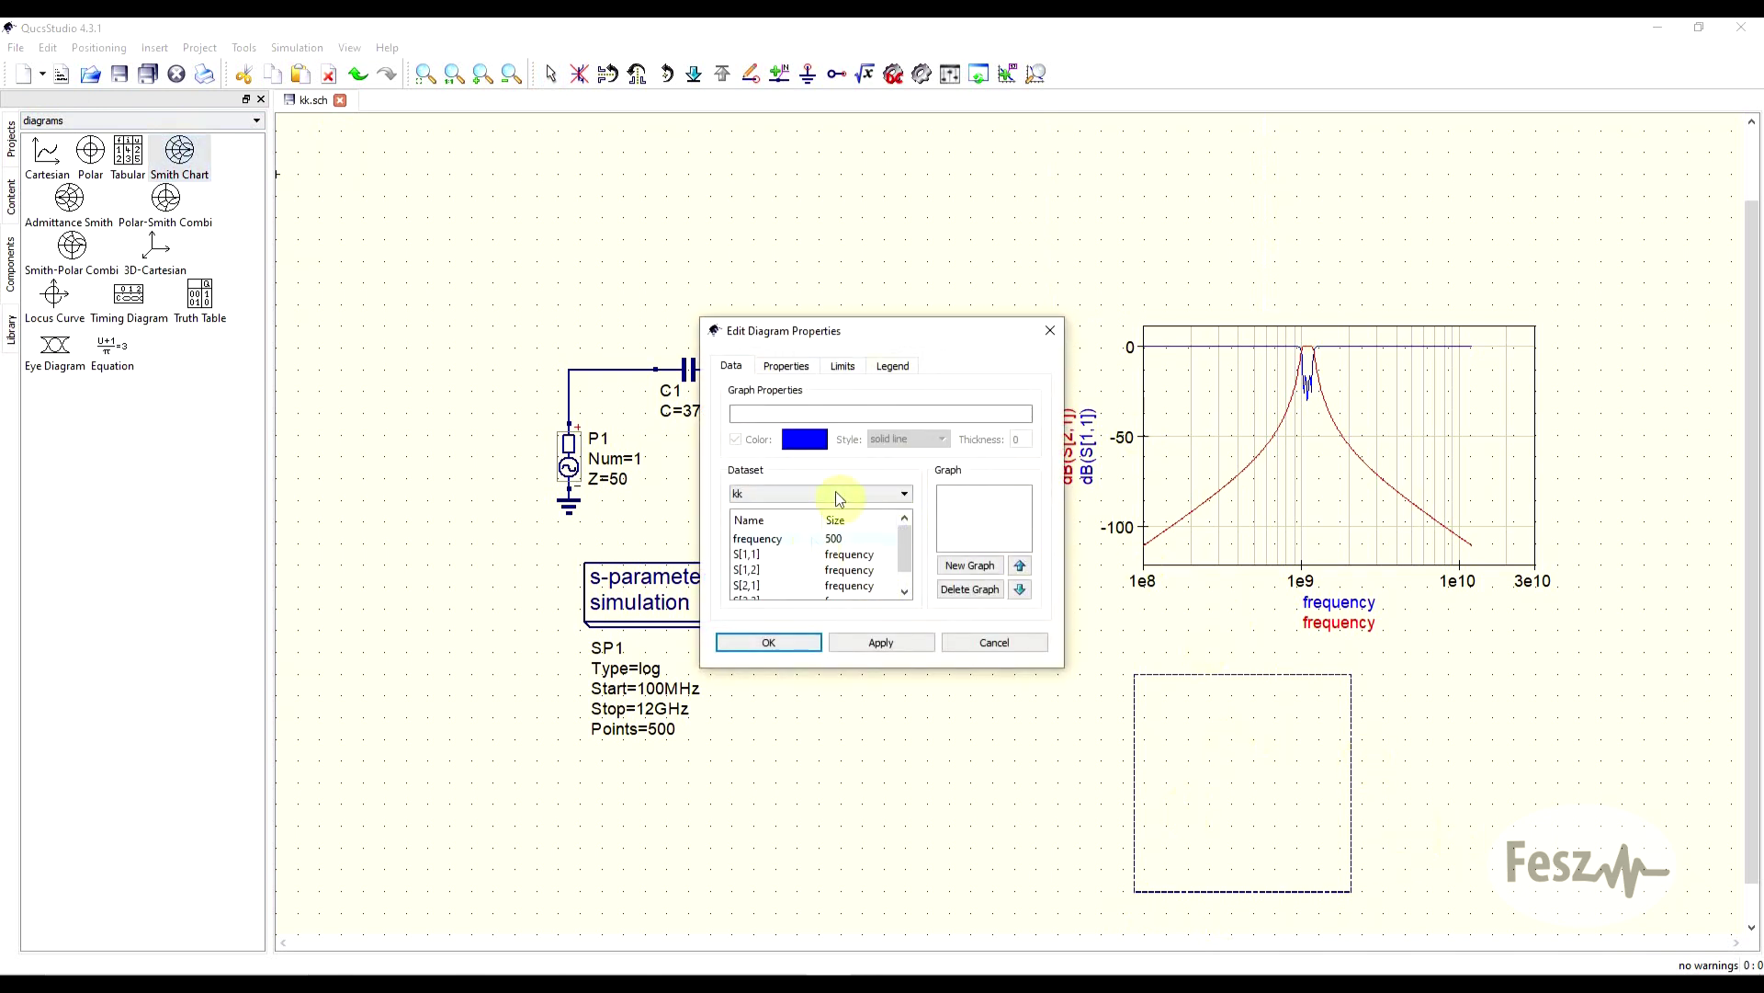
scroll(784, 556, "down", 1)
double_click(765, 541)
left_click(770, 643)
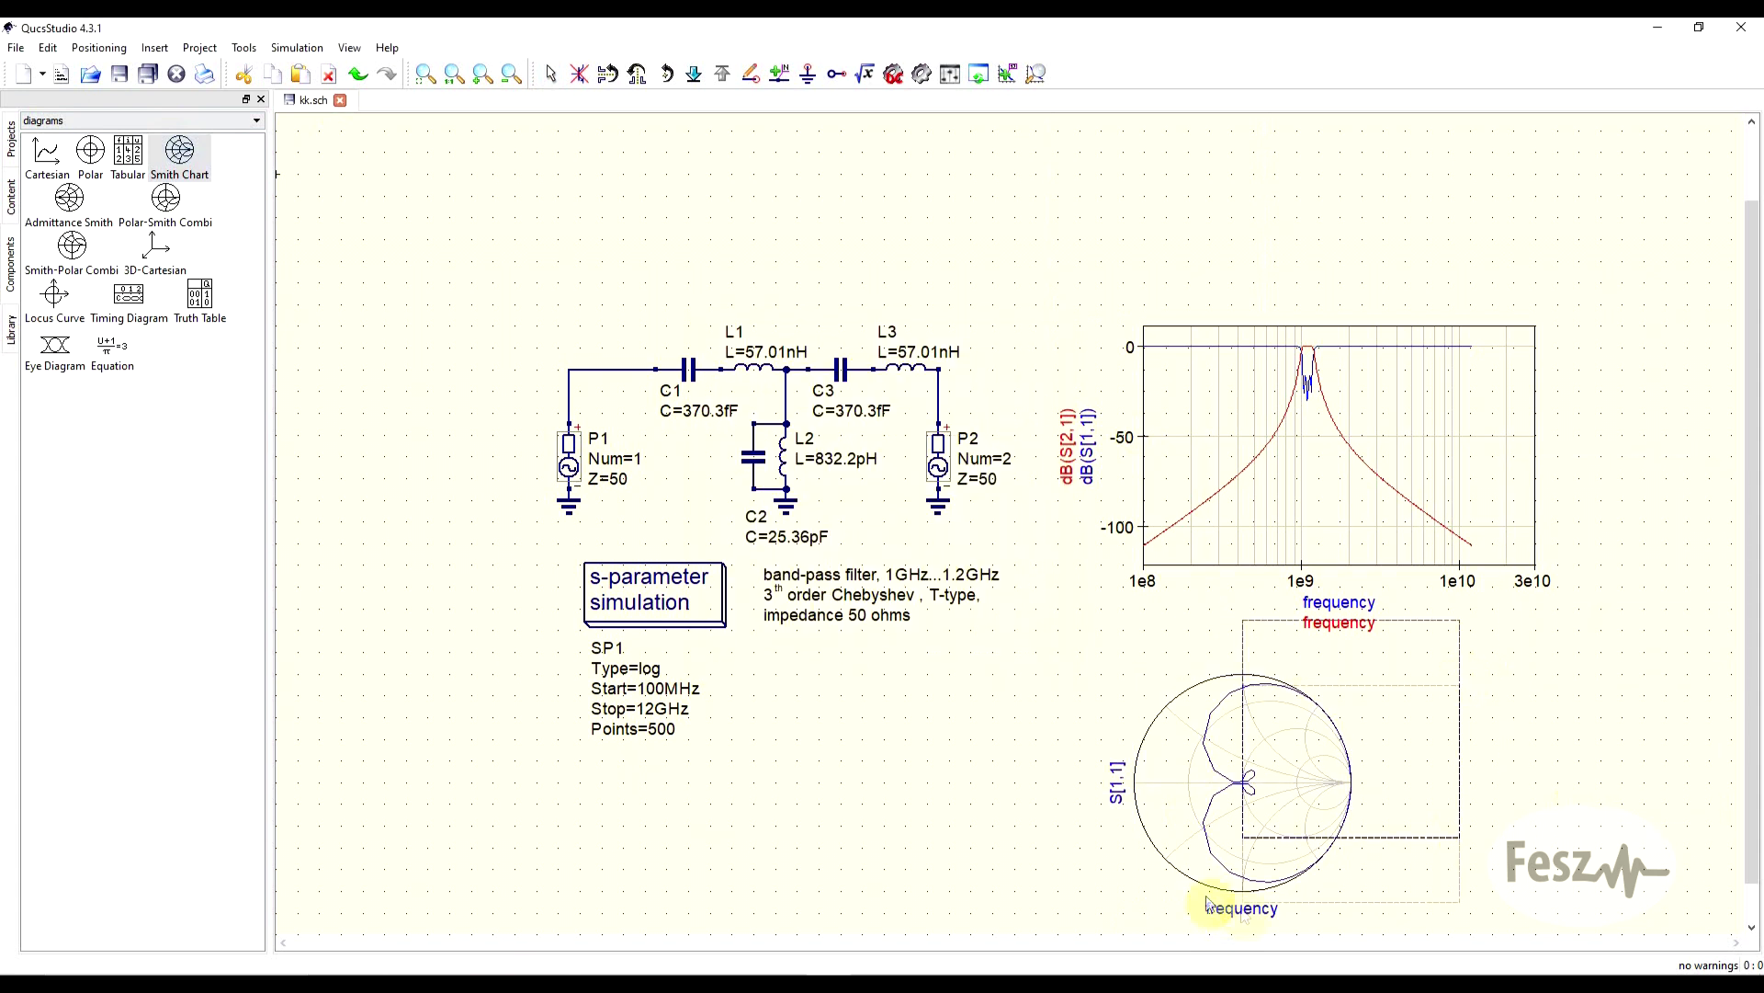
key("Escape")
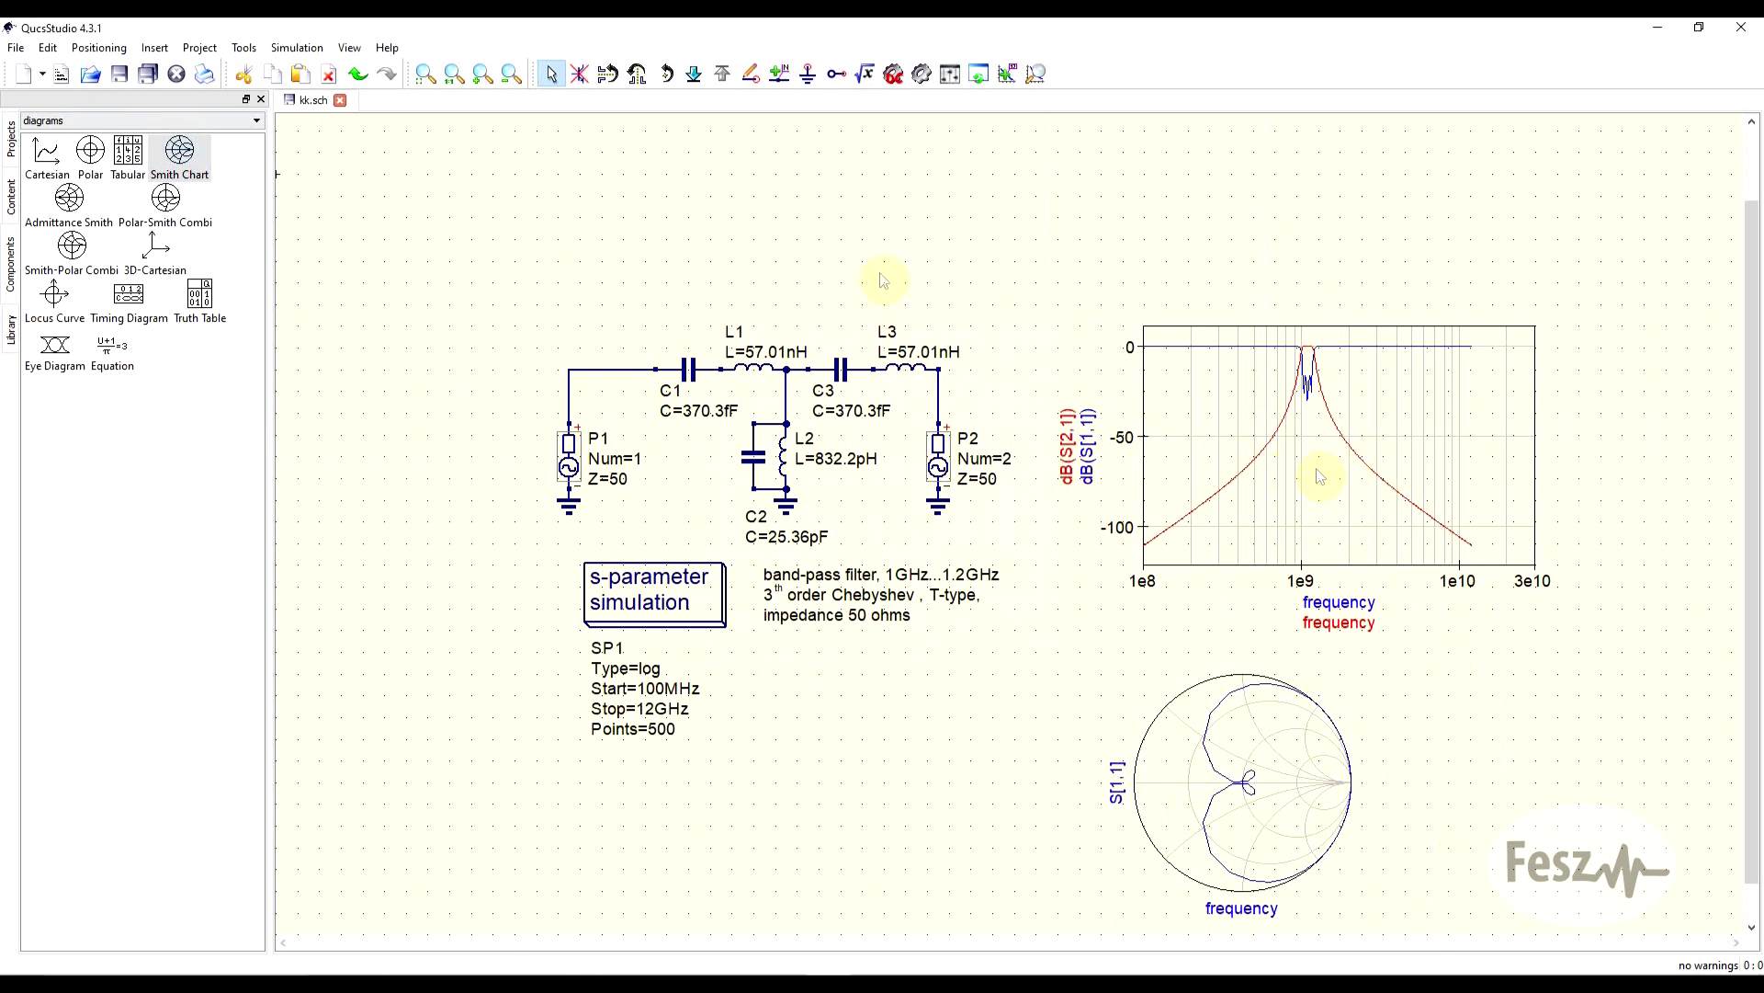
left_click(153, 48)
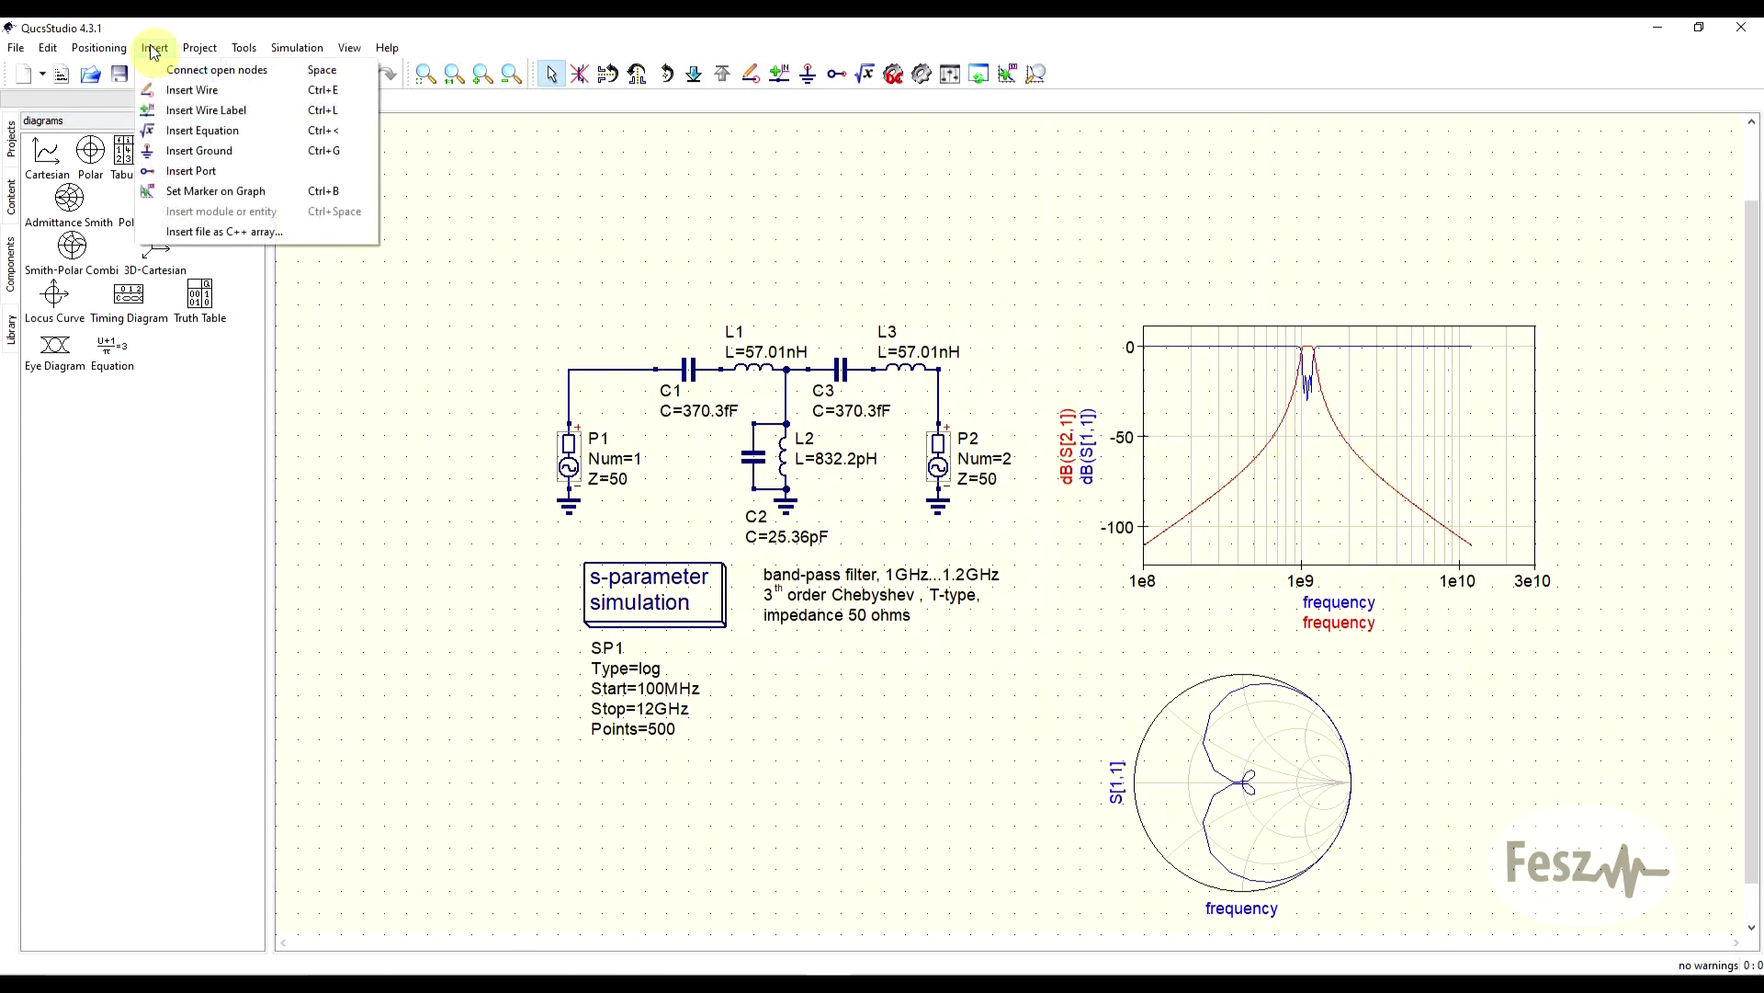
Place markers on S[1,1] at 496 MHz and S[2,1] at 3.13 GHz (-72.5 dB).
left_click(327, 201)
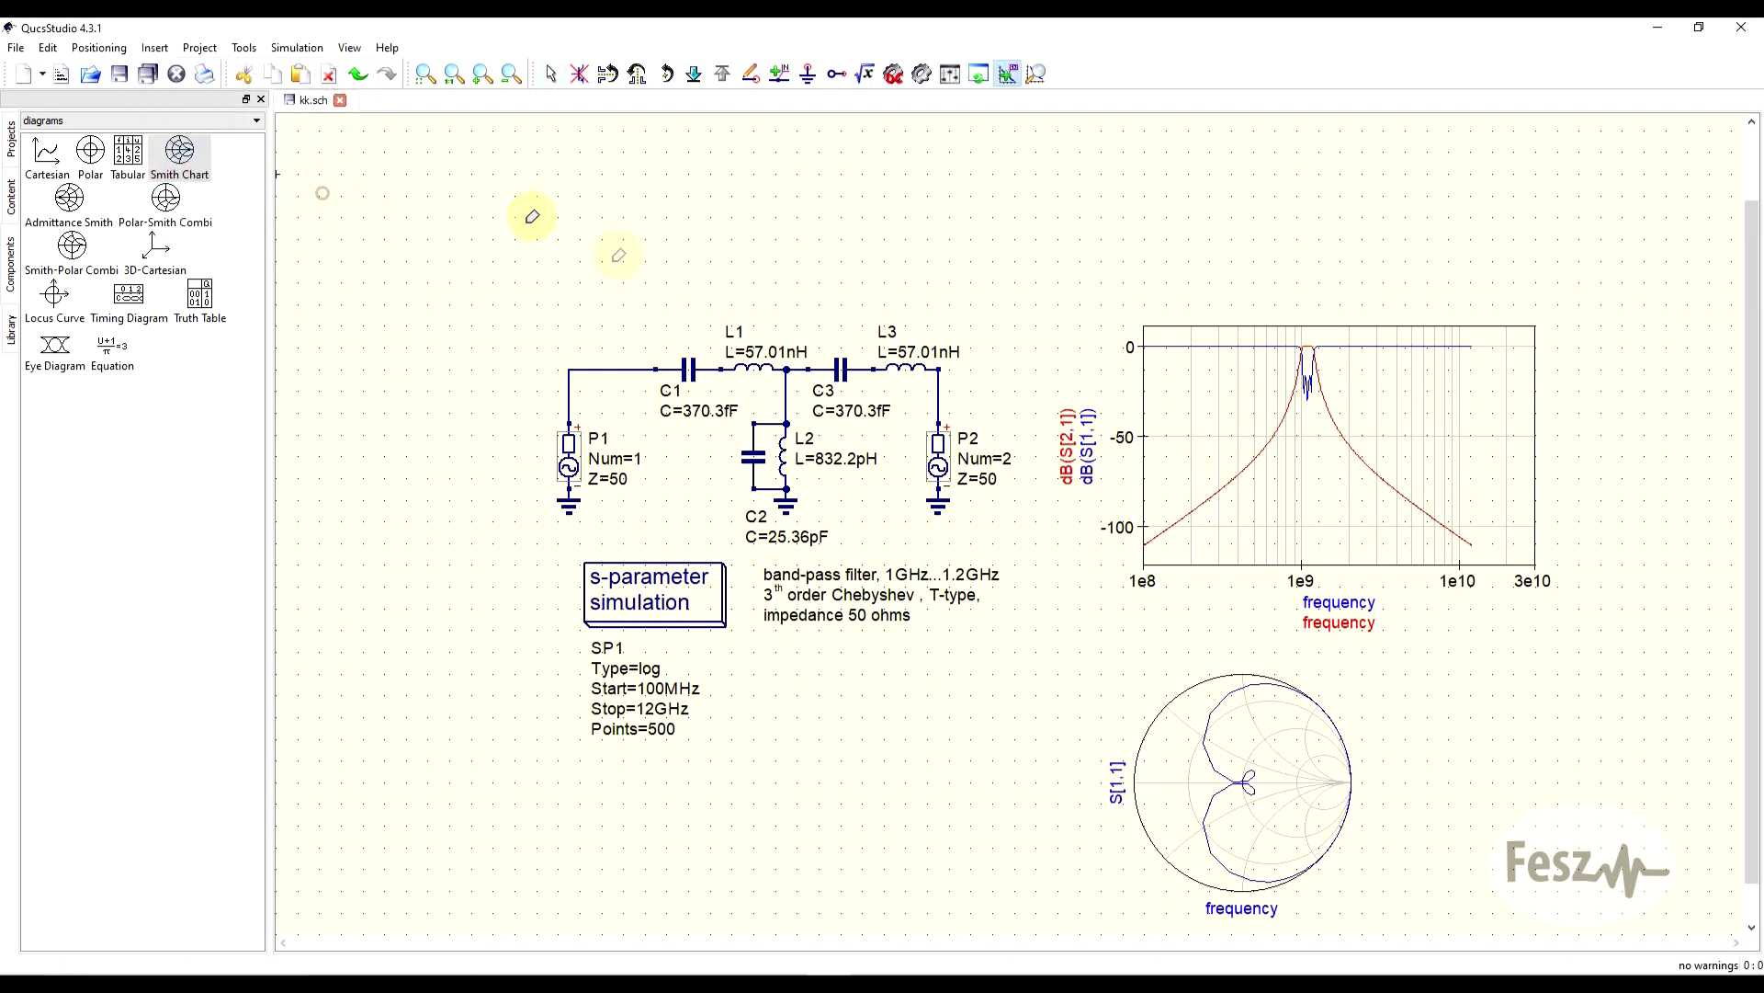
left_click(1344, 433)
left_click(1228, 348)
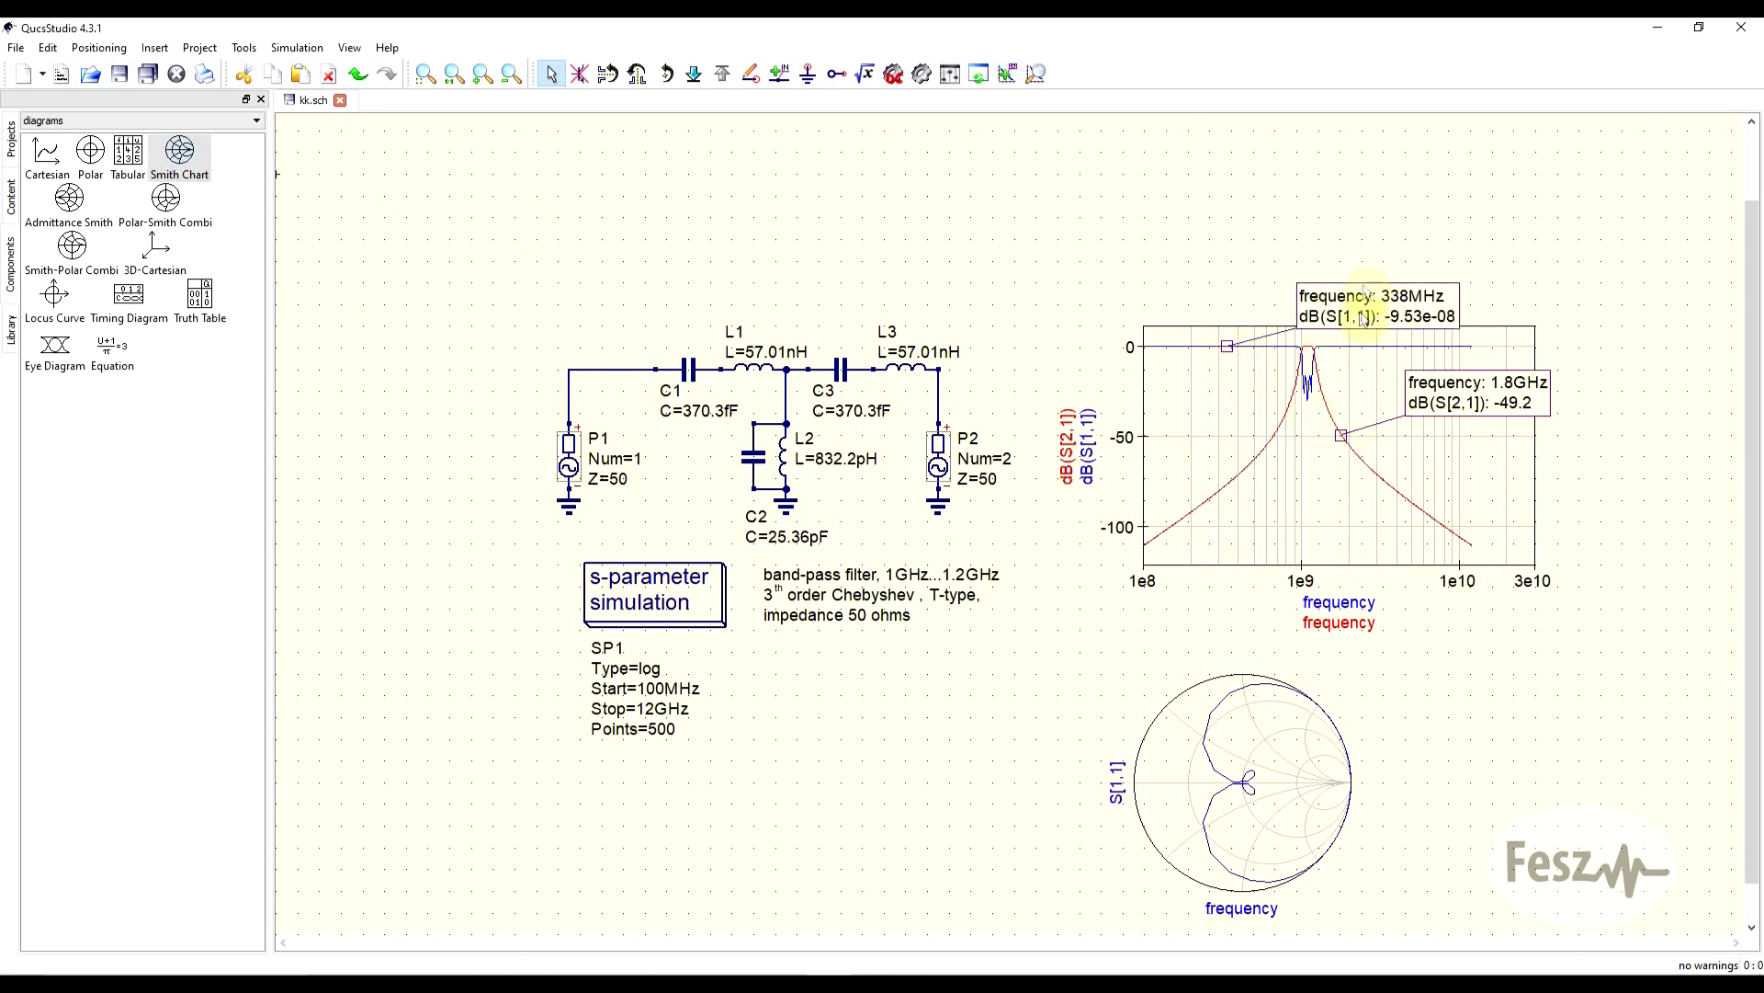
mouse_move(1342, 324)
left_mouse_down()
mouse_move(1170, 245)
mouse_move(1181, 235)
left_mouse_up()
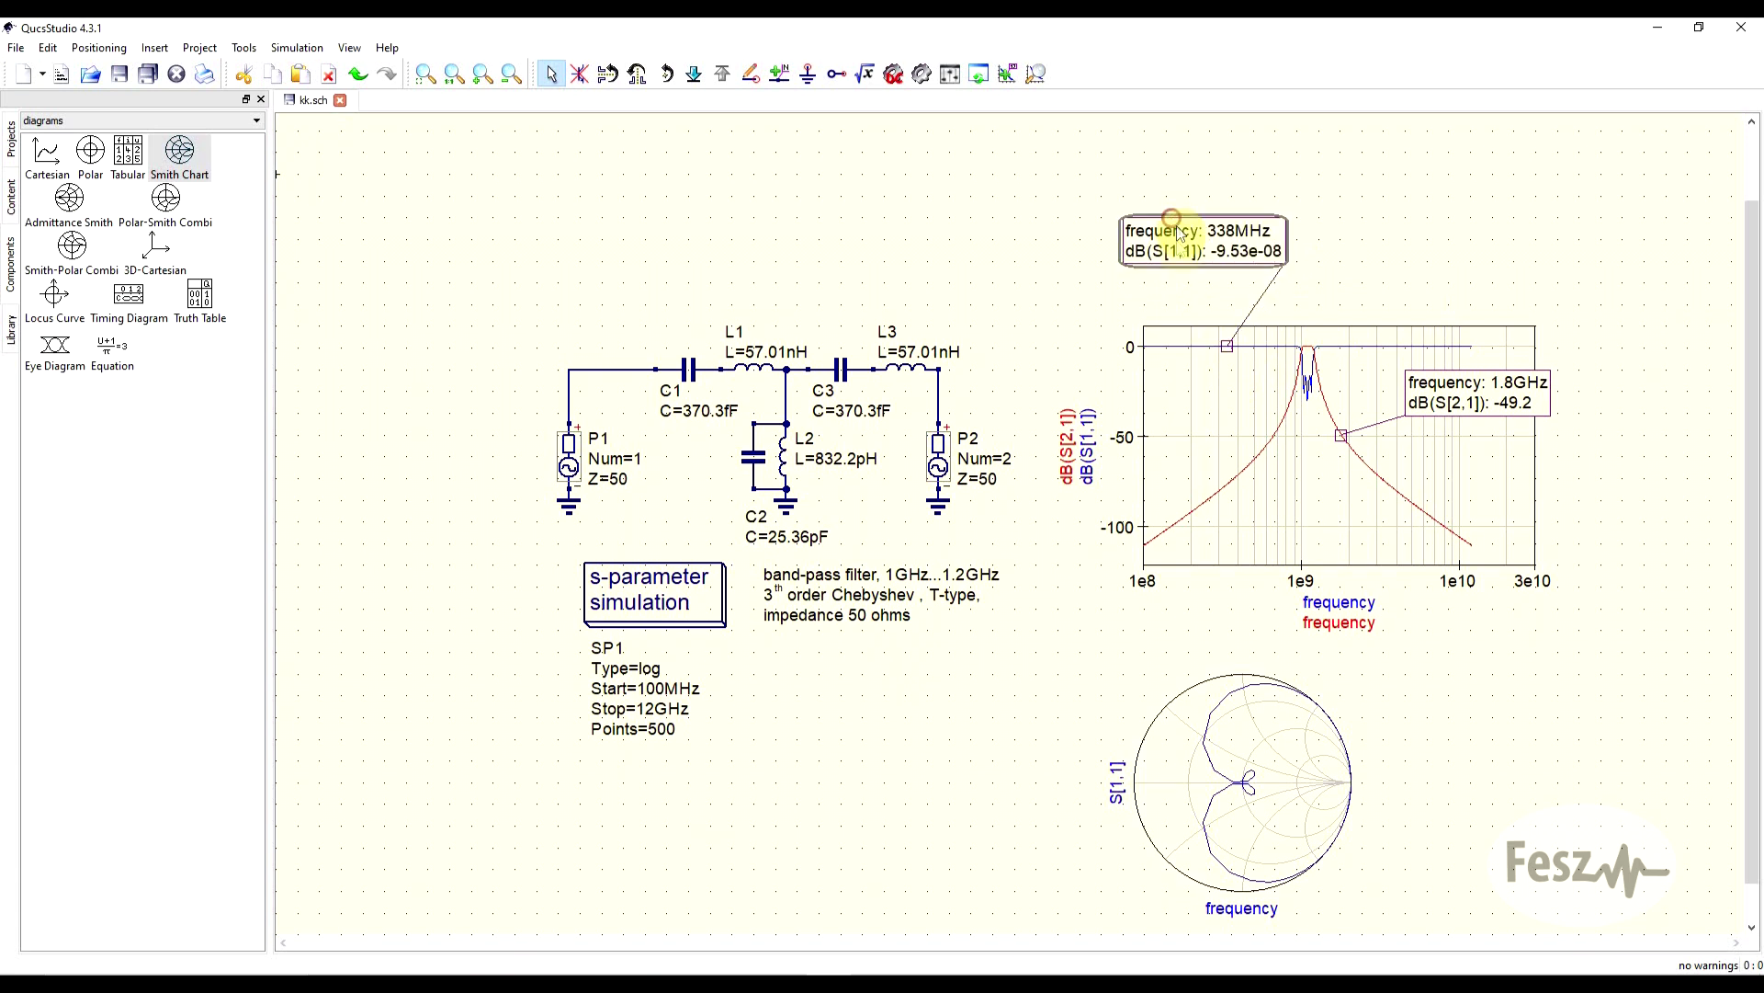
mouse_move(1231, 349)
left_mouse_down()
mouse_move(1285, 349)
mouse_move(1182, 347)
mouse_move(1253, 347)
left_mouse_up()
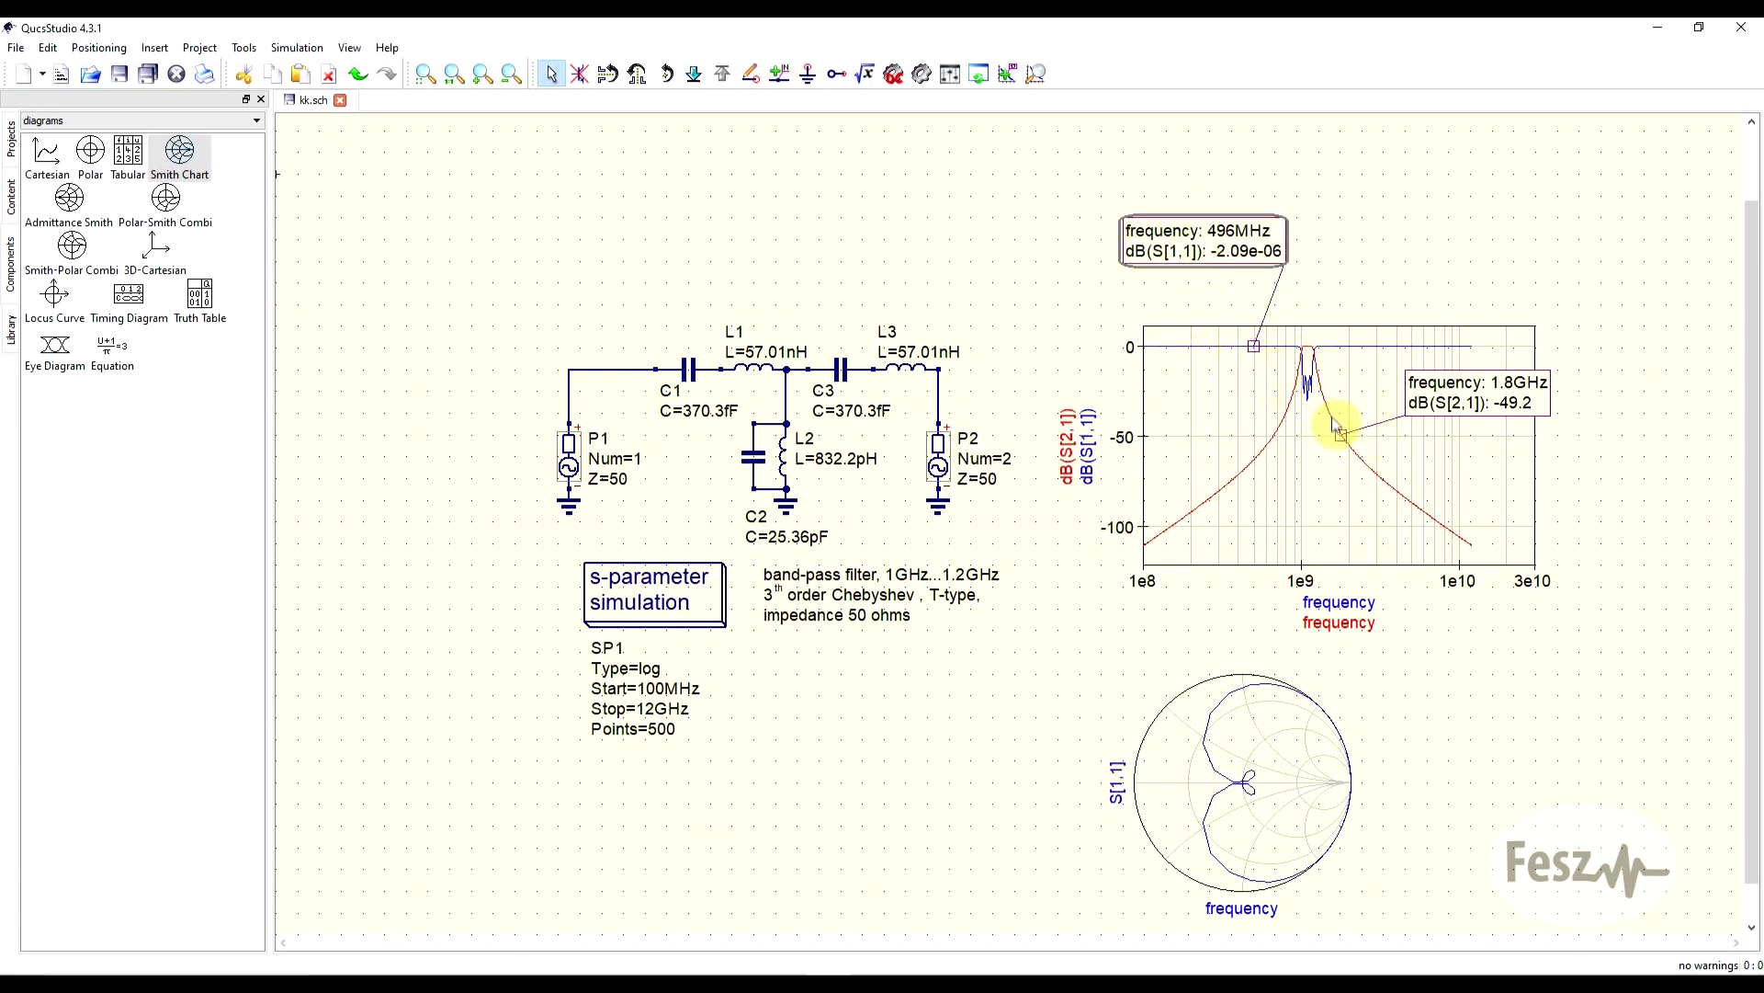
mouse_move(1351, 433)
left_mouse_down()
mouse_move(1467, 404)
mouse_move(1456, 250)
left_mouse_up()
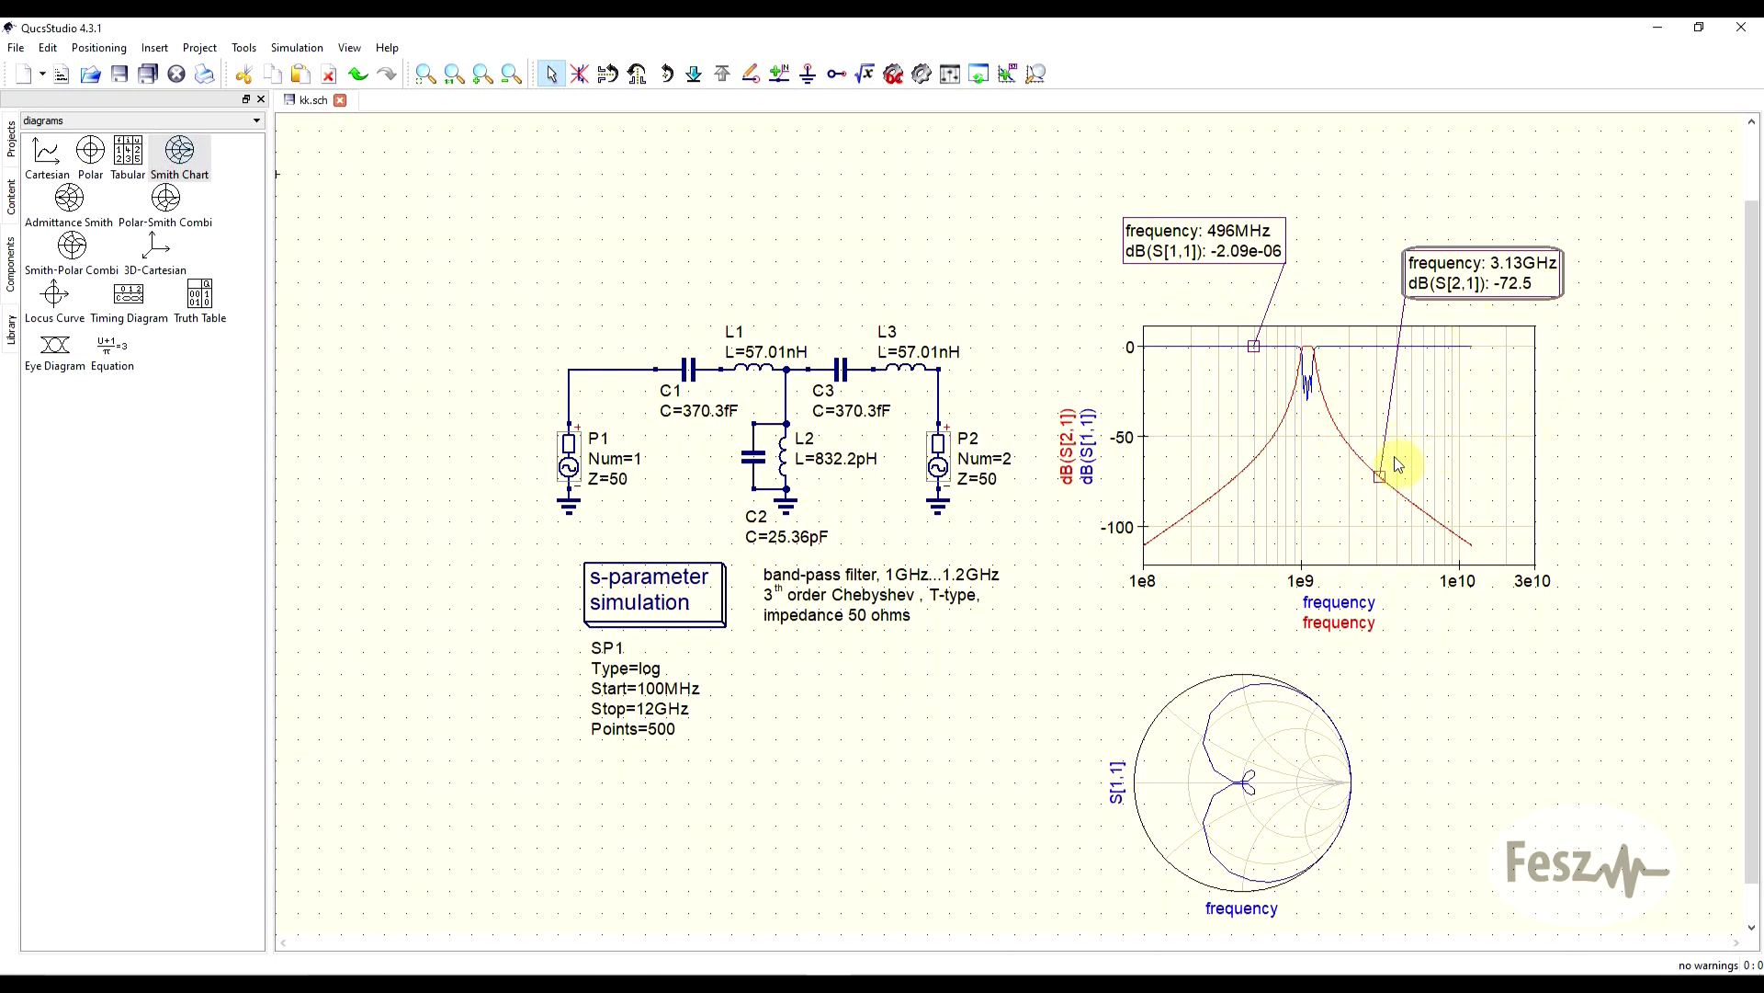
key("ctrl+2")
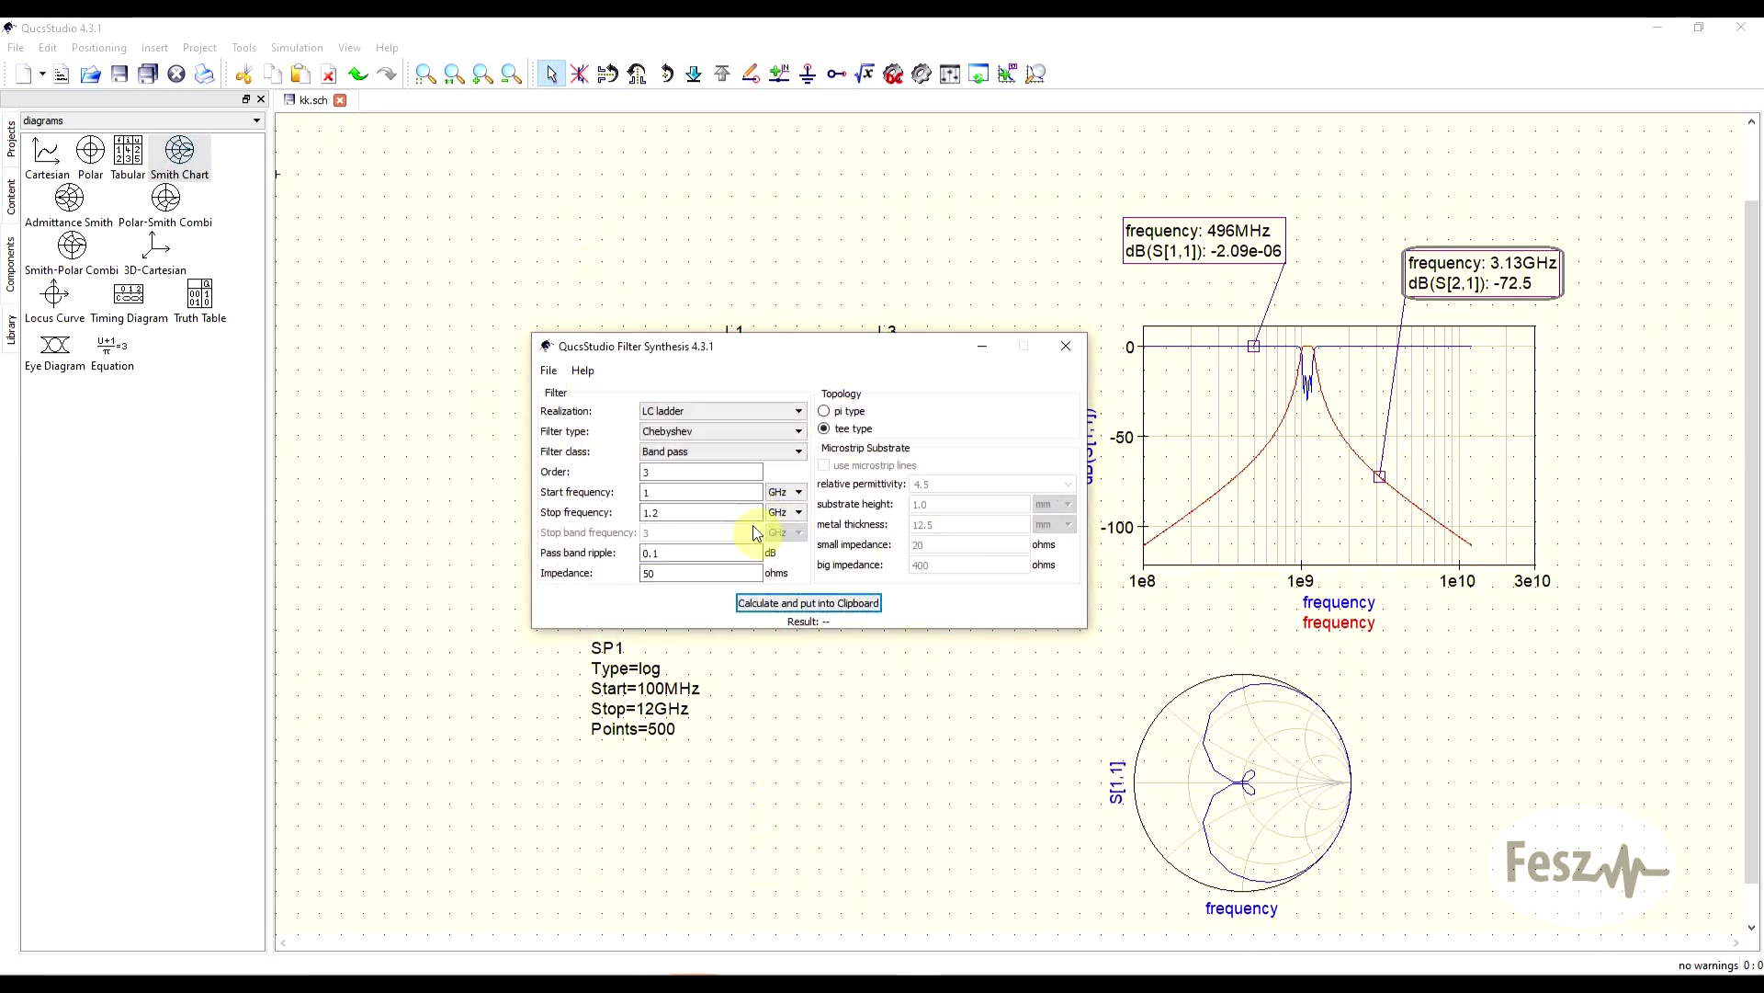
Choose stub transmission lines as the realization, keeping 20-ohm small and 400-ohm big impedances.
left_click(799, 410)
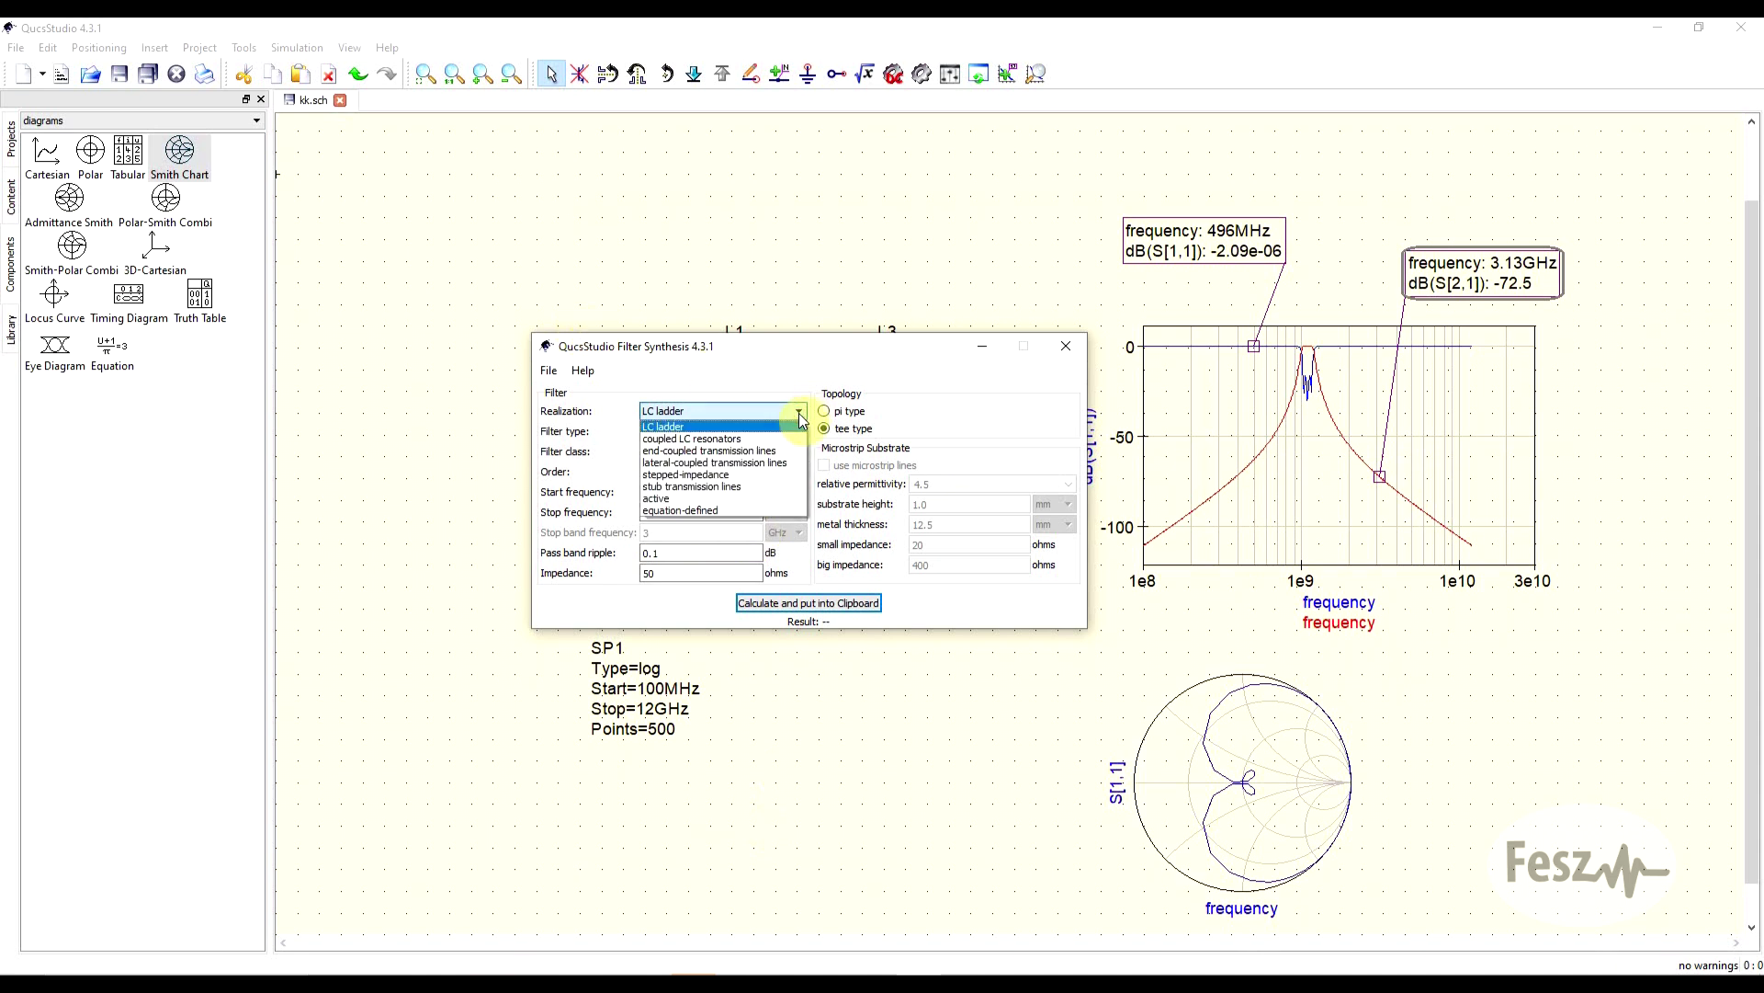
left_click(742, 487)
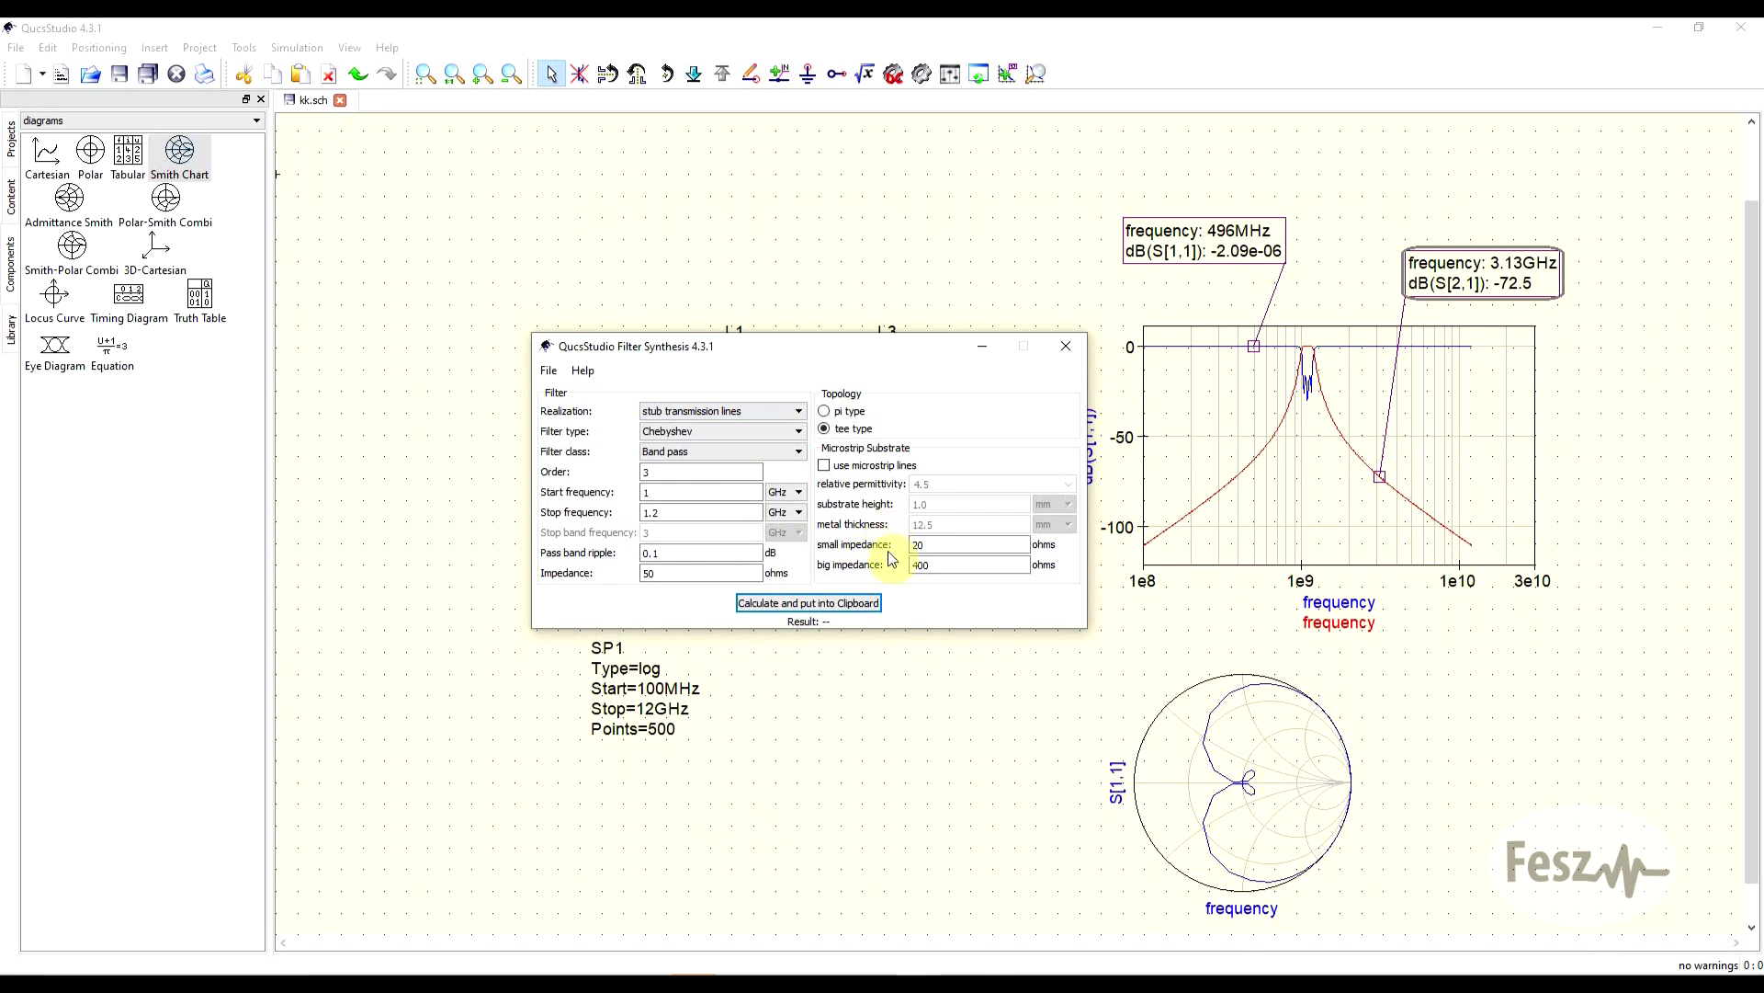
left_click(949, 544)
left_click(948, 564)
Enable microstrip lines (permittivity 4.5, 1.0 mm substrate) and calculate the filter into the clipboard.
left_click(824, 466)
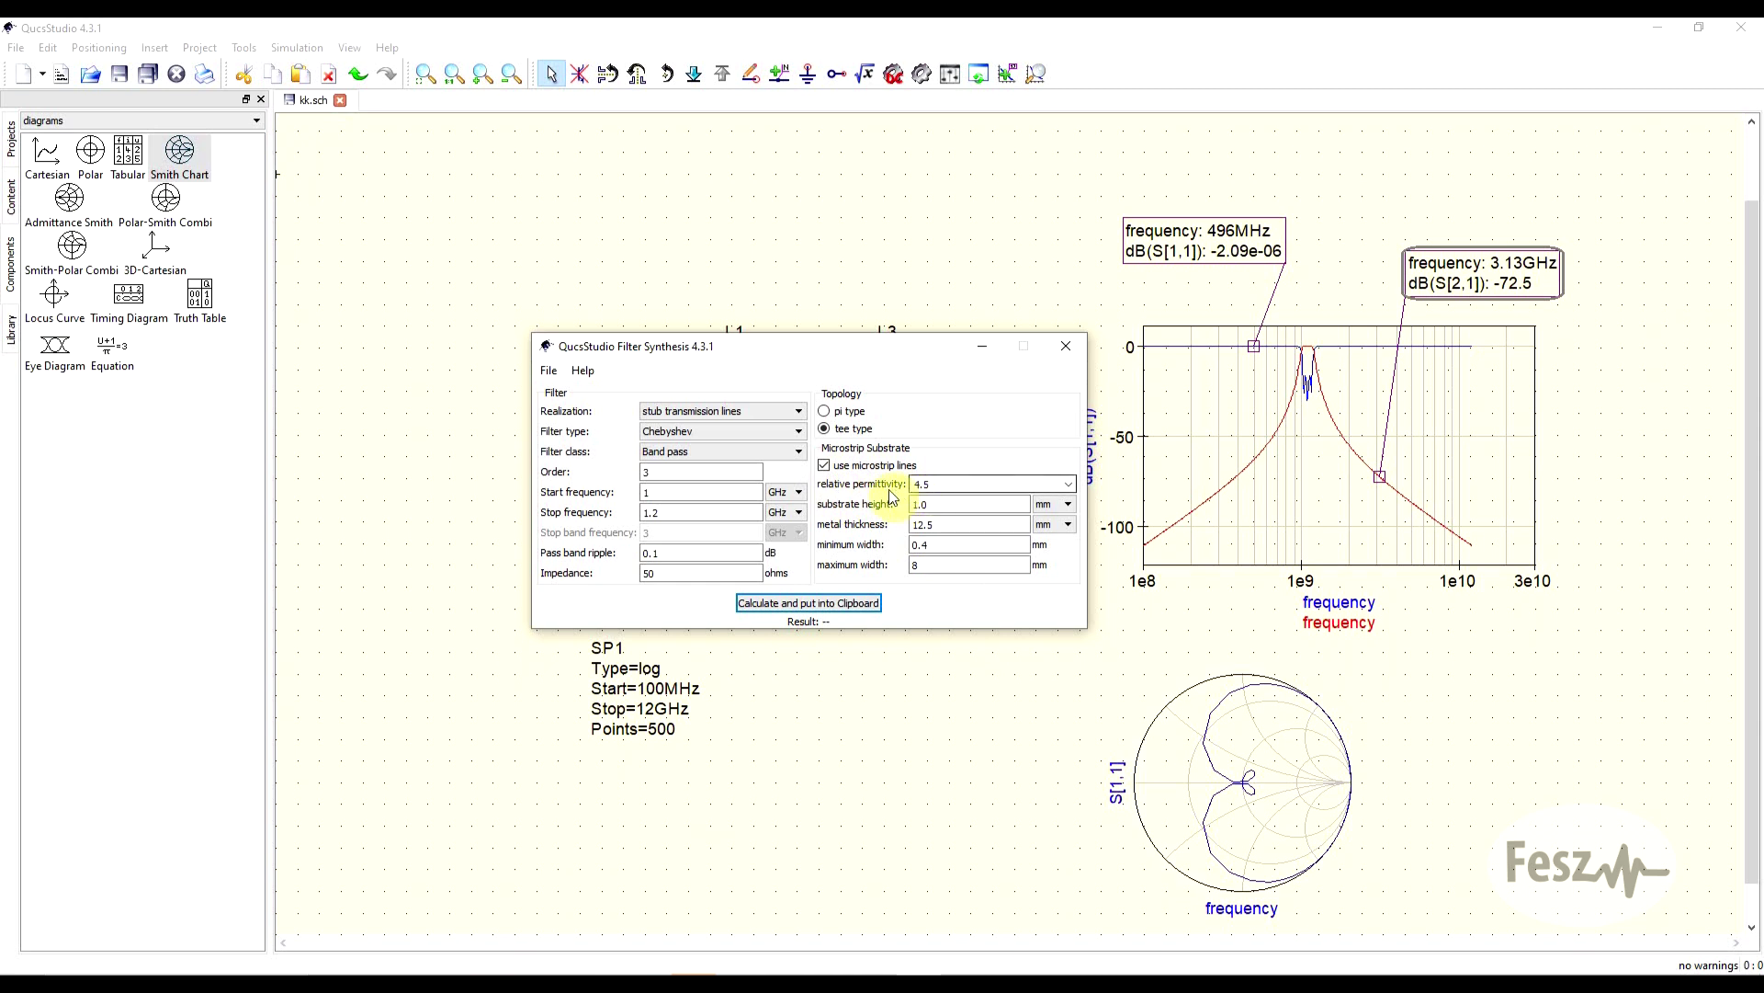
left_click(951, 525)
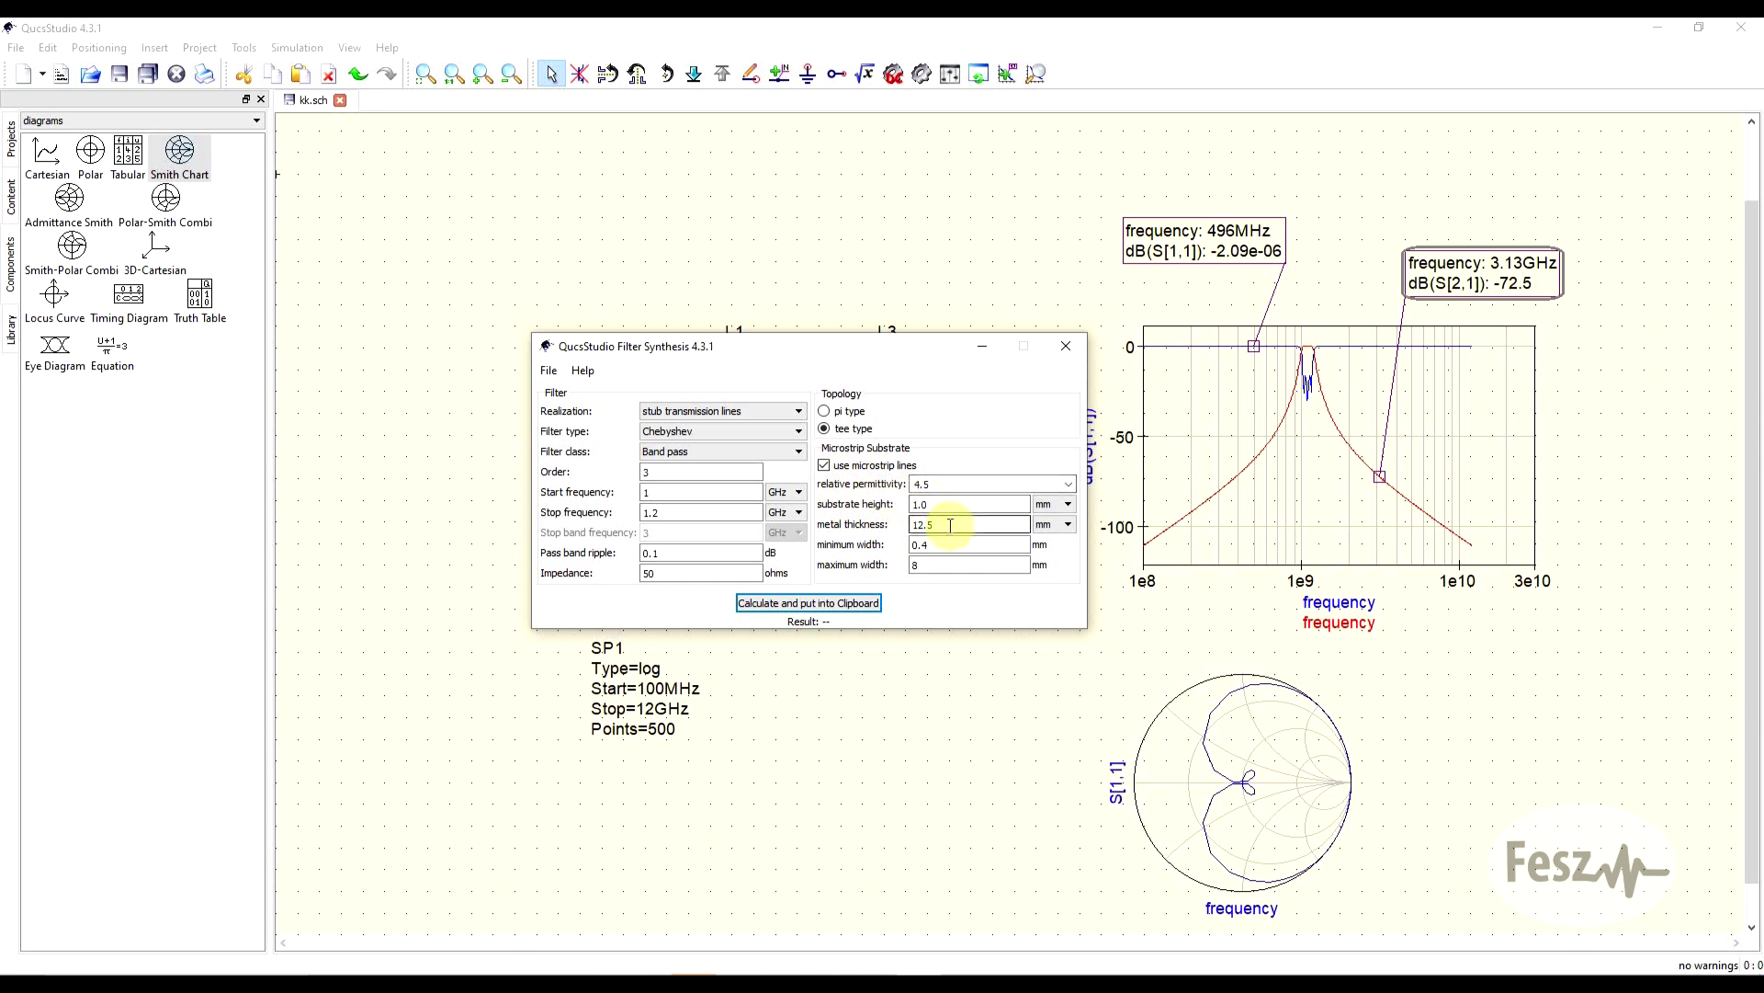
left_click(942, 545)
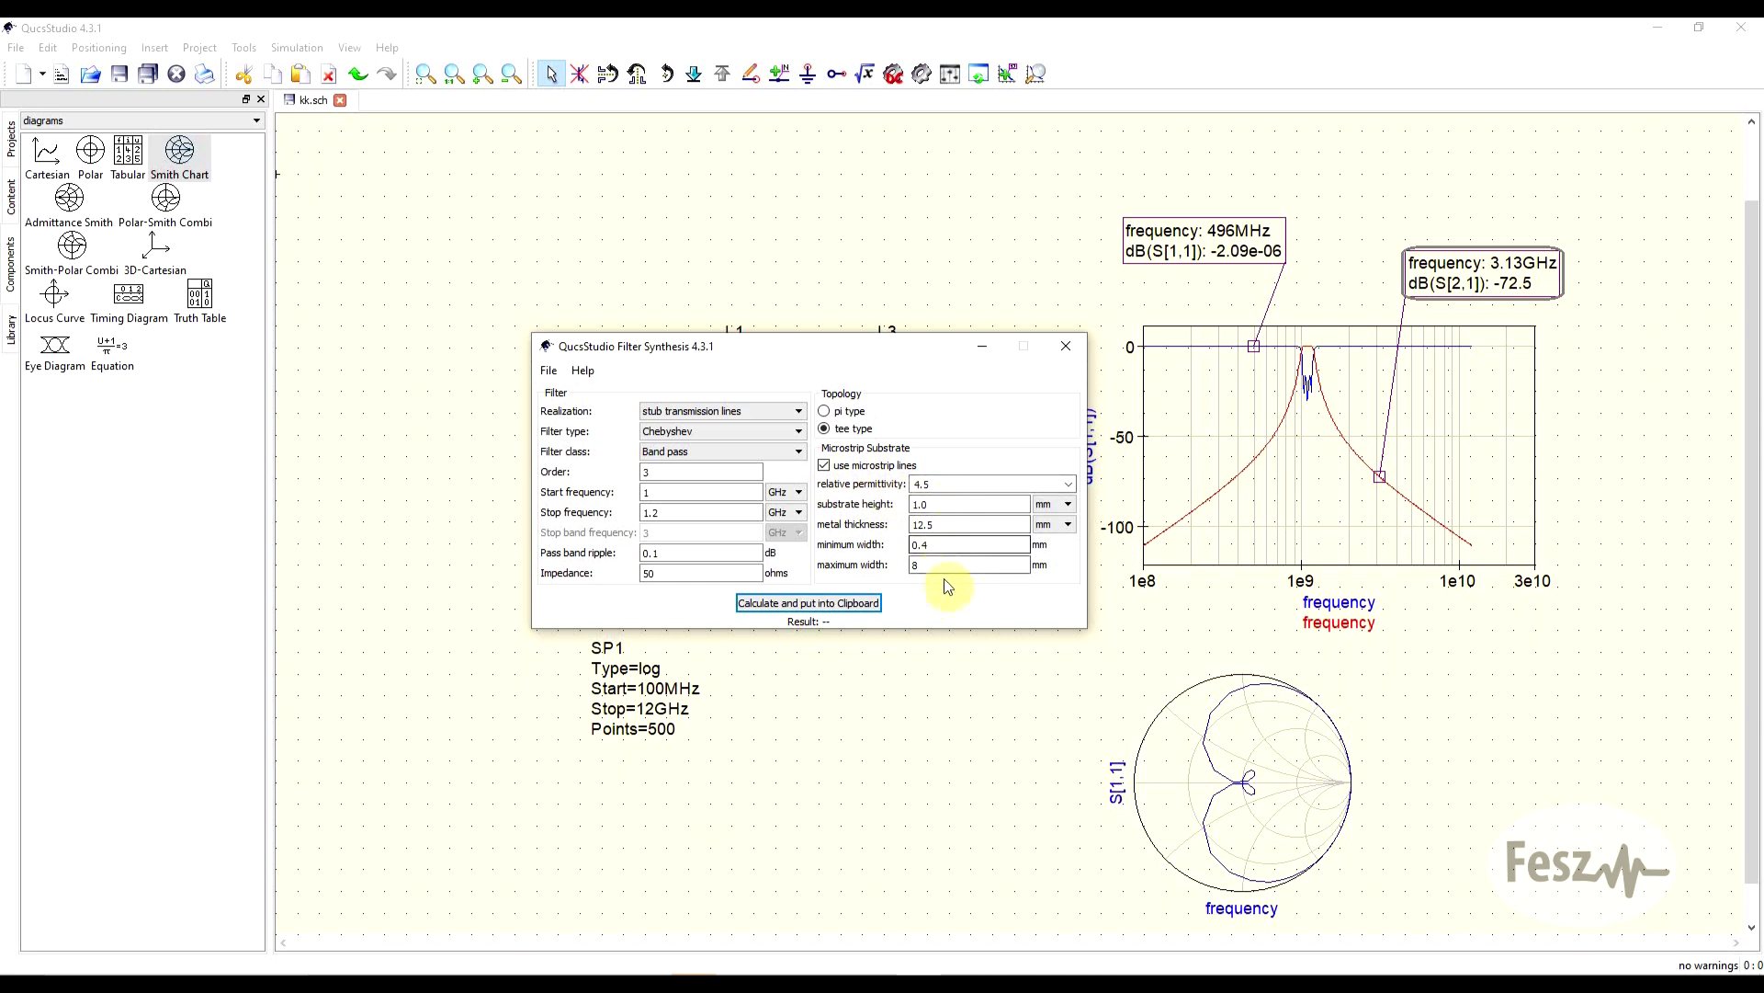
left_click(947, 565)
left_click(824, 465)
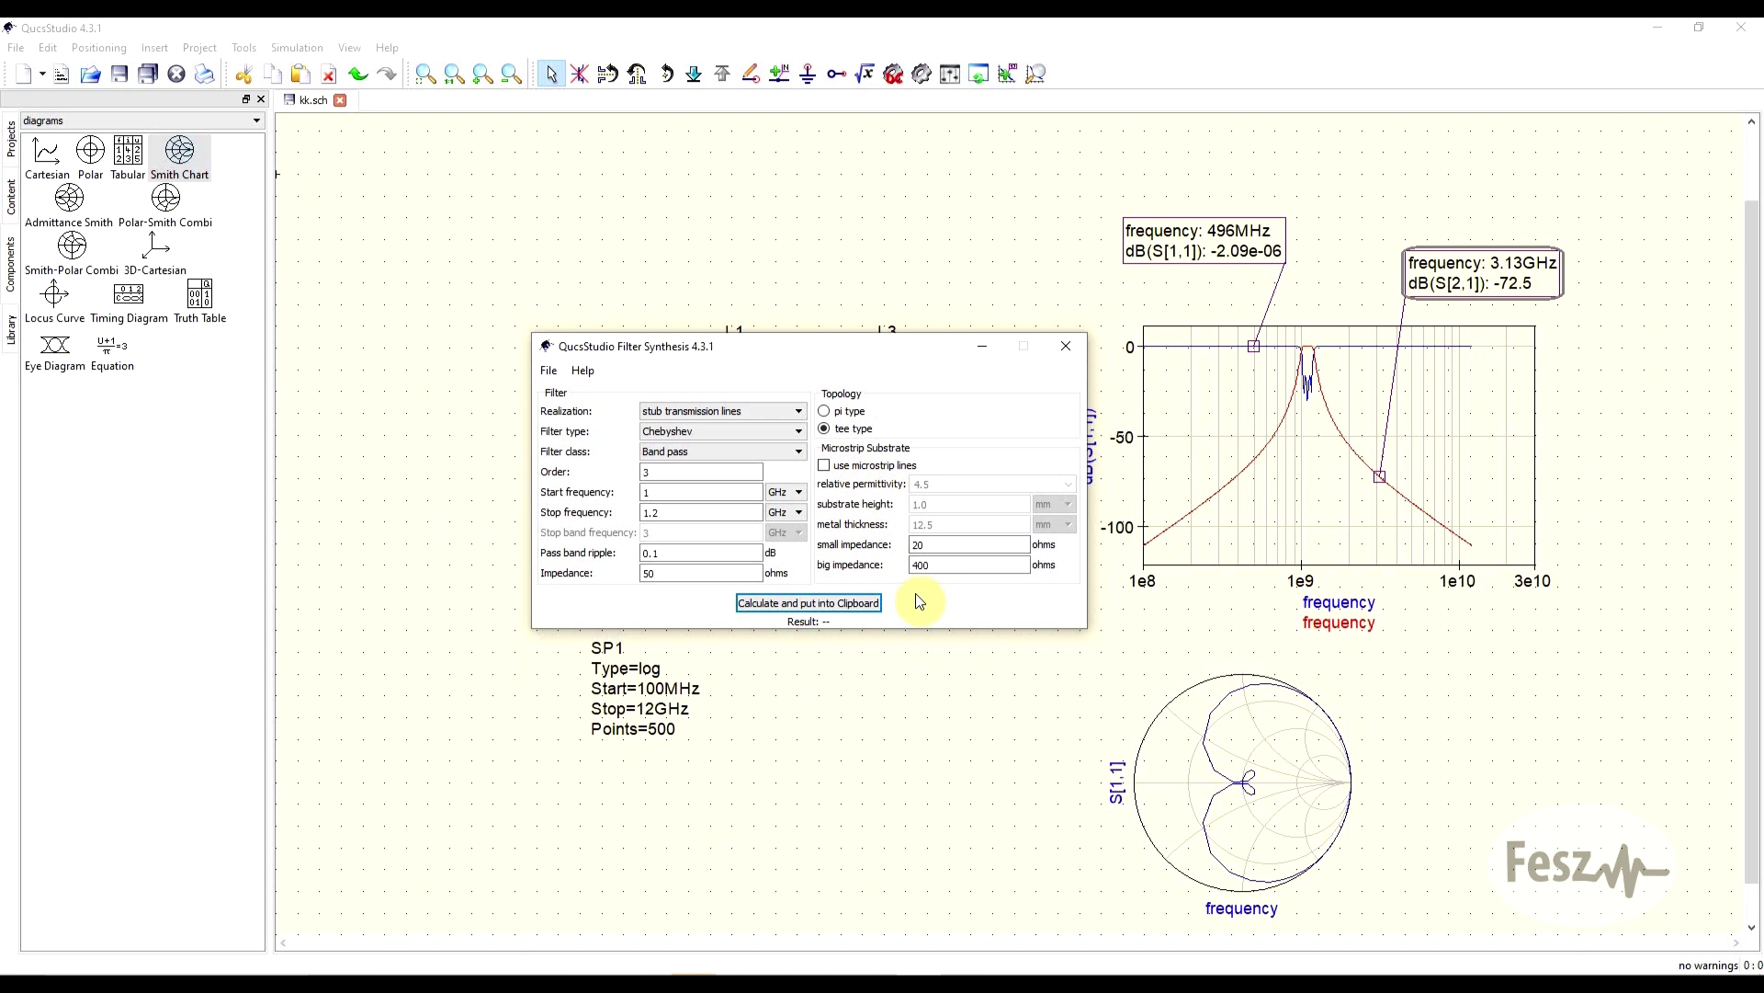
key("space")
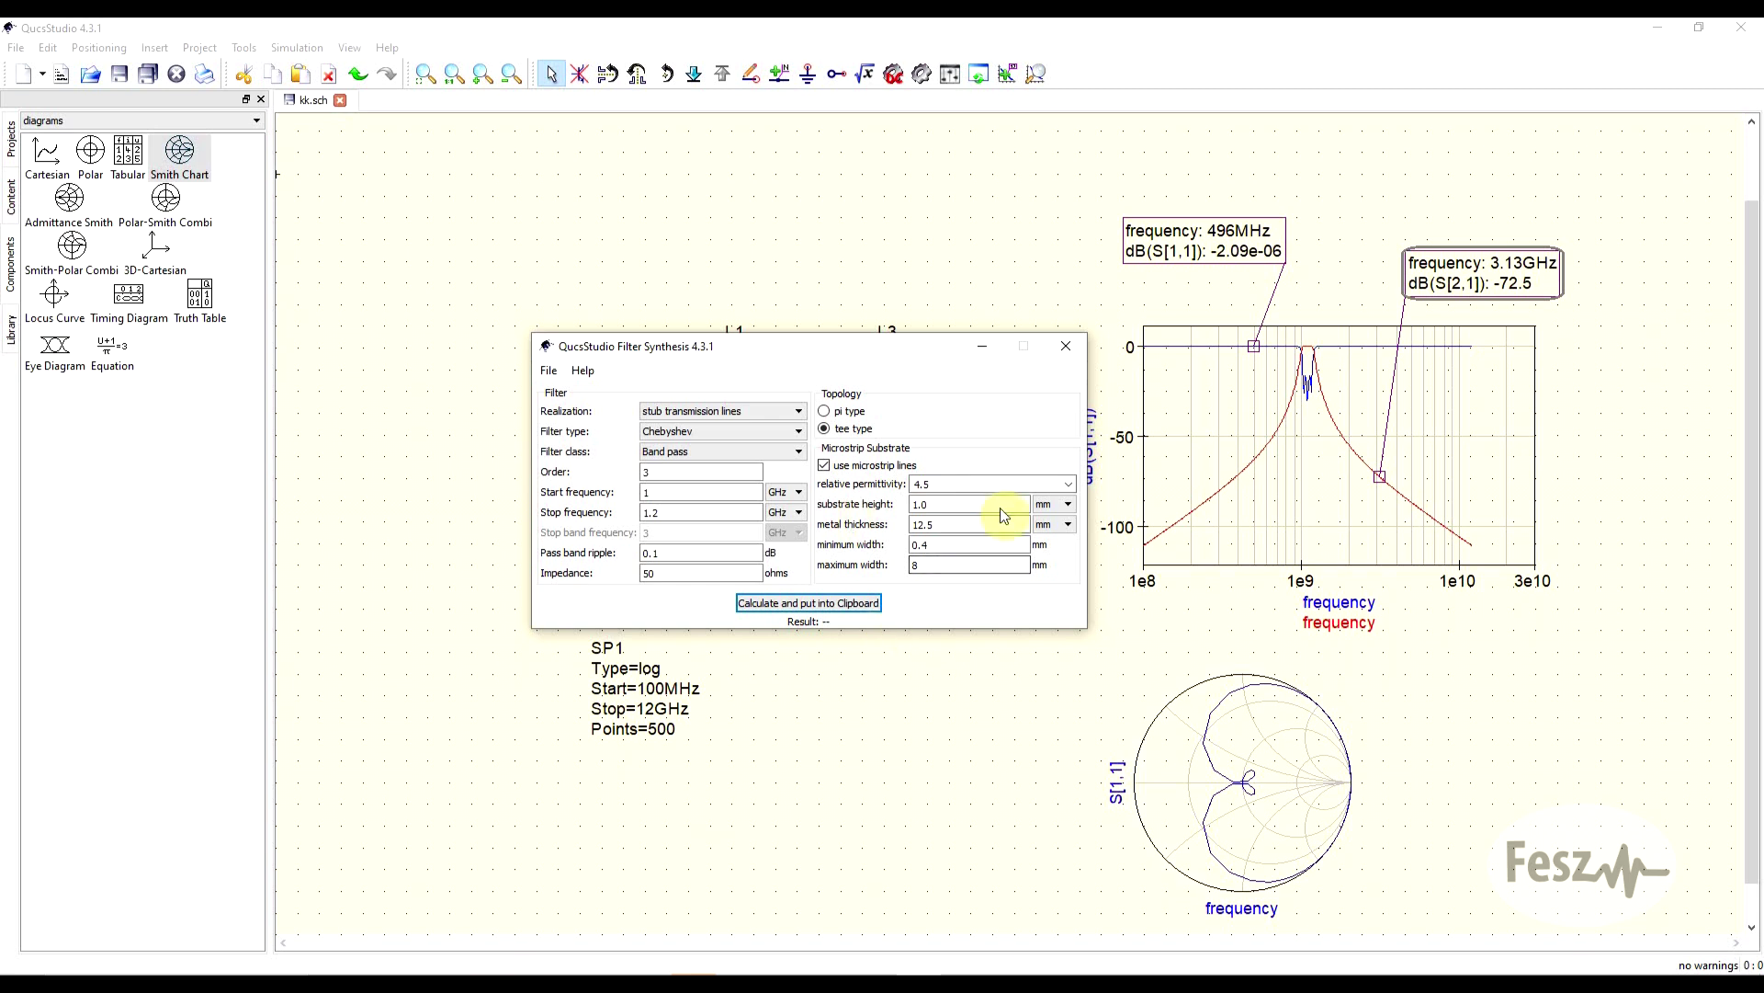
left_click(838, 605)
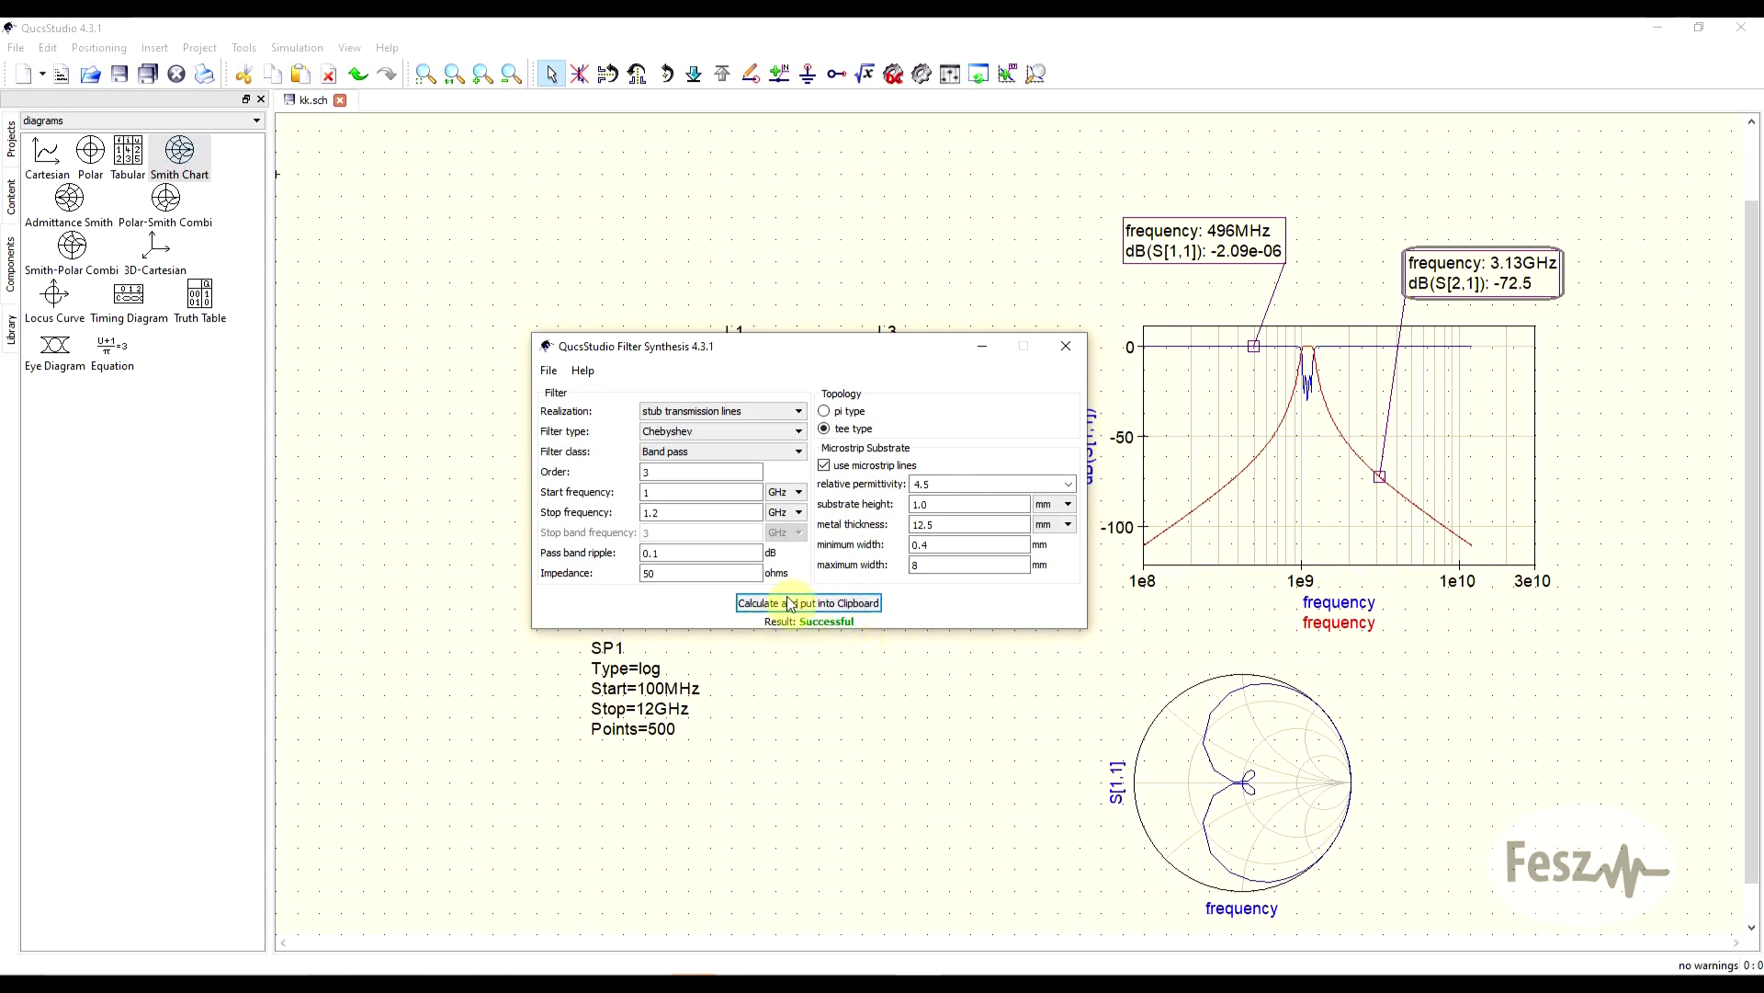
Delete the Smith chart and paste the synthesized microstrip stub filter below the schematic.
left_click(983, 346)
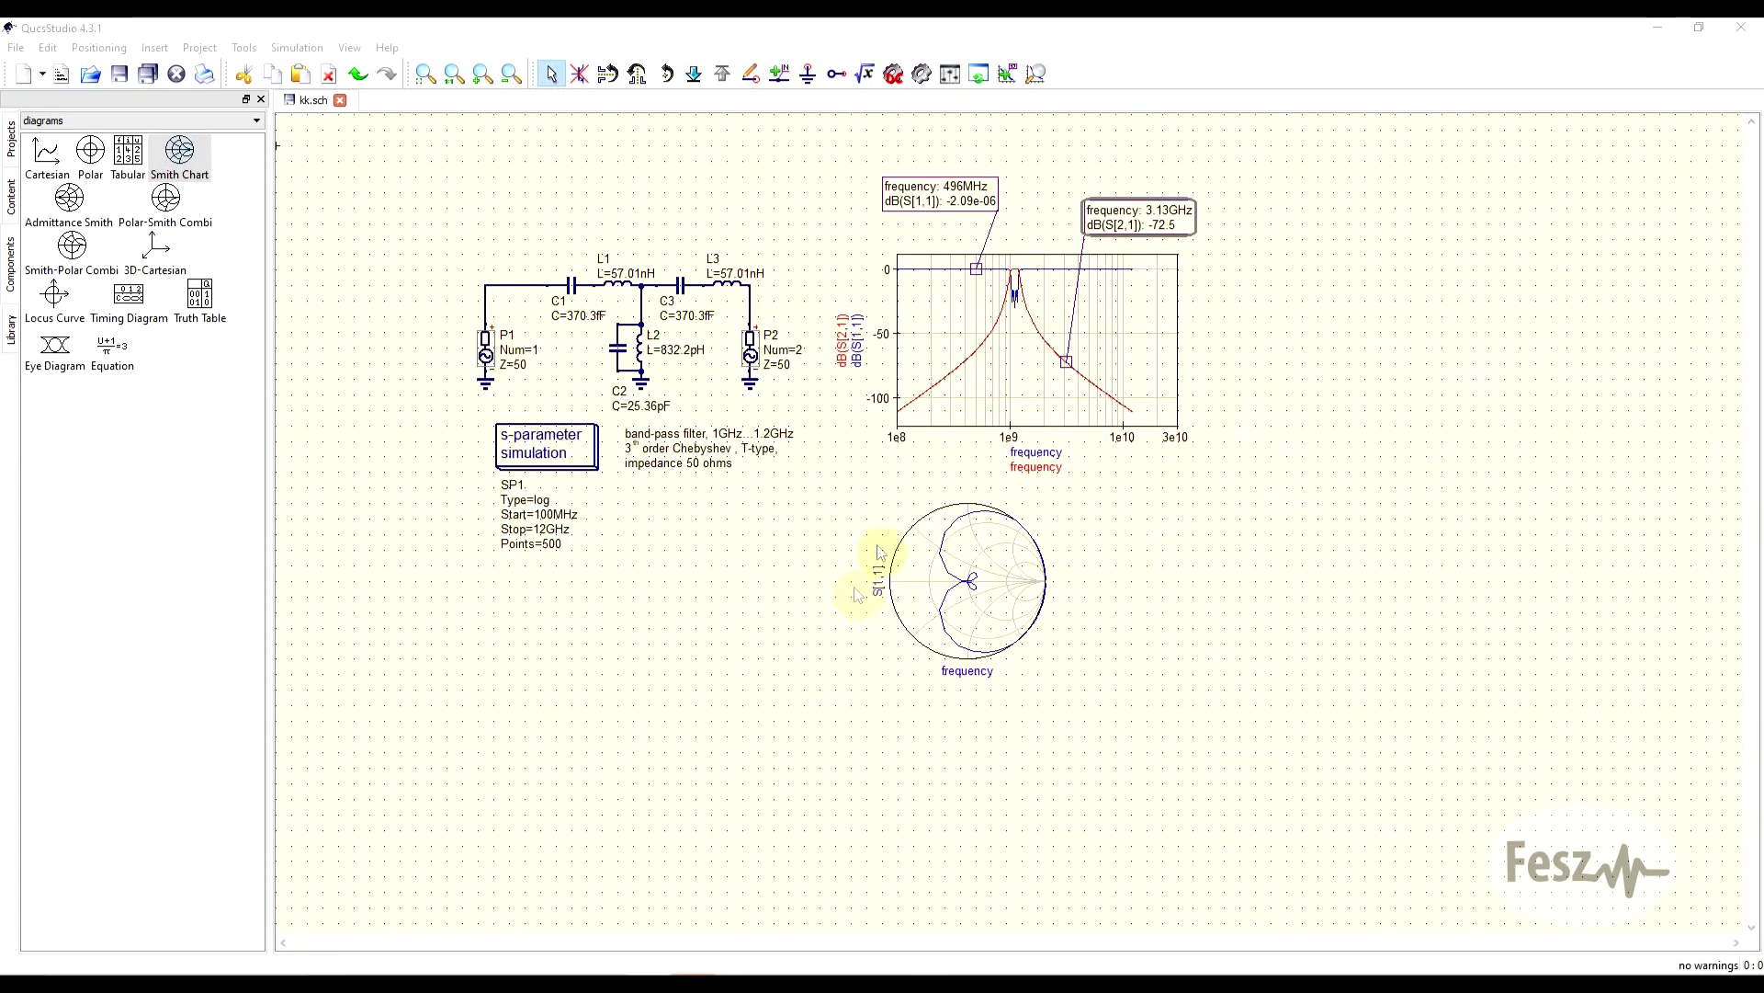
left_click(956, 596)
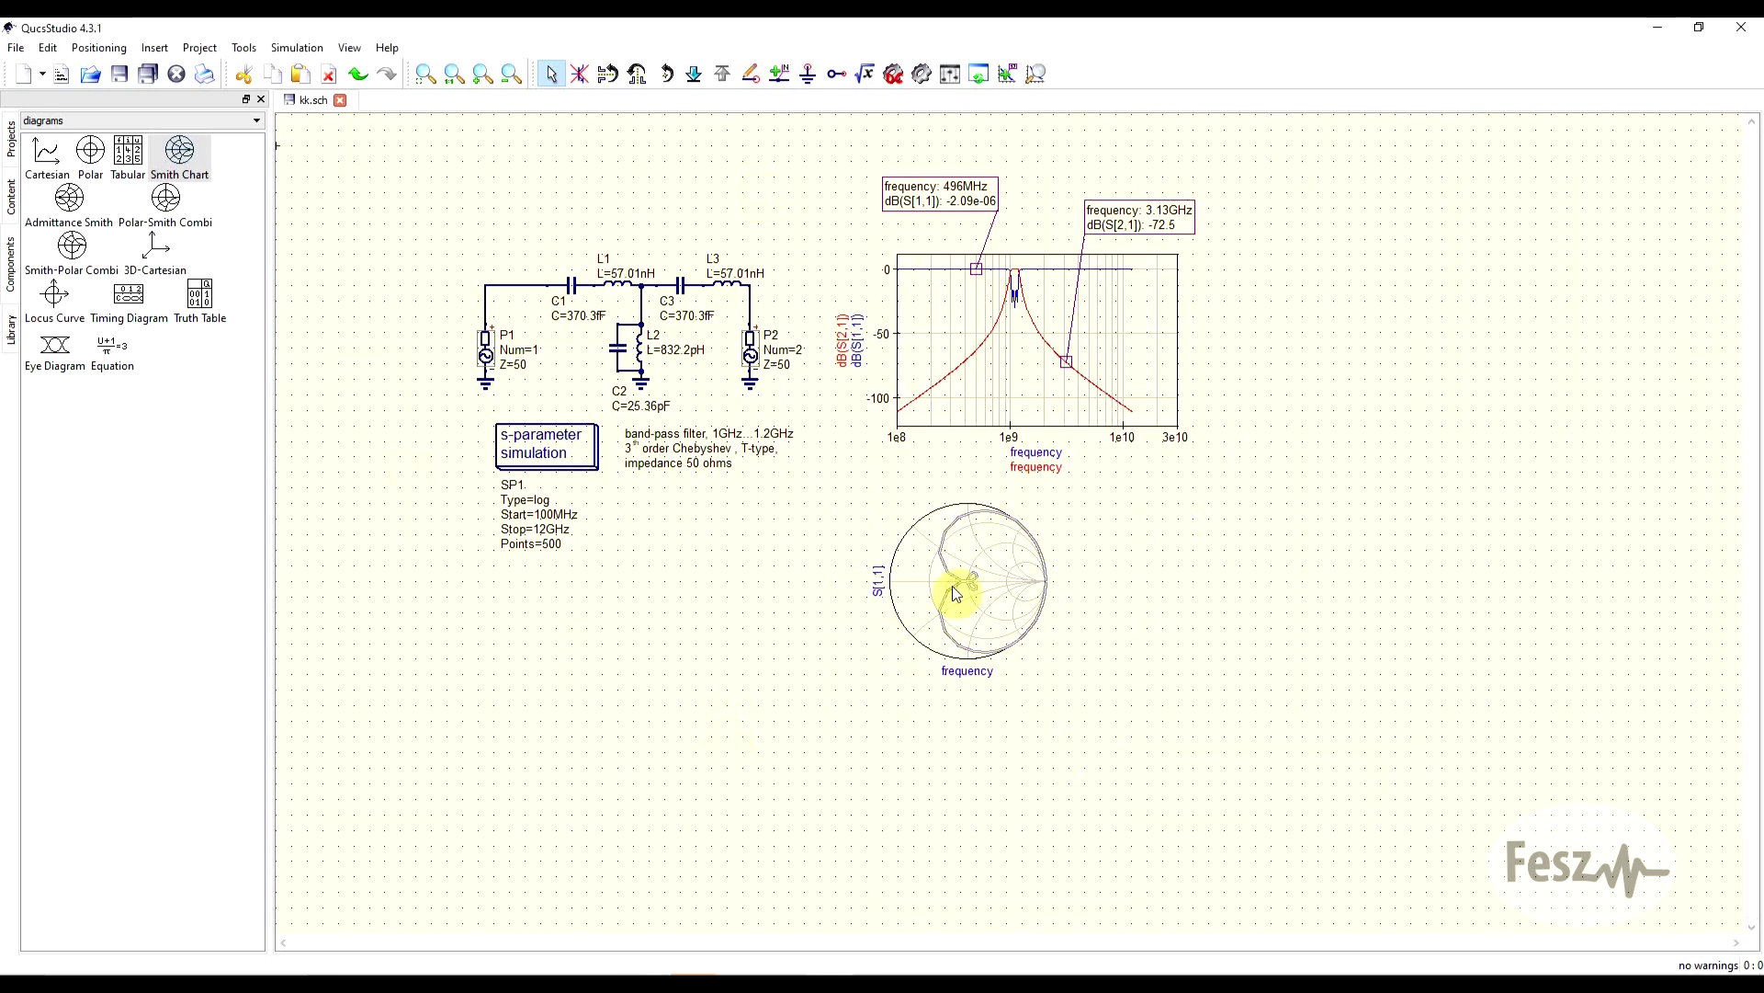
key("Delete")
key("ctrl+v")
left_click(752, 691)
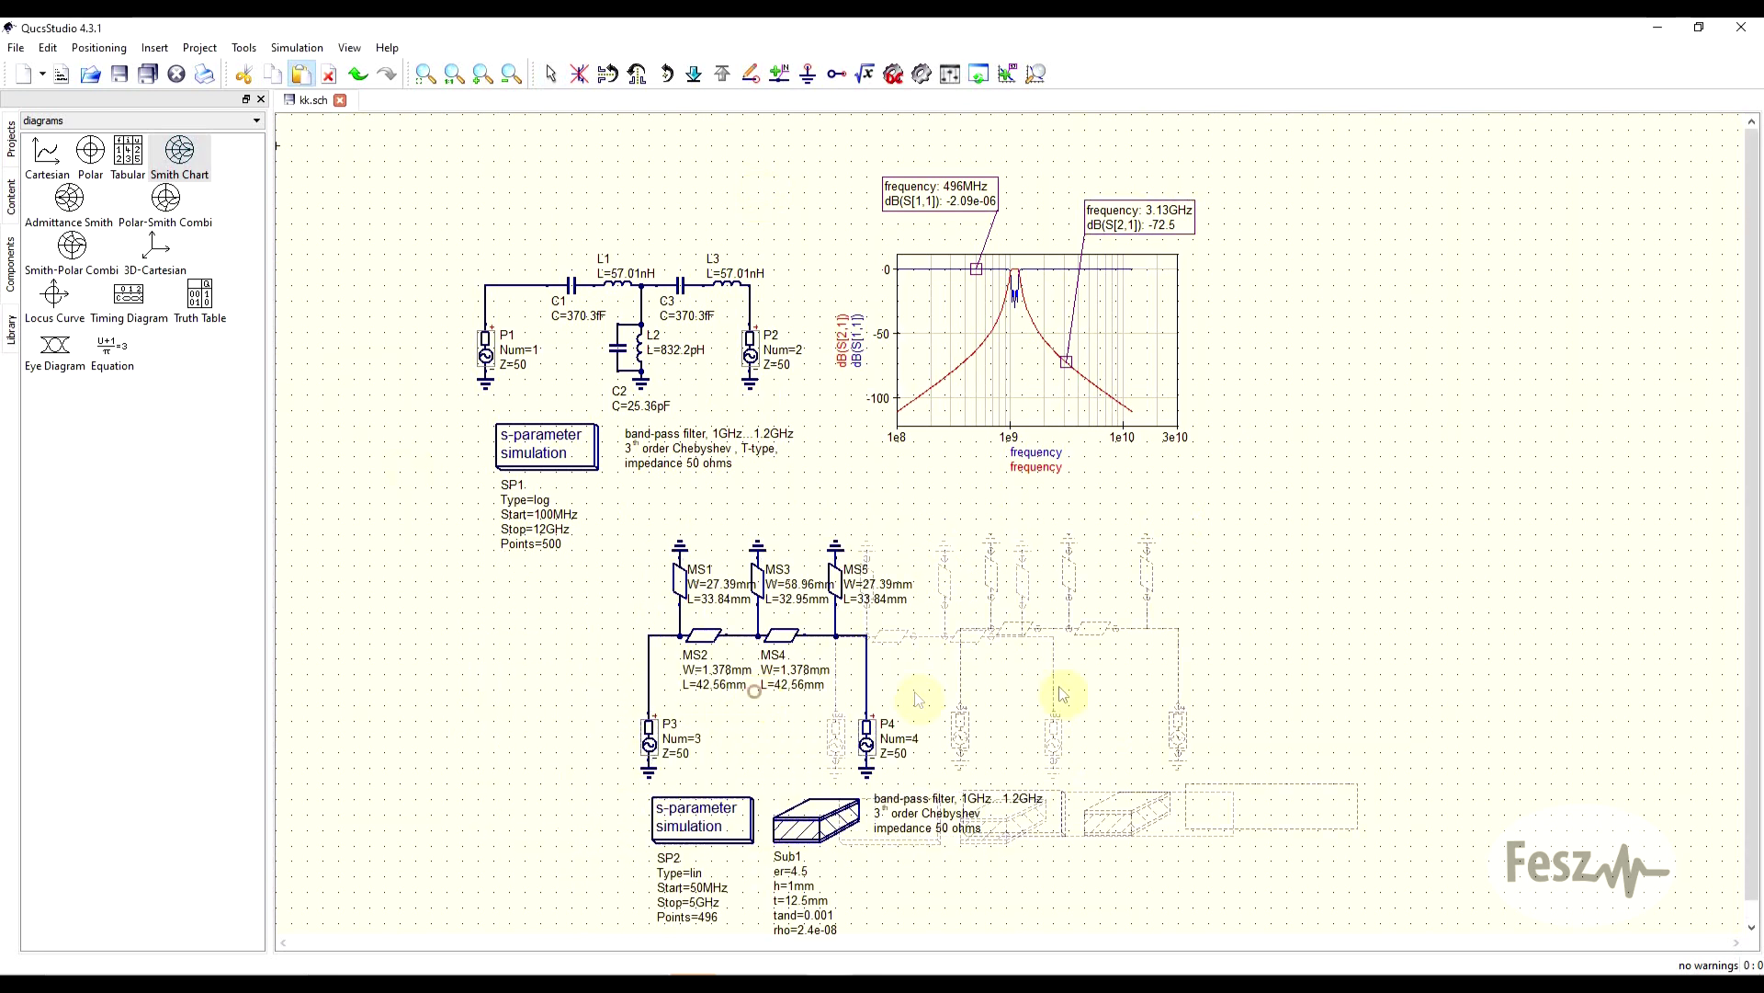
key("Escape")
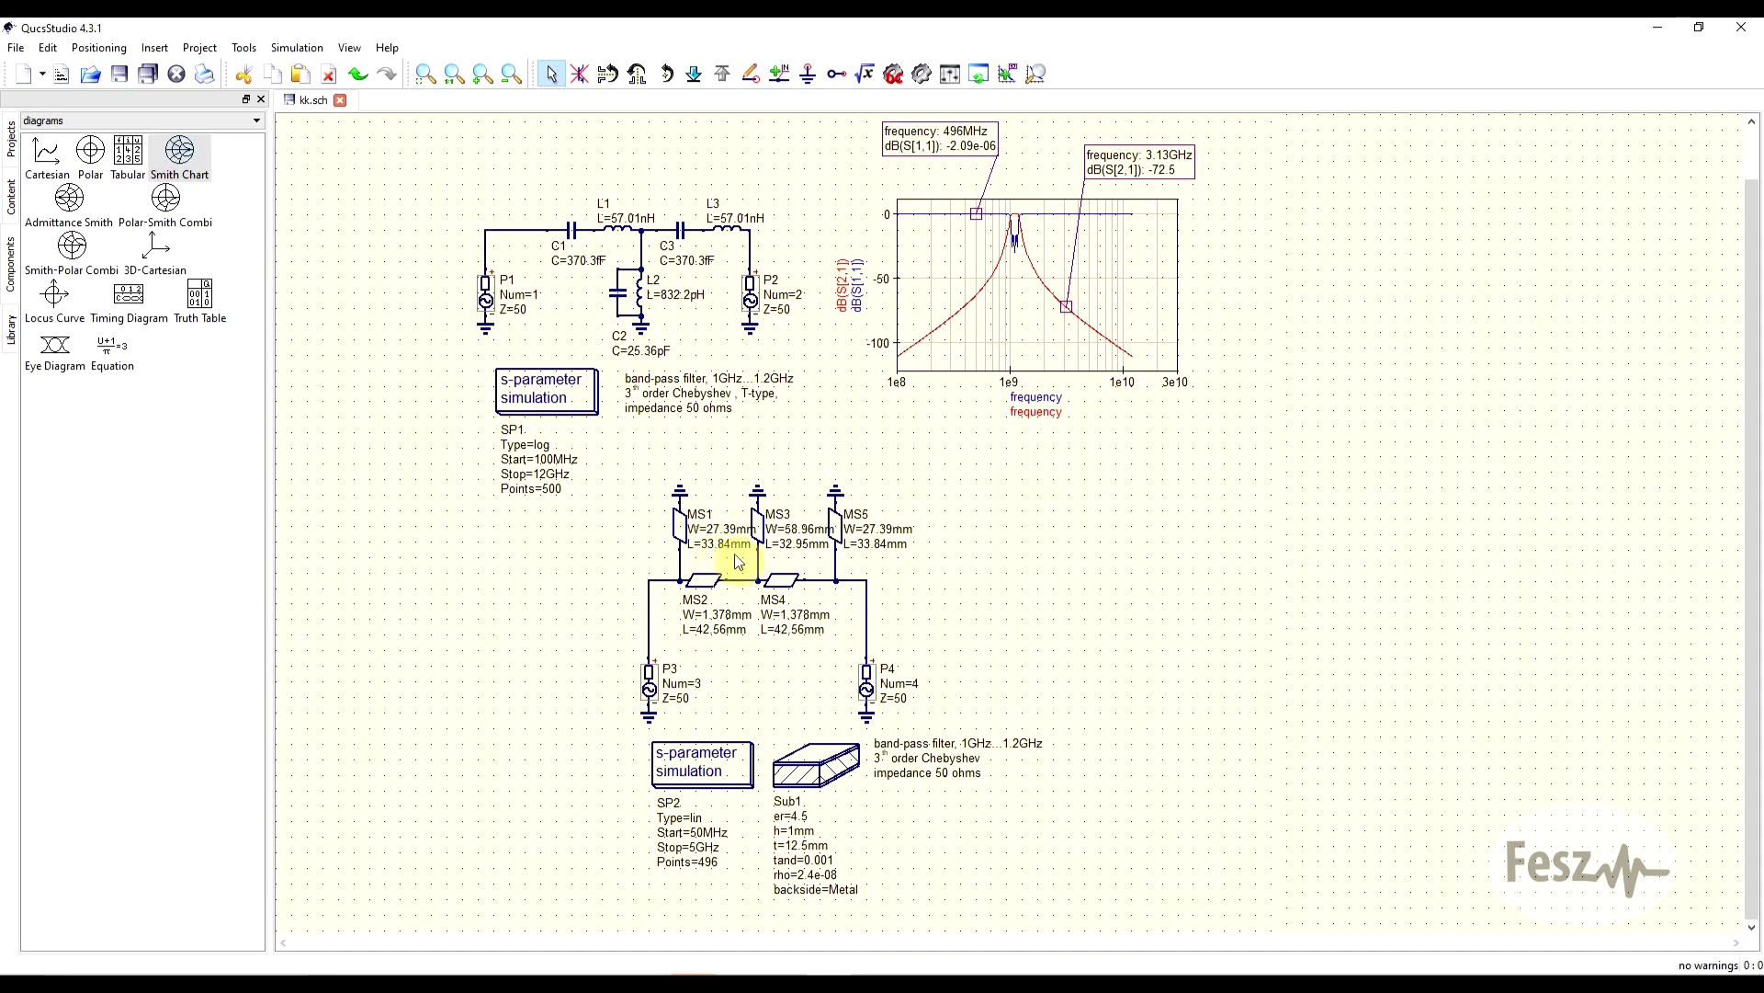
Inspect microstrip line MS1's properties and move substrate Sub1 to the filter's left.
double_click(682, 535)
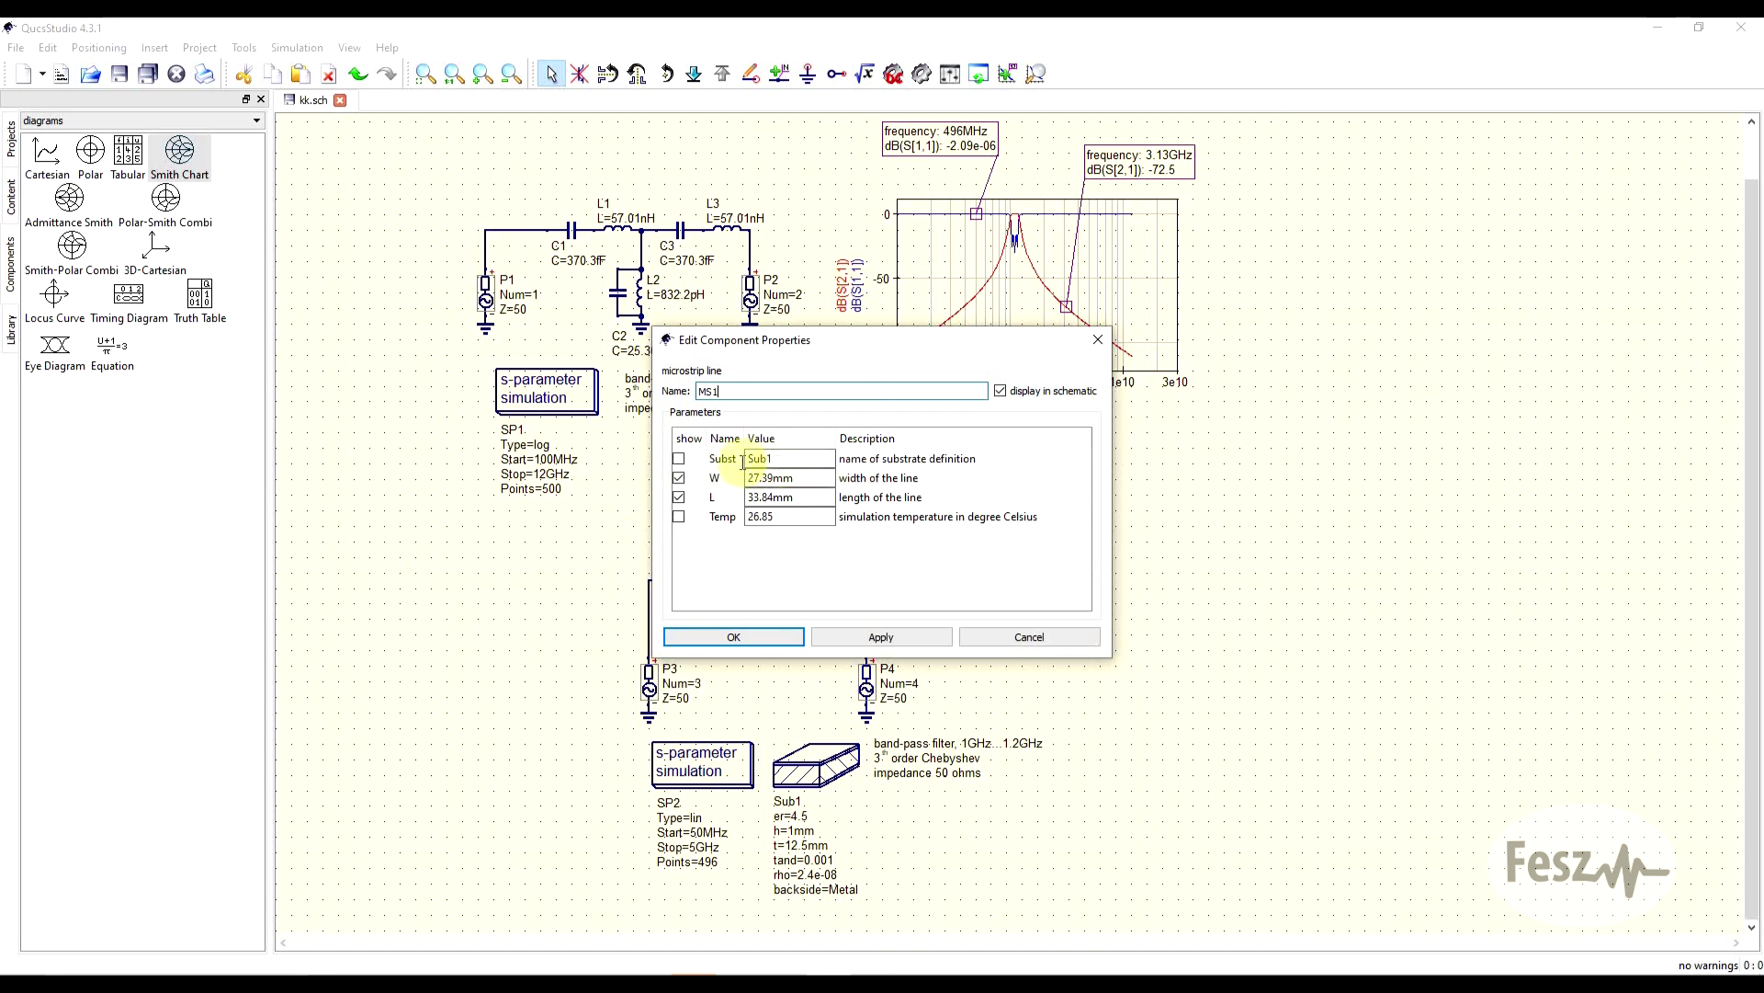
left_click(1098, 339)
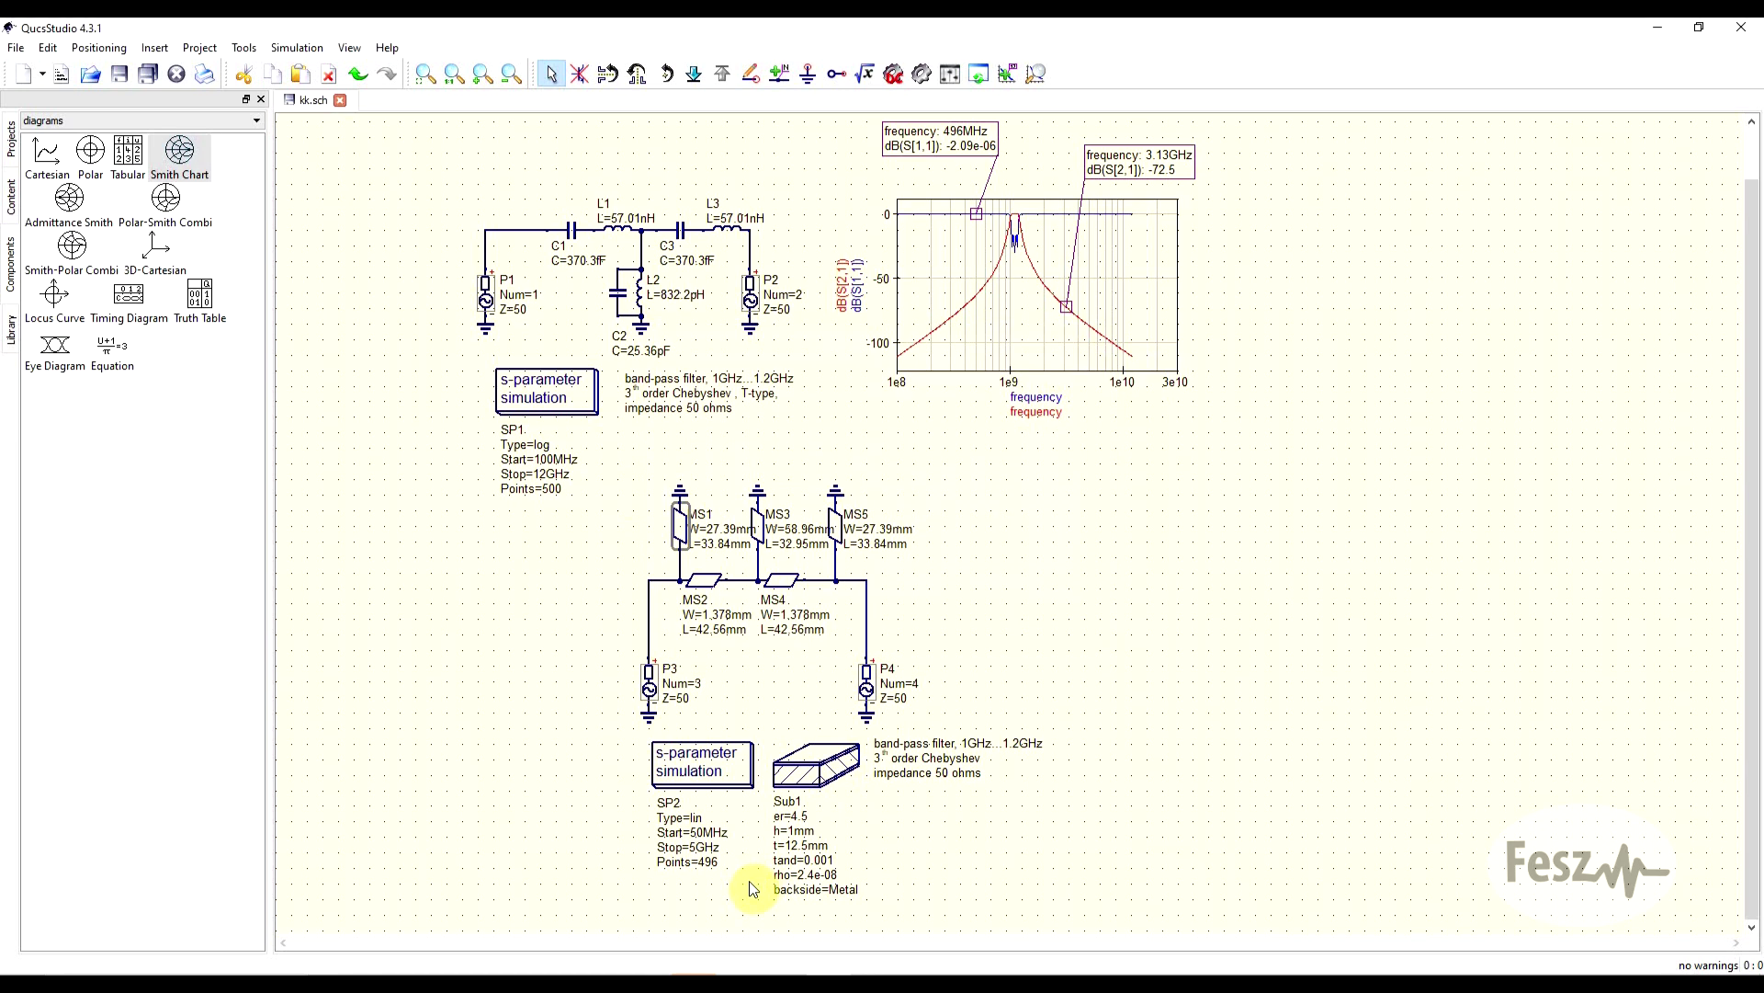
left_click_drag(820, 759, 501, 629)
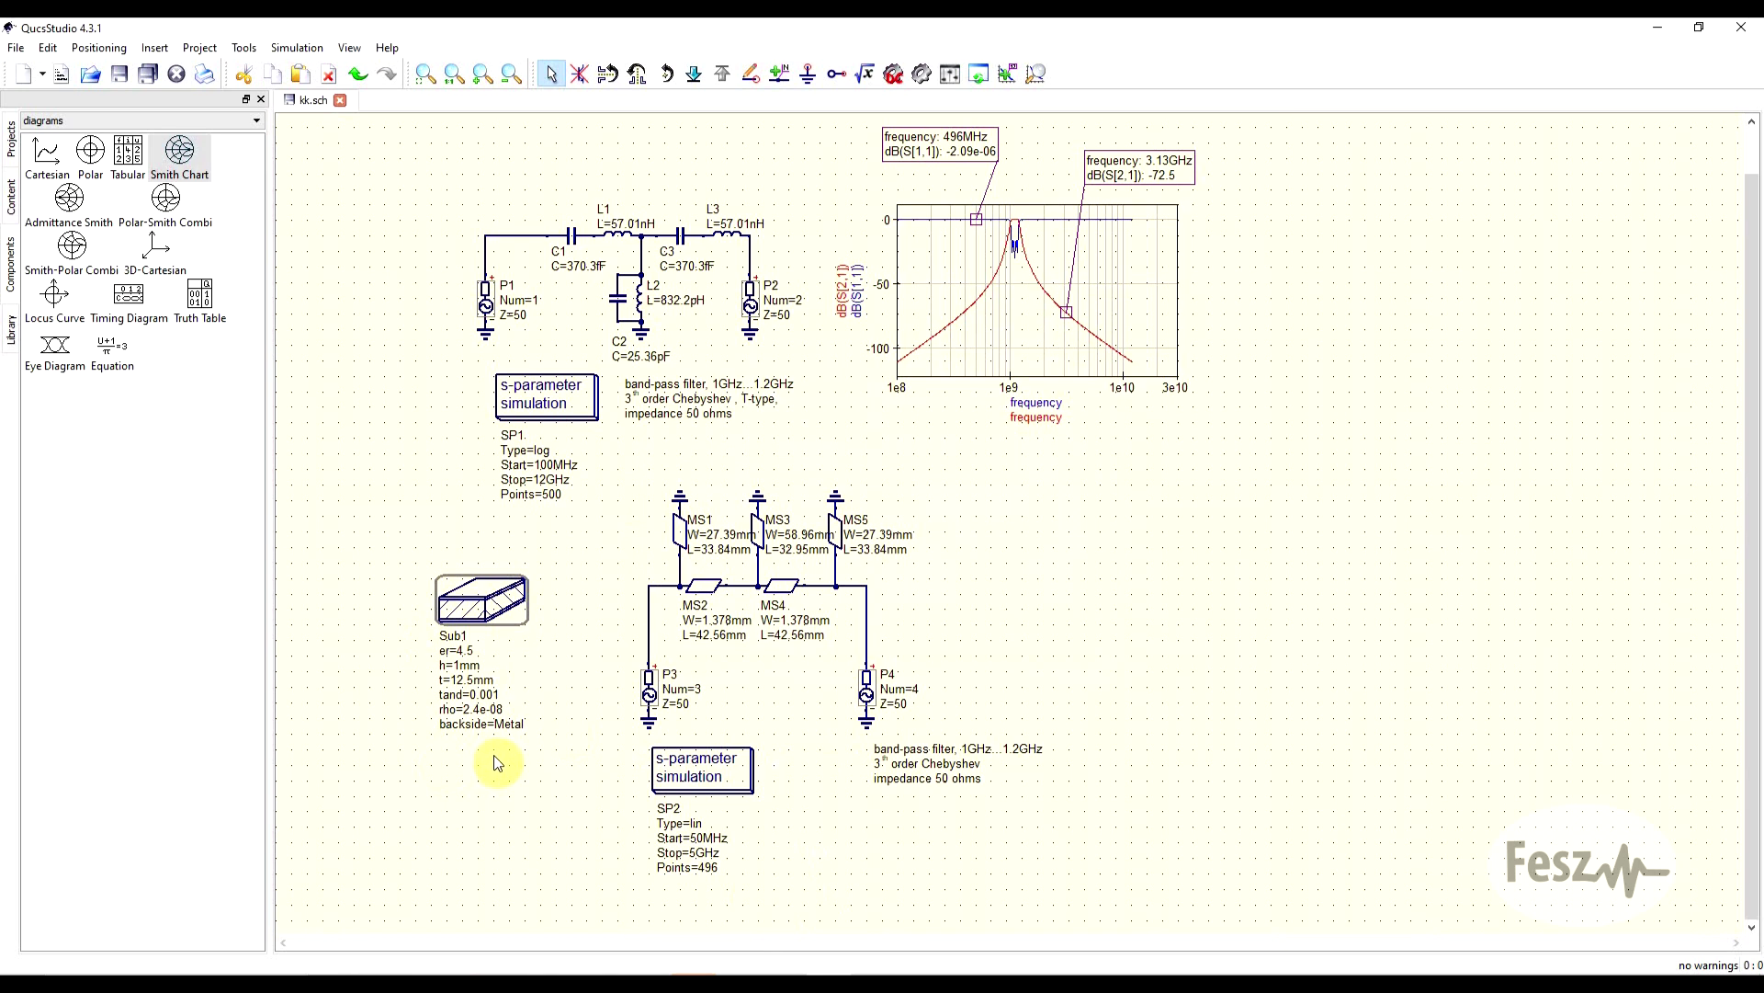
double_click(487, 602)
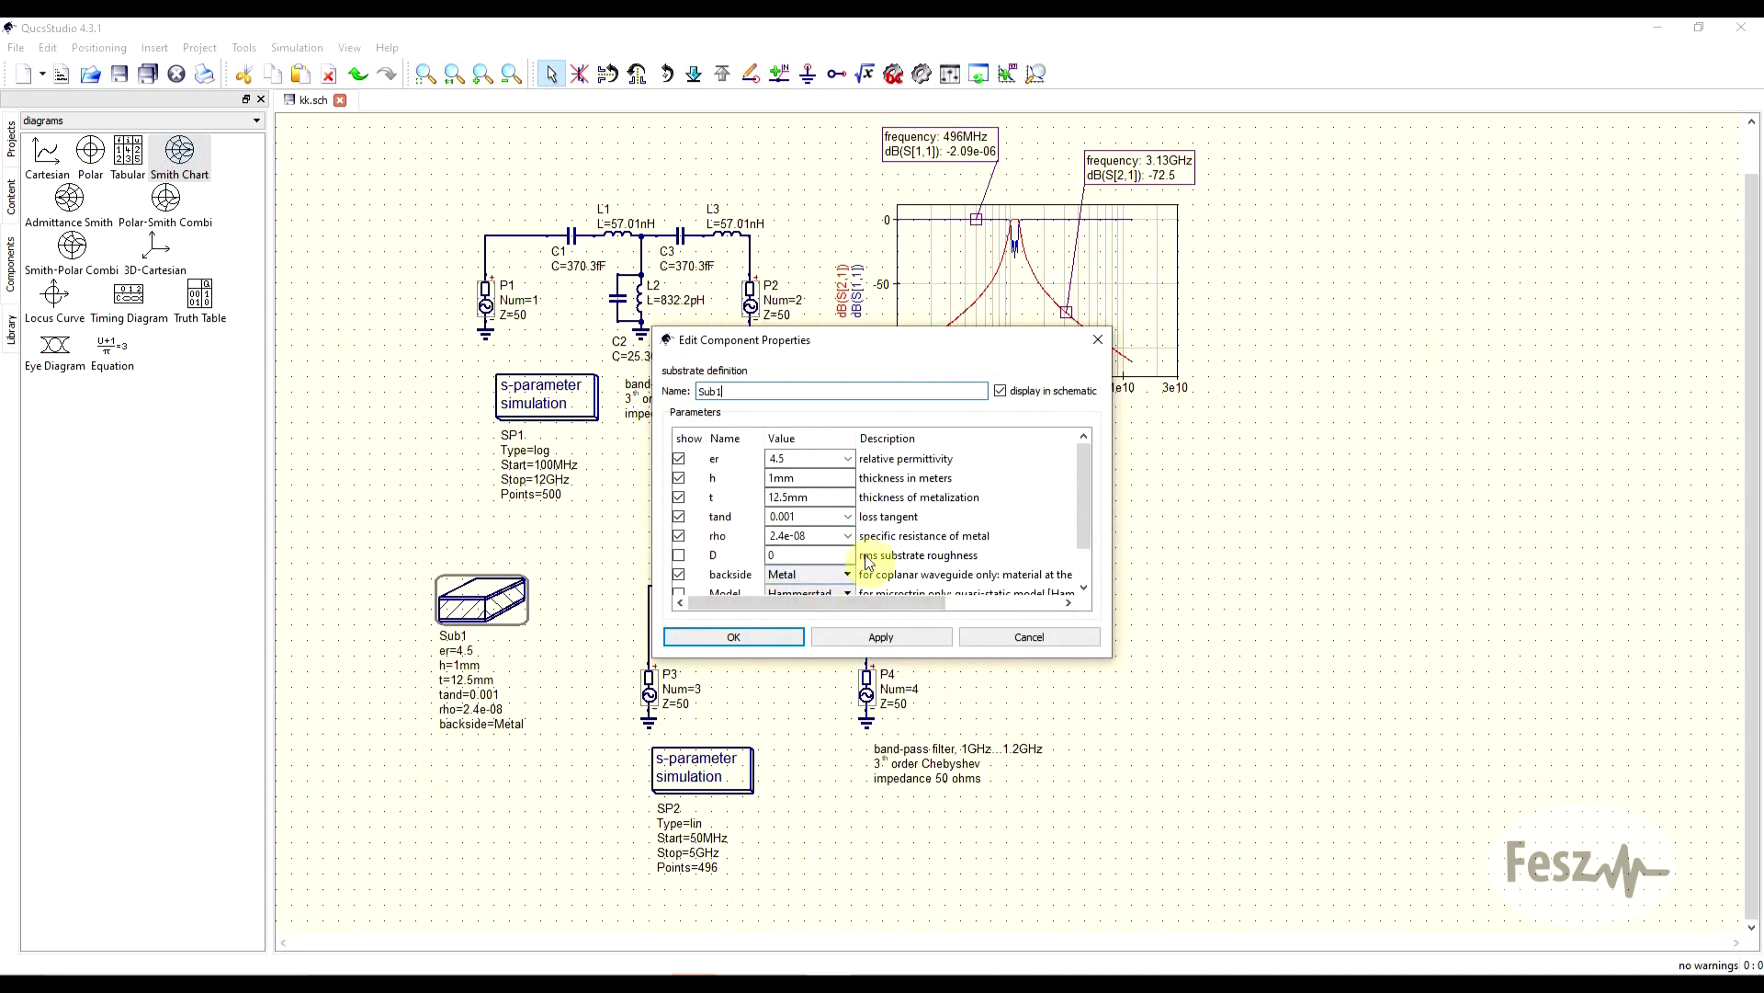
left_click(1097, 339)
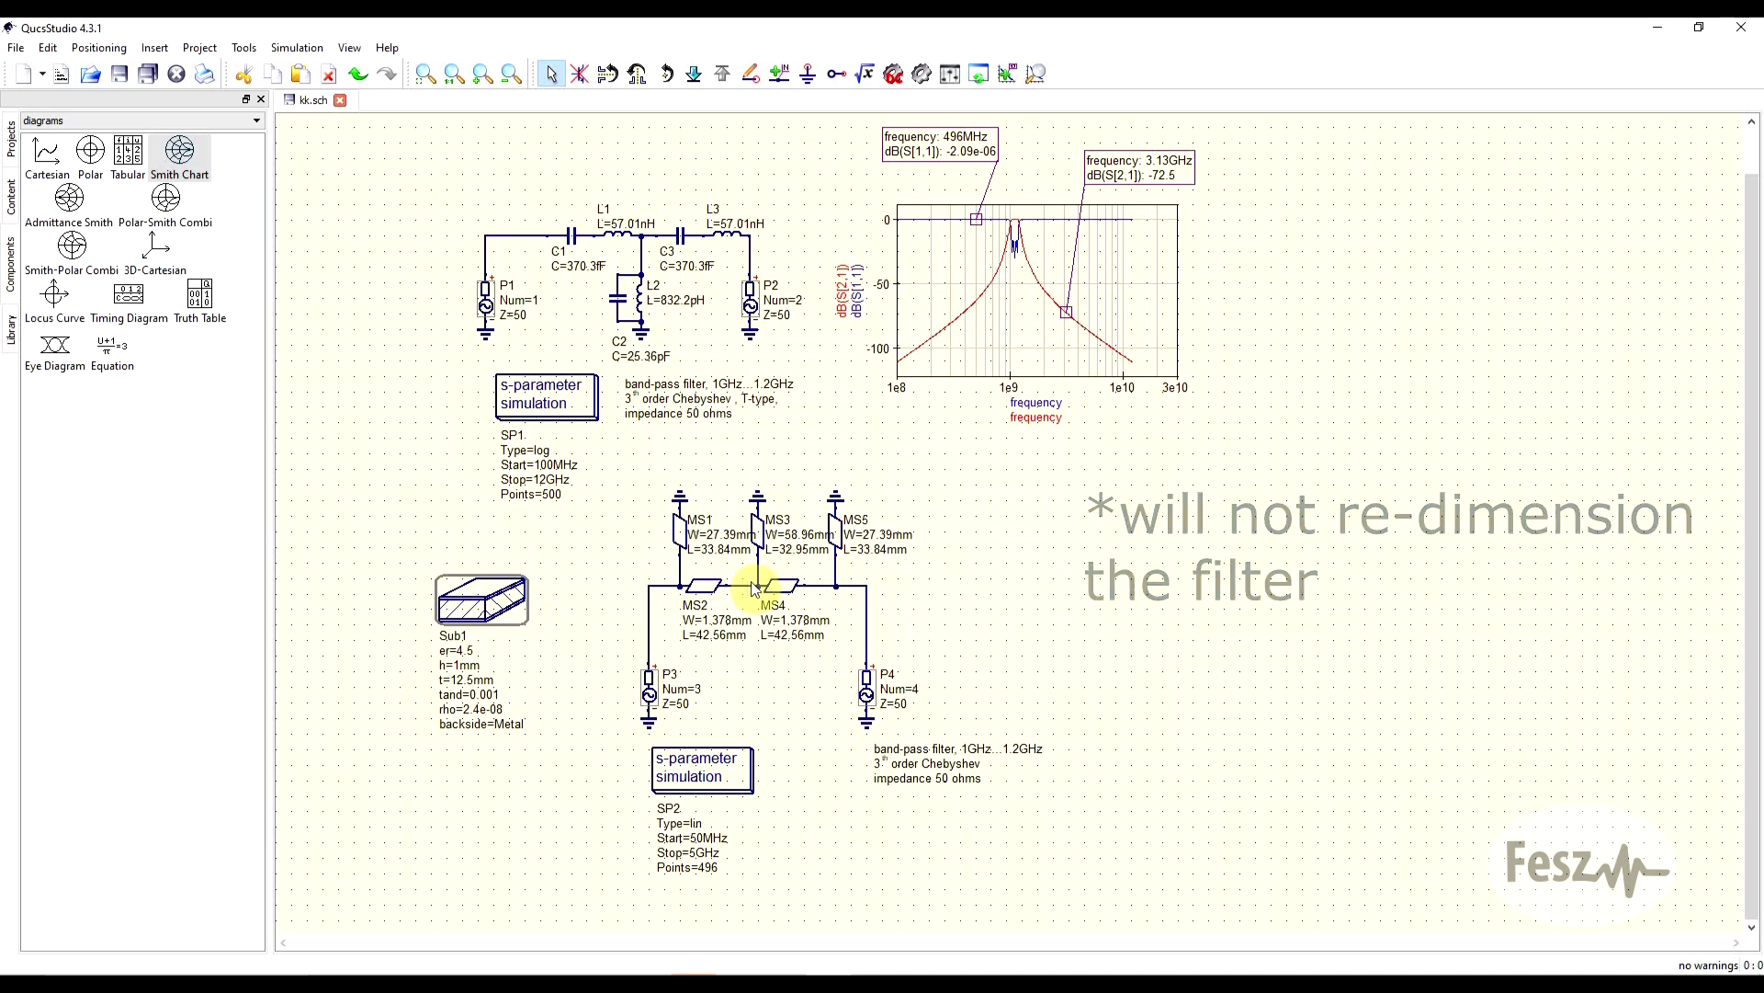
left_click(296, 47)
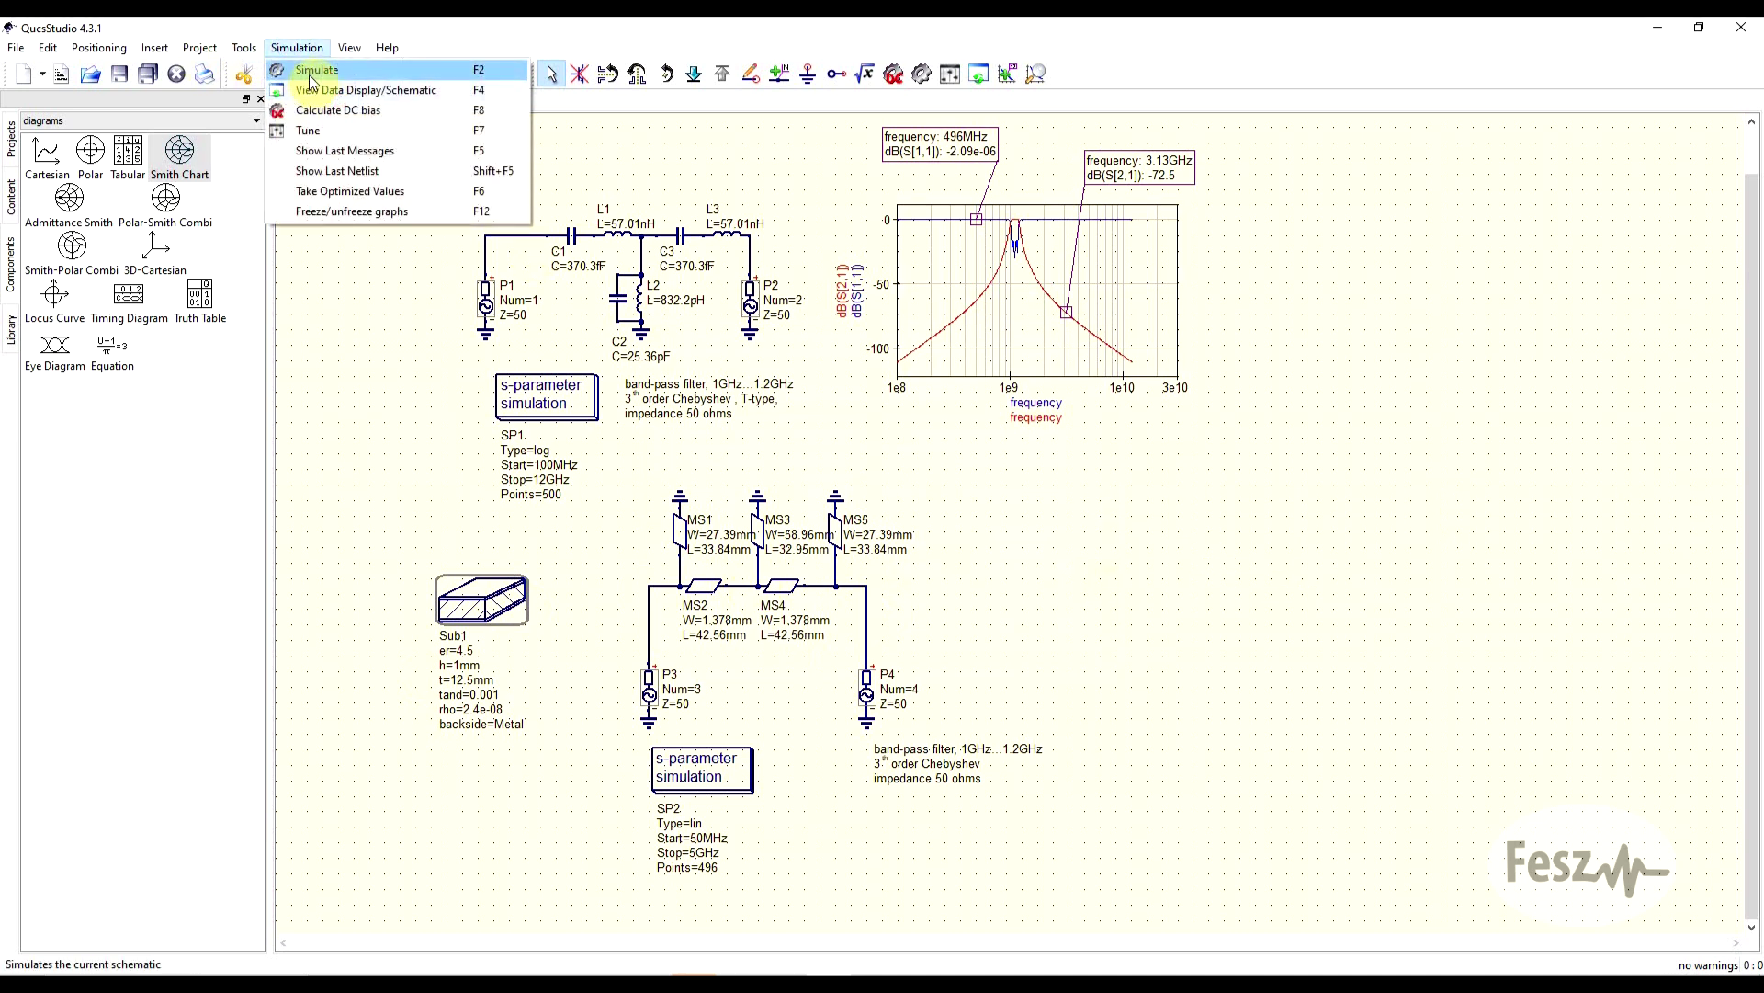
left_click(310, 79)
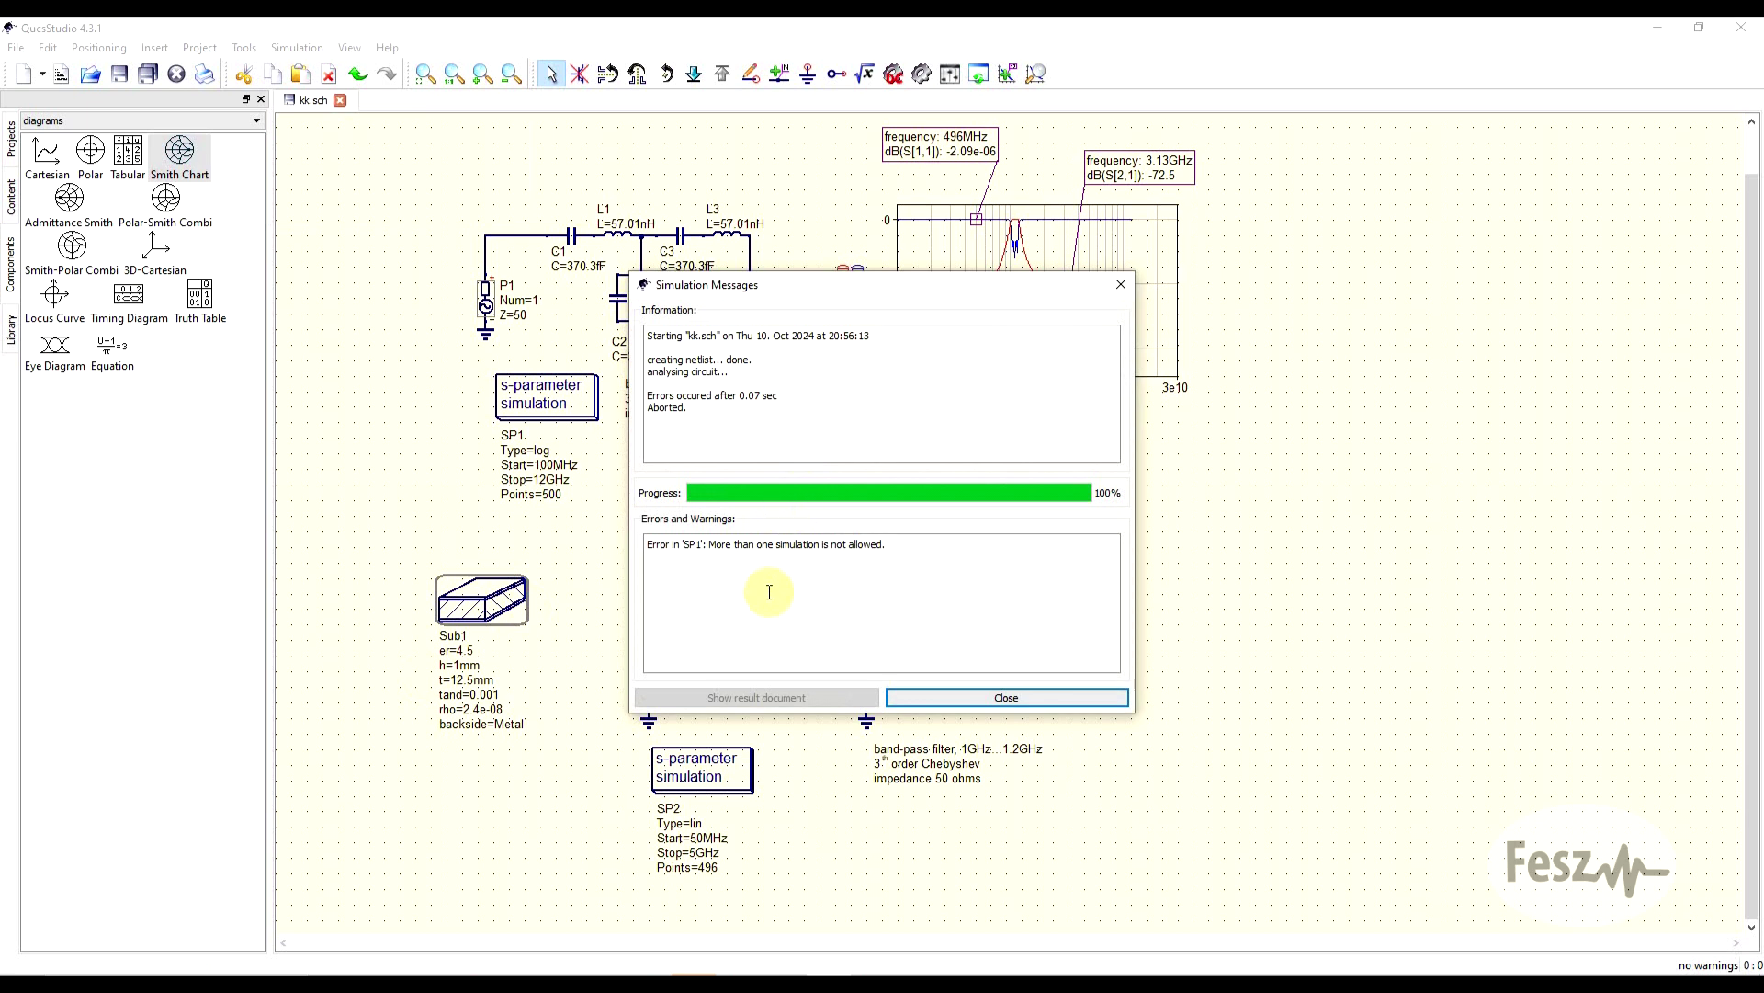
left_click_drag(703, 545, 837, 546)
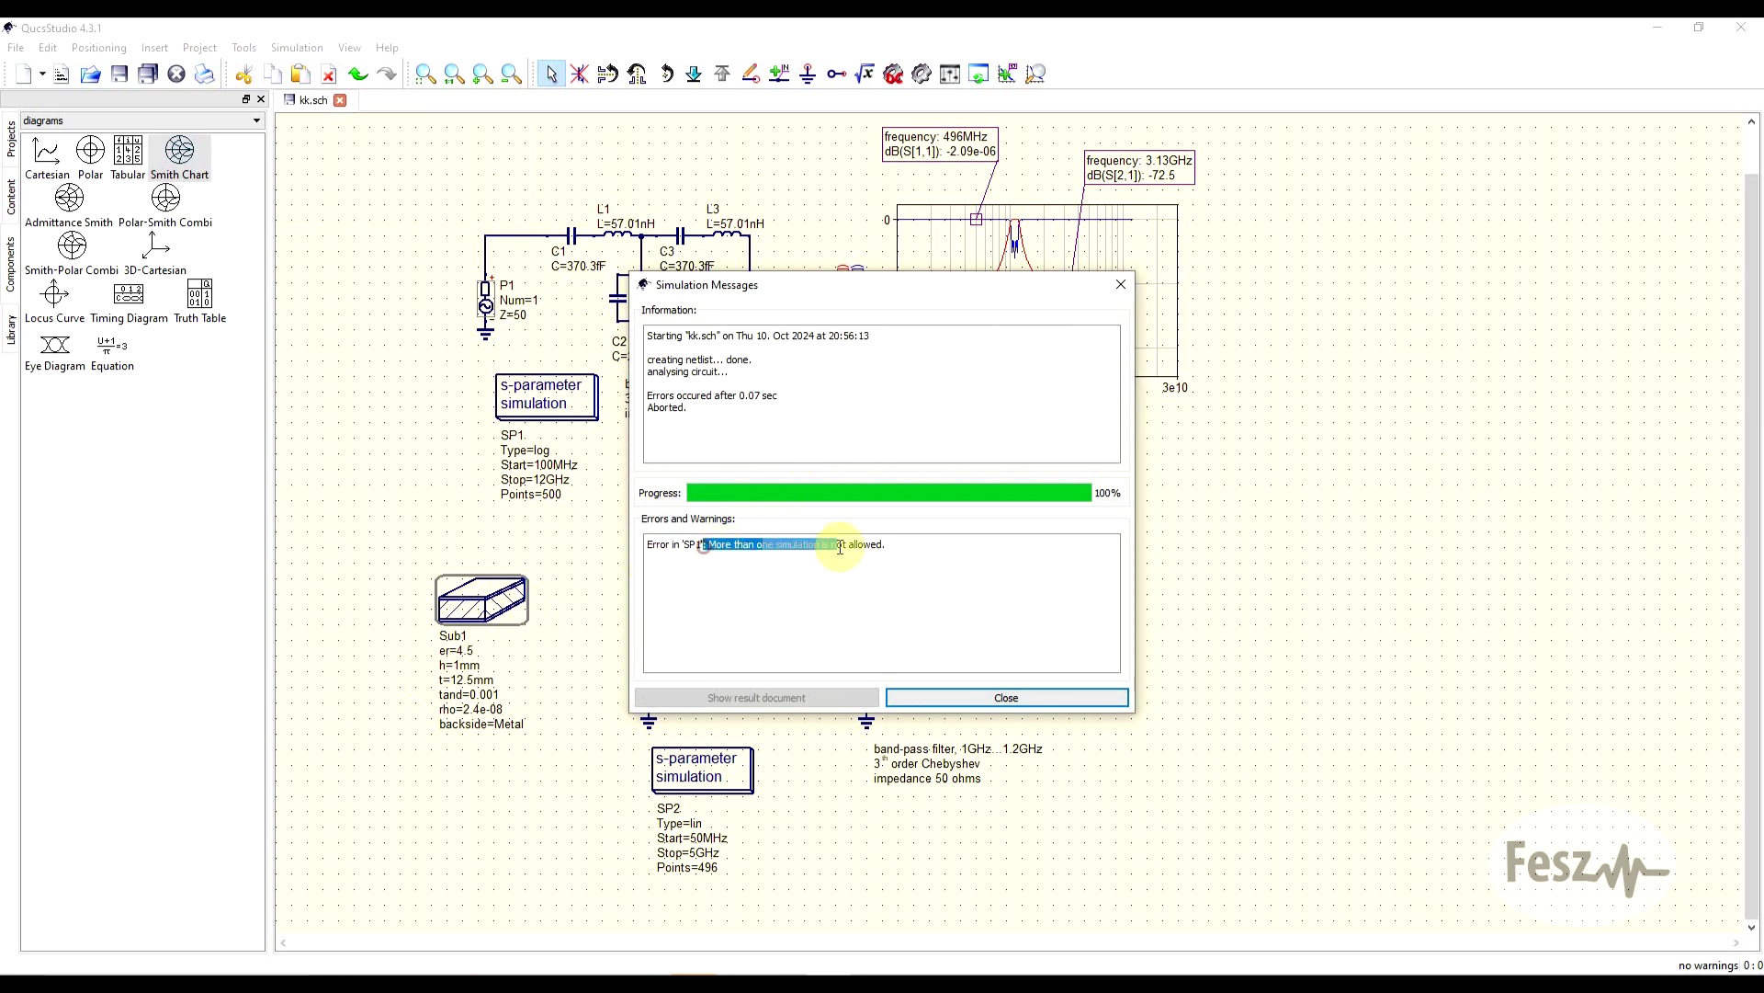
left_click(958, 700)
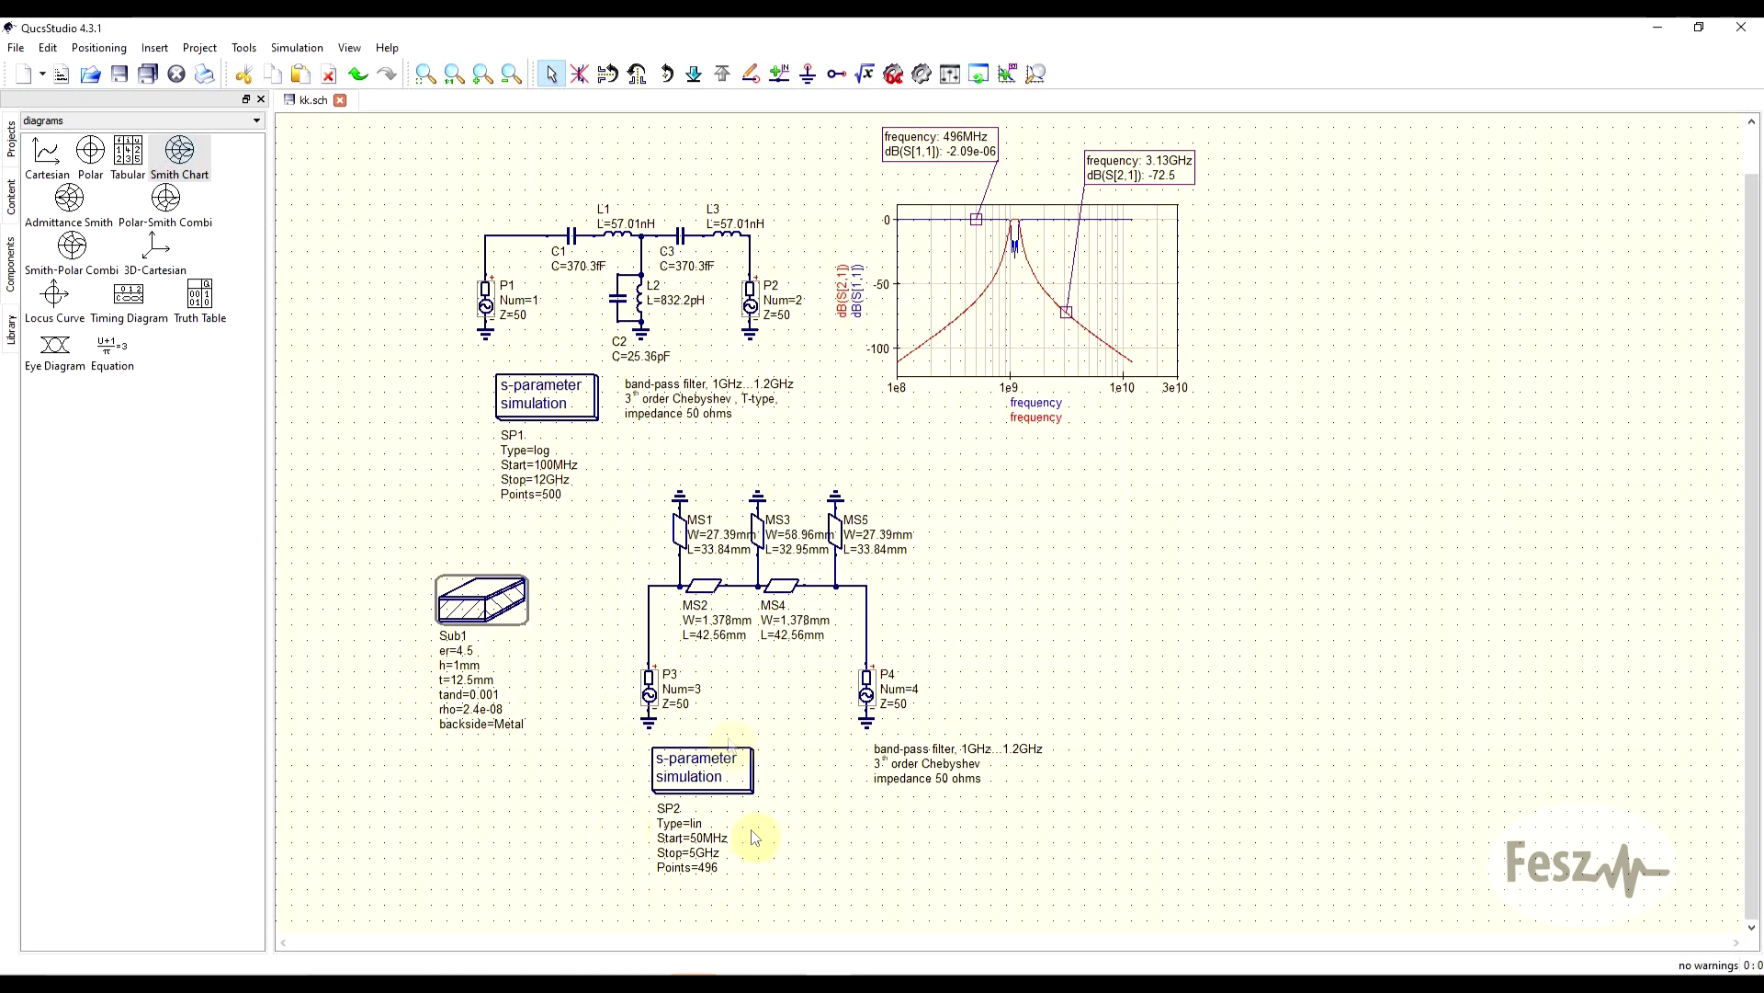
Delete the SP2 S-parameter simulation block from the schematic.
left_click(726, 777)
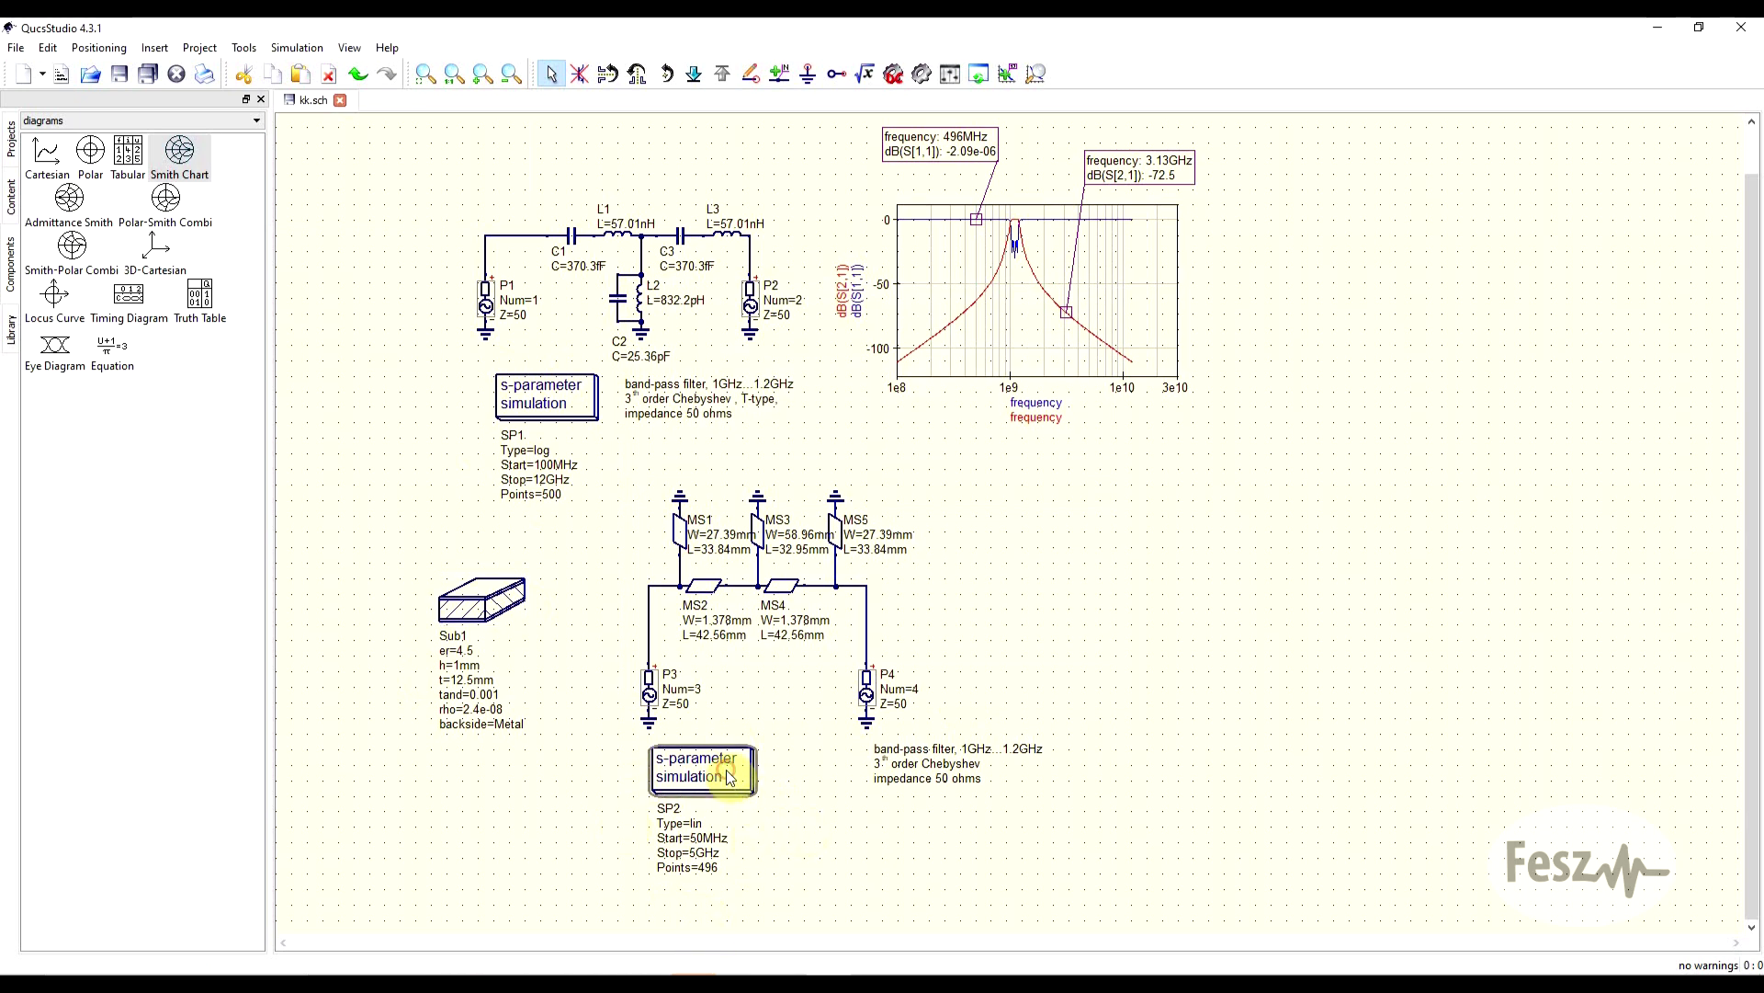
key("Delete")
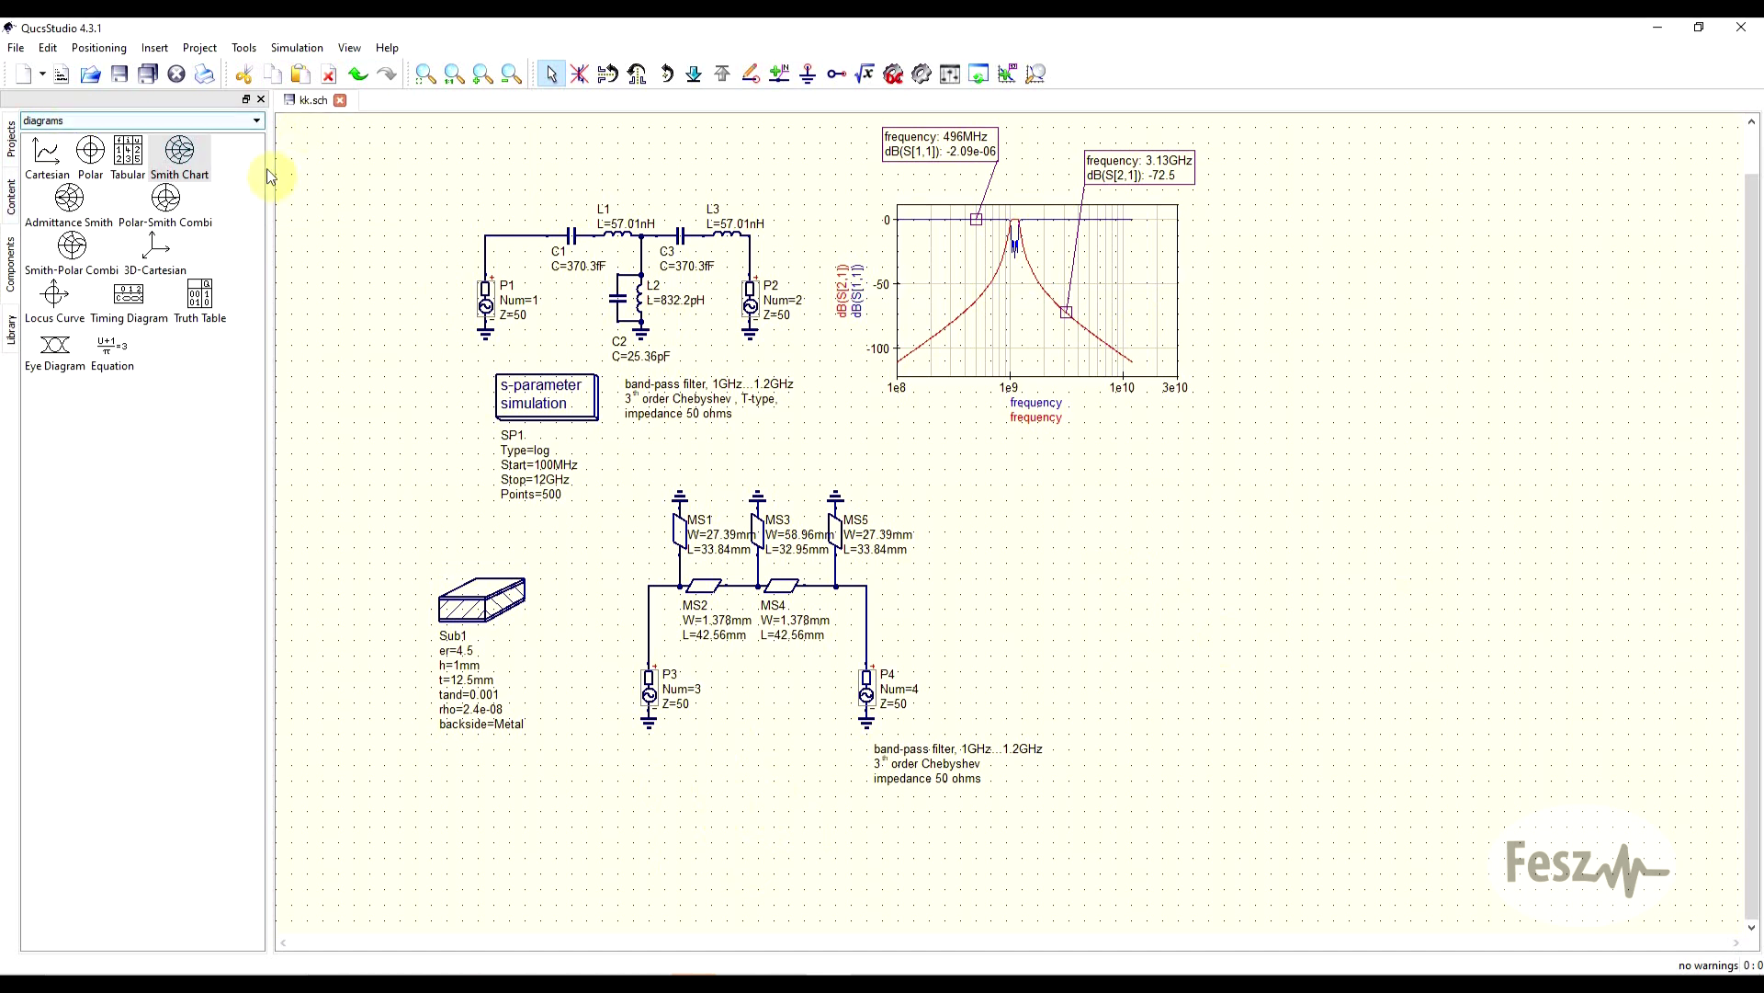
Add a new Cartesian diagram plotting S[3,3] and S[4,3].
left_click(44, 159)
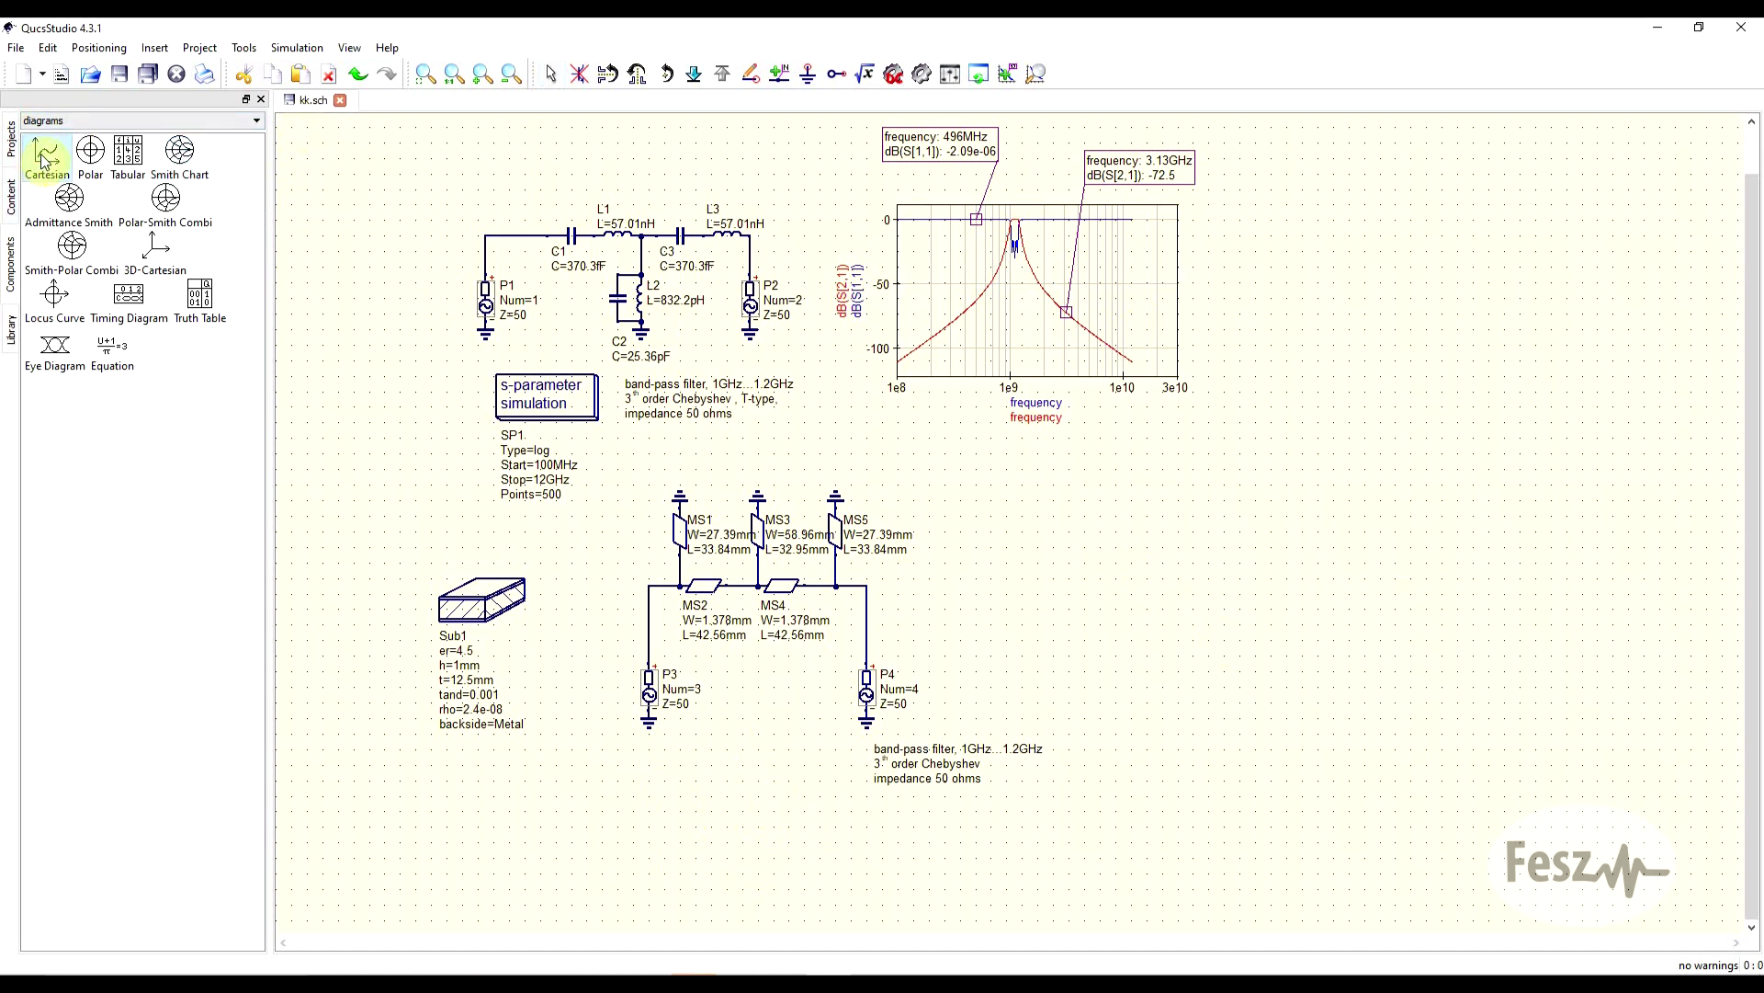
left_click(1143, 670)
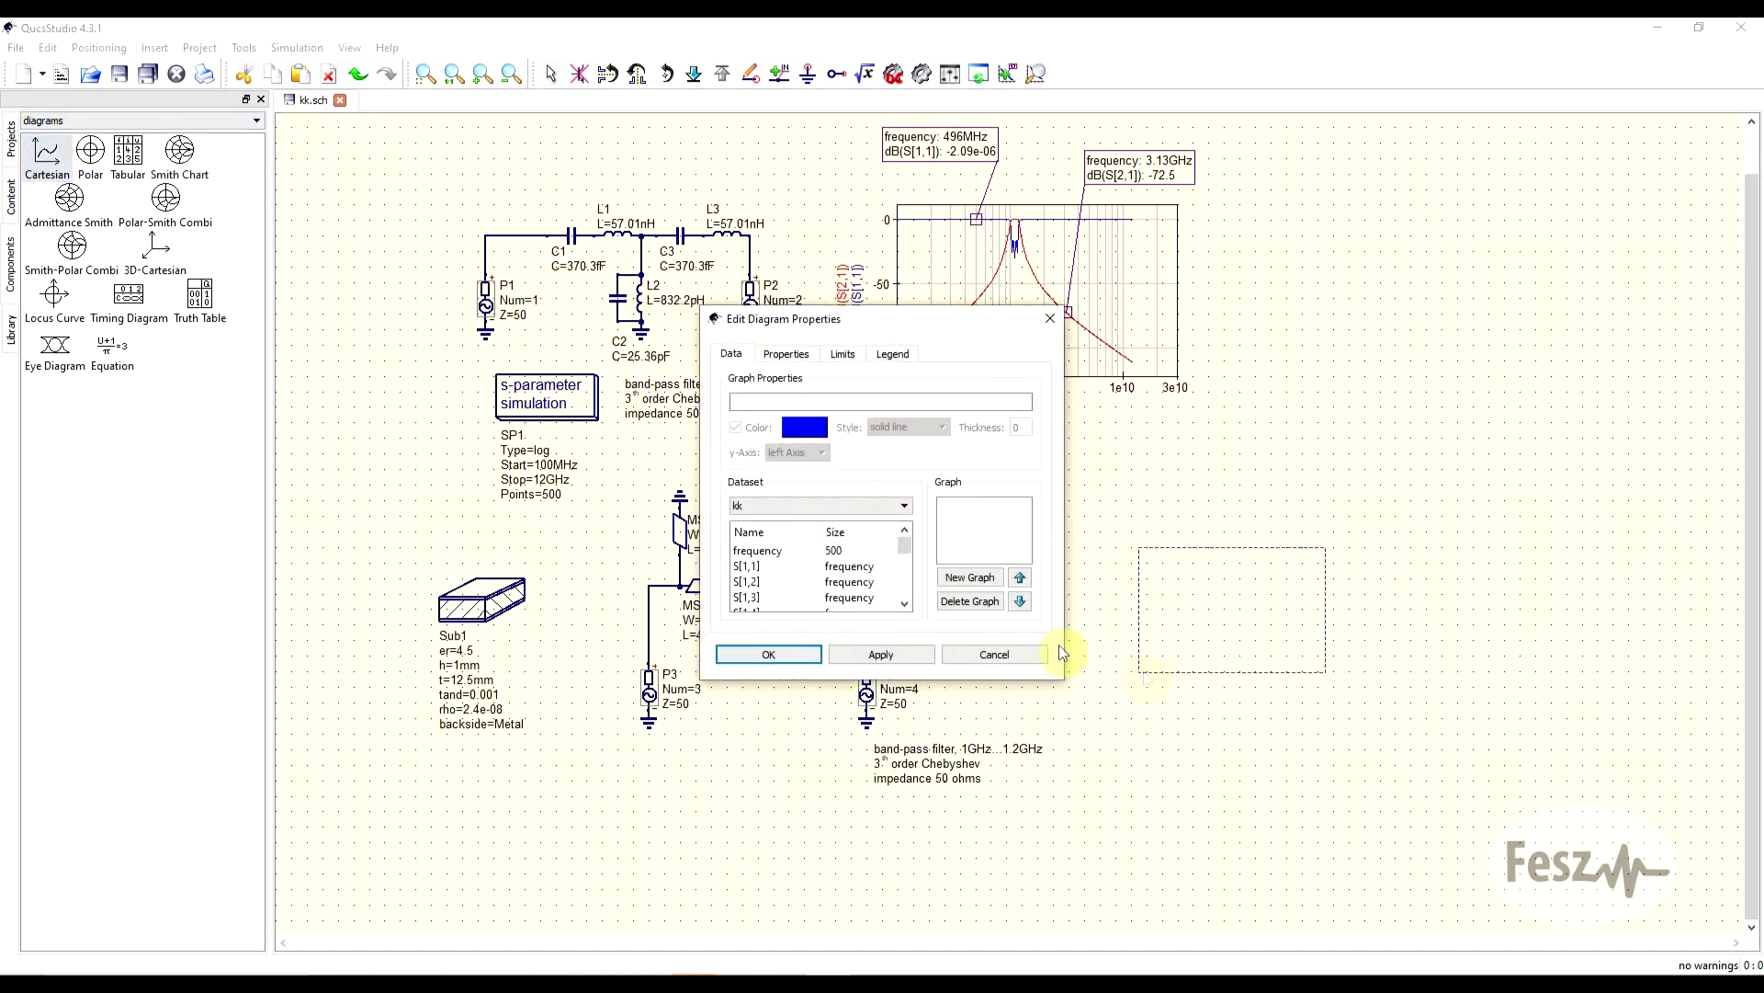
left_click_drag(893, 322, 1460, 199)
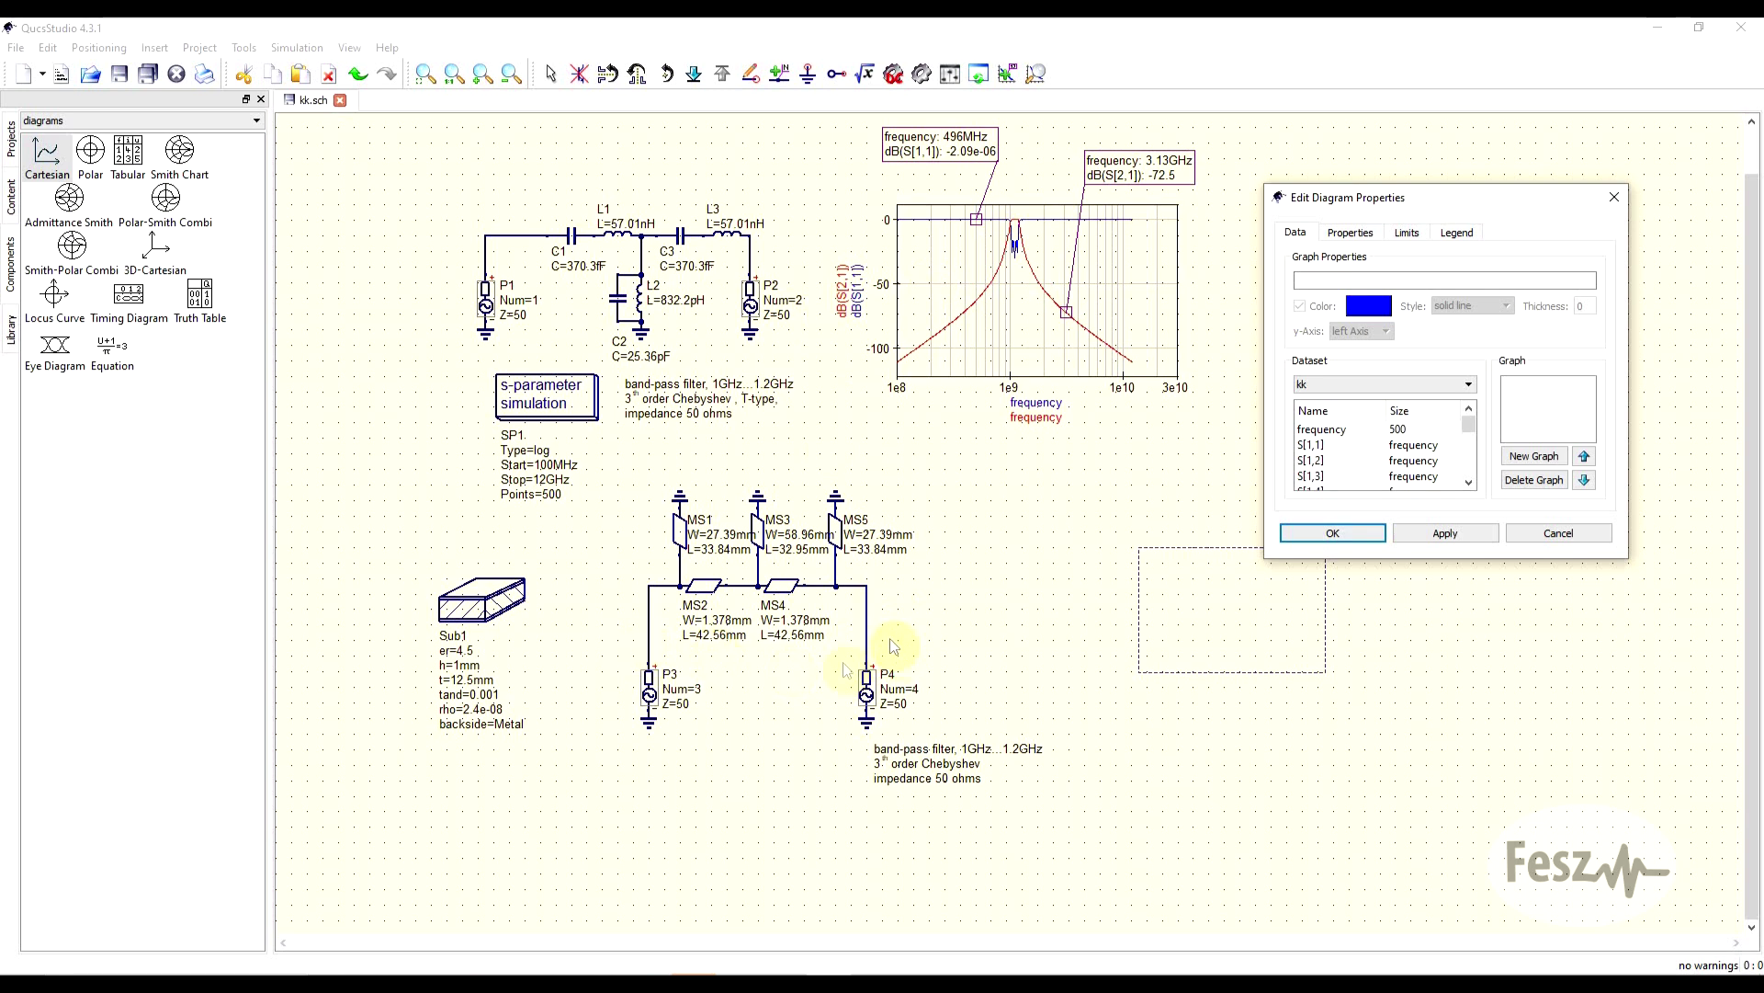
left_click_drag(1468, 424, 1469, 470)
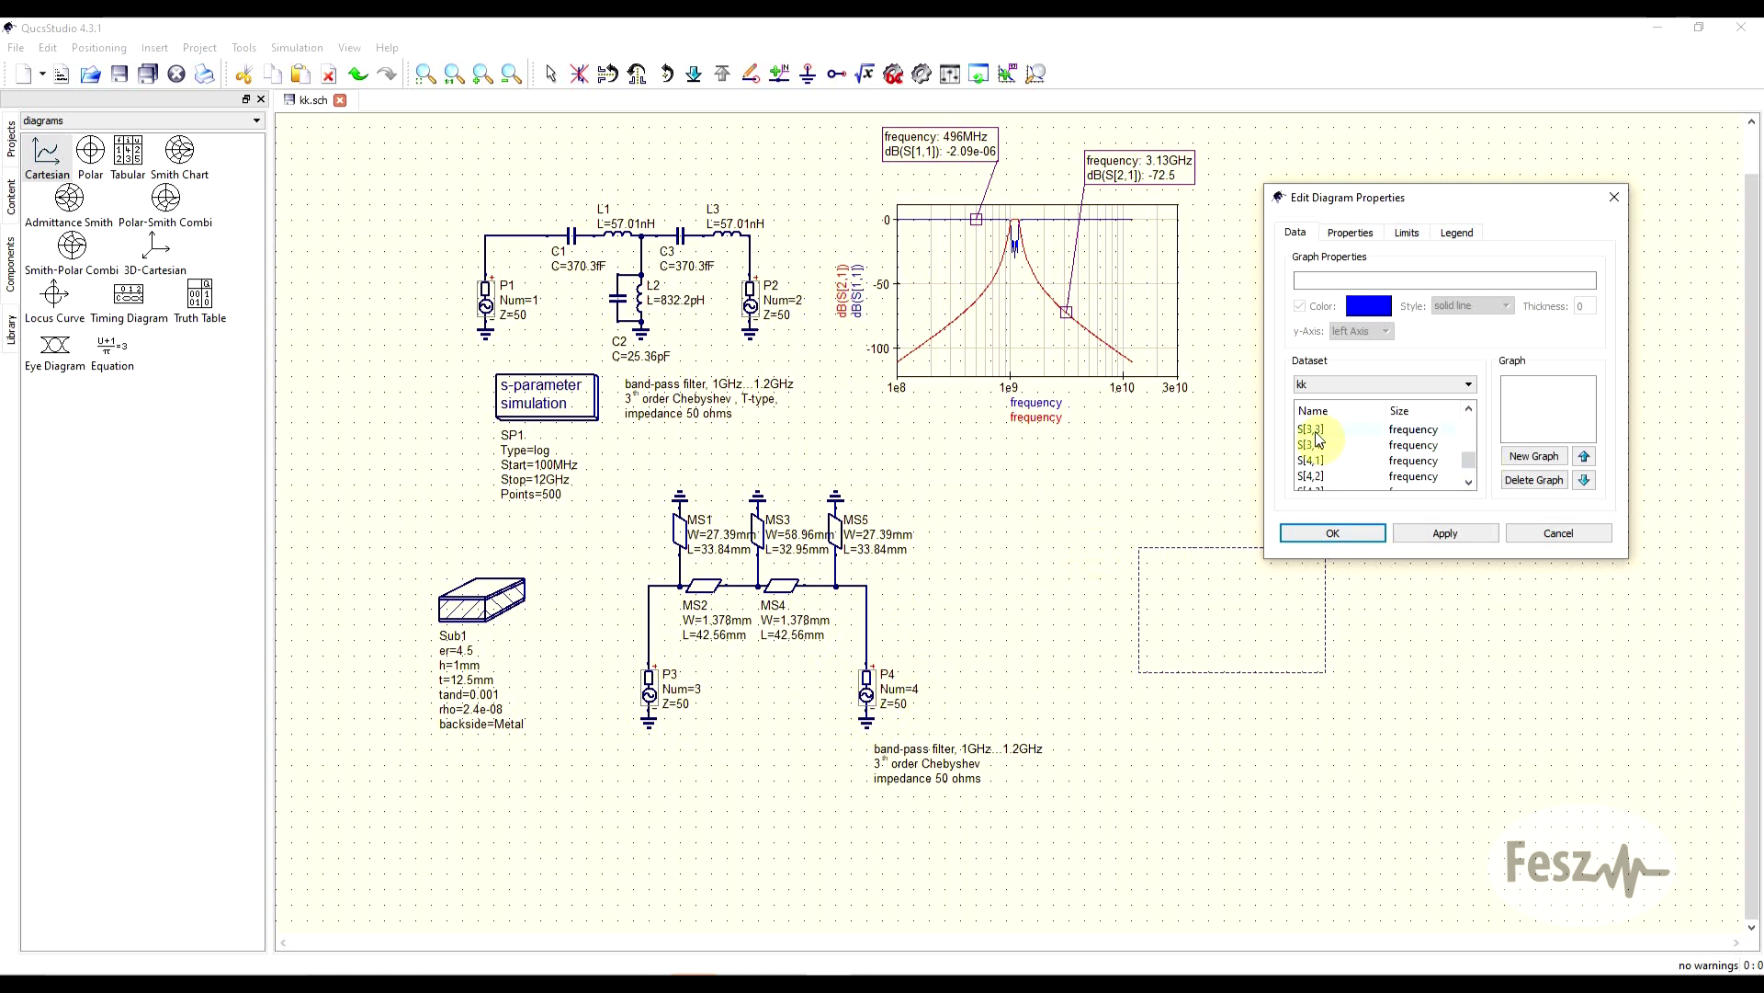
double_click(1316, 429)
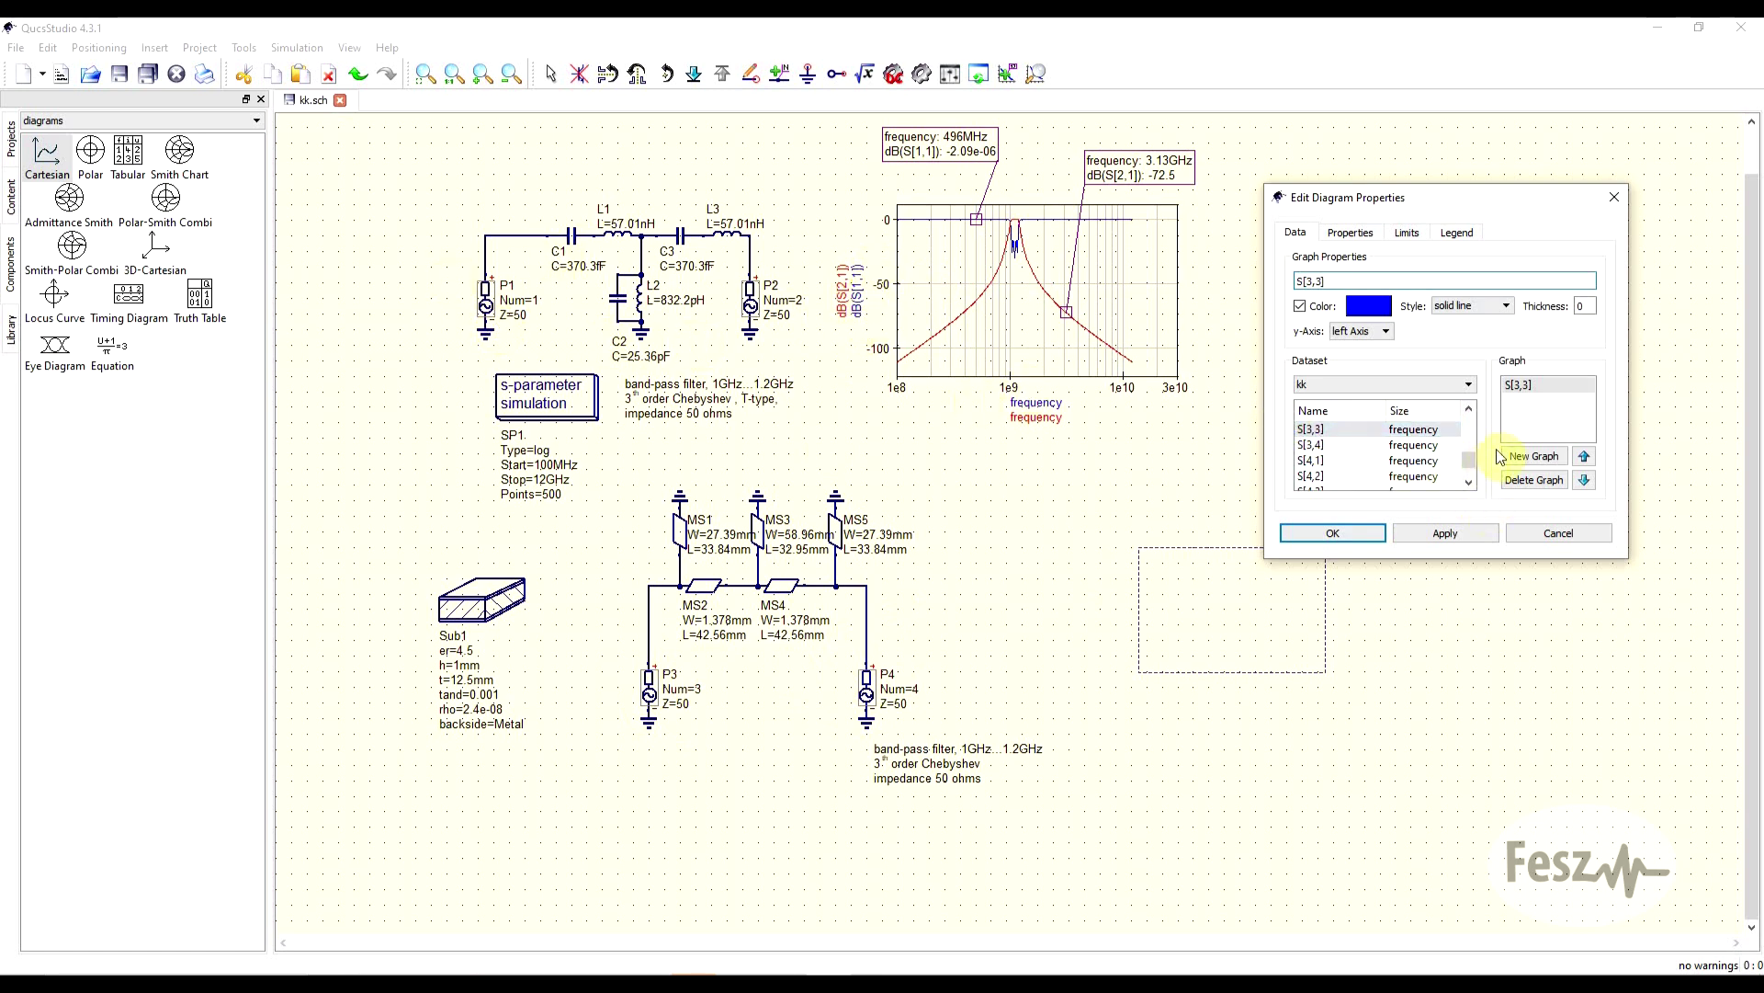
double_click(1344, 482)
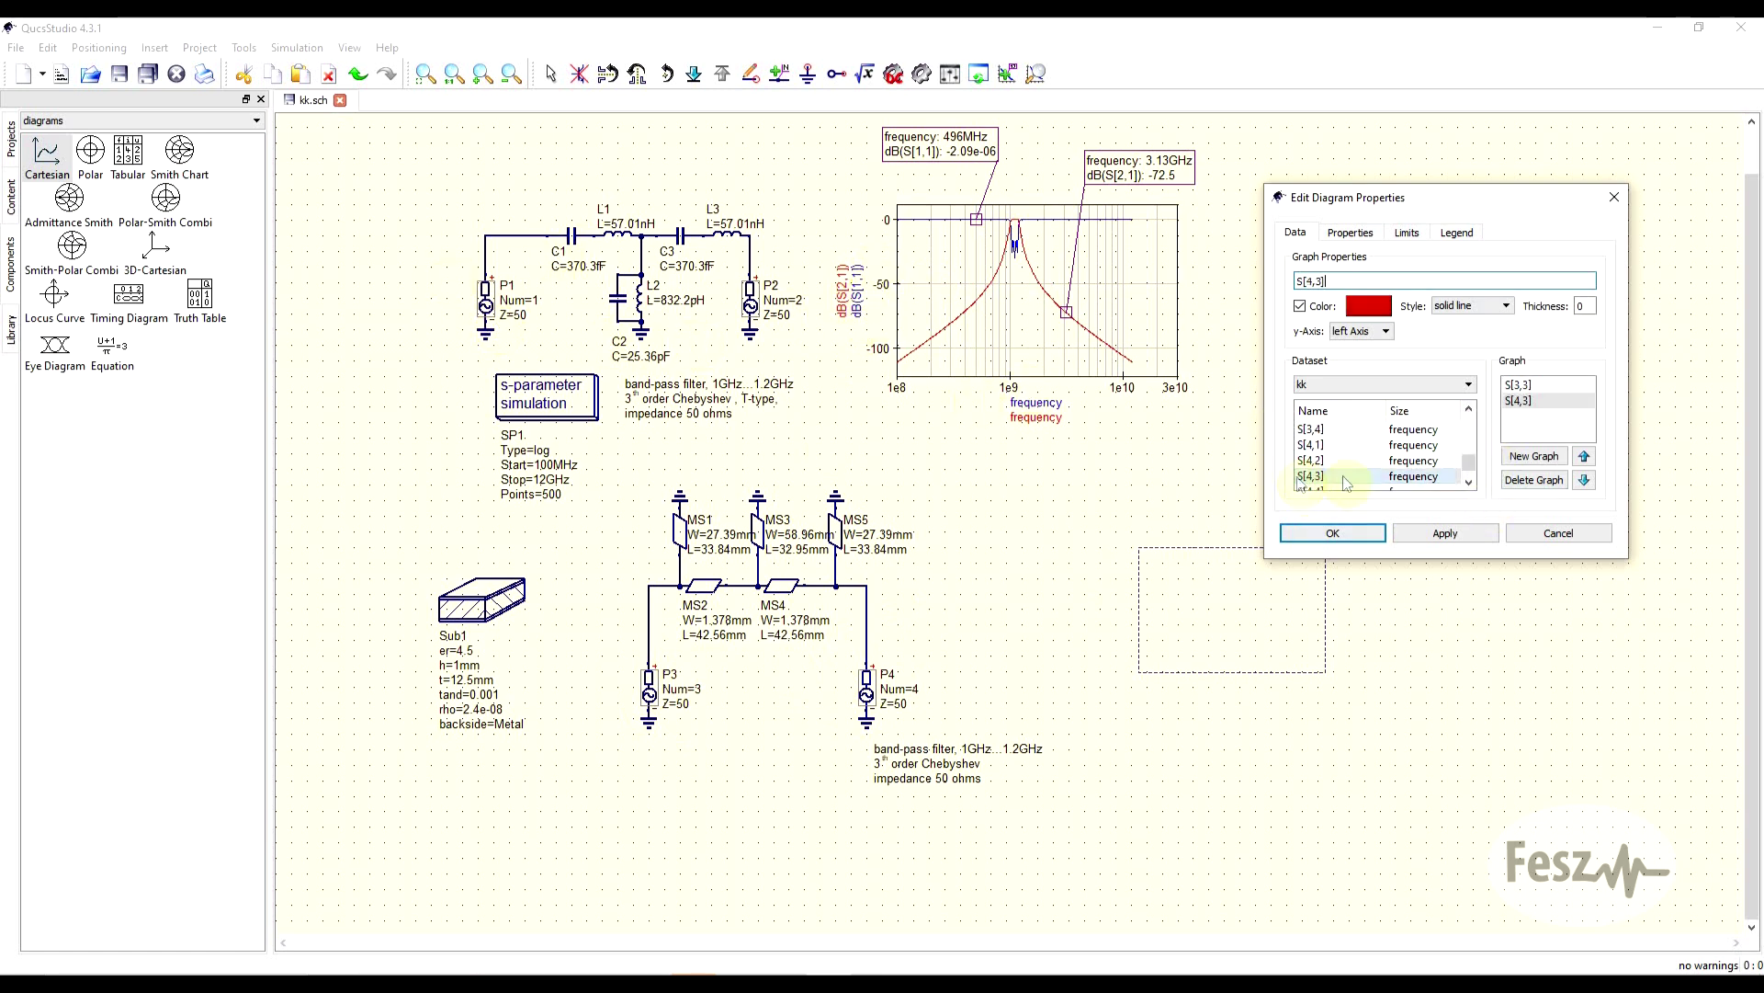
left_click(1333, 532)
Make the diagram's frequency axis logarithmic from 1e8 to 3e10 Hz.
double_click(1209, 614)
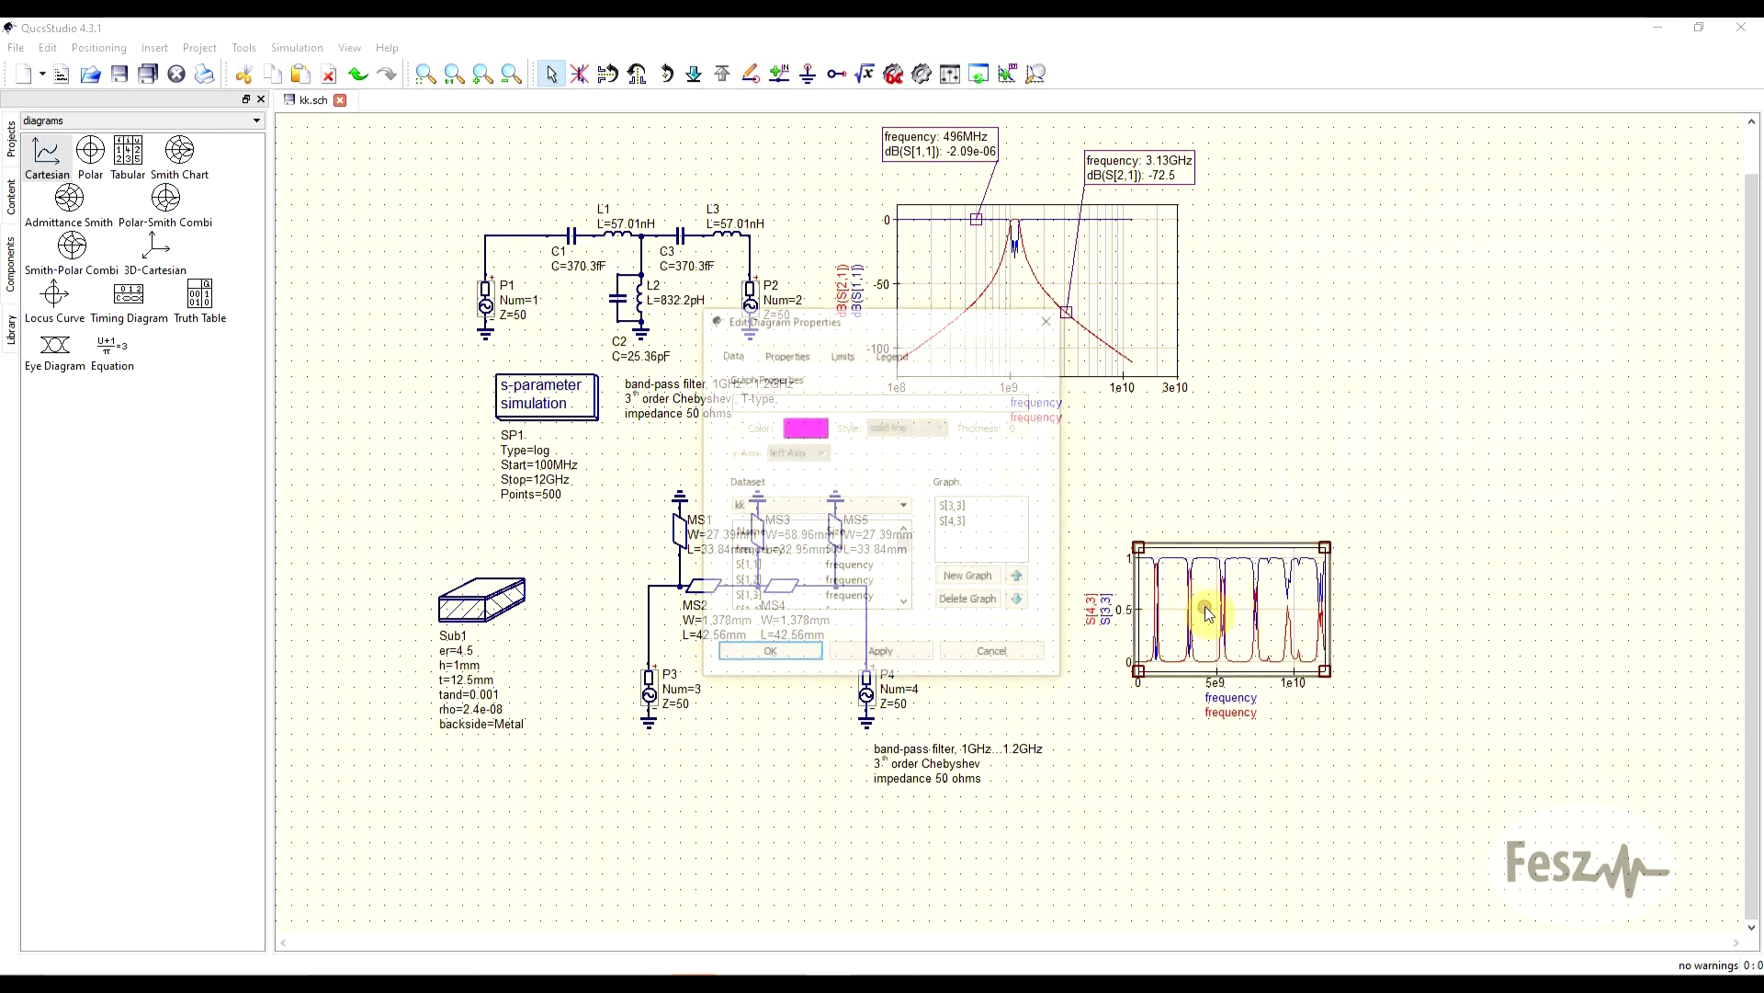
left_click(787, 354)
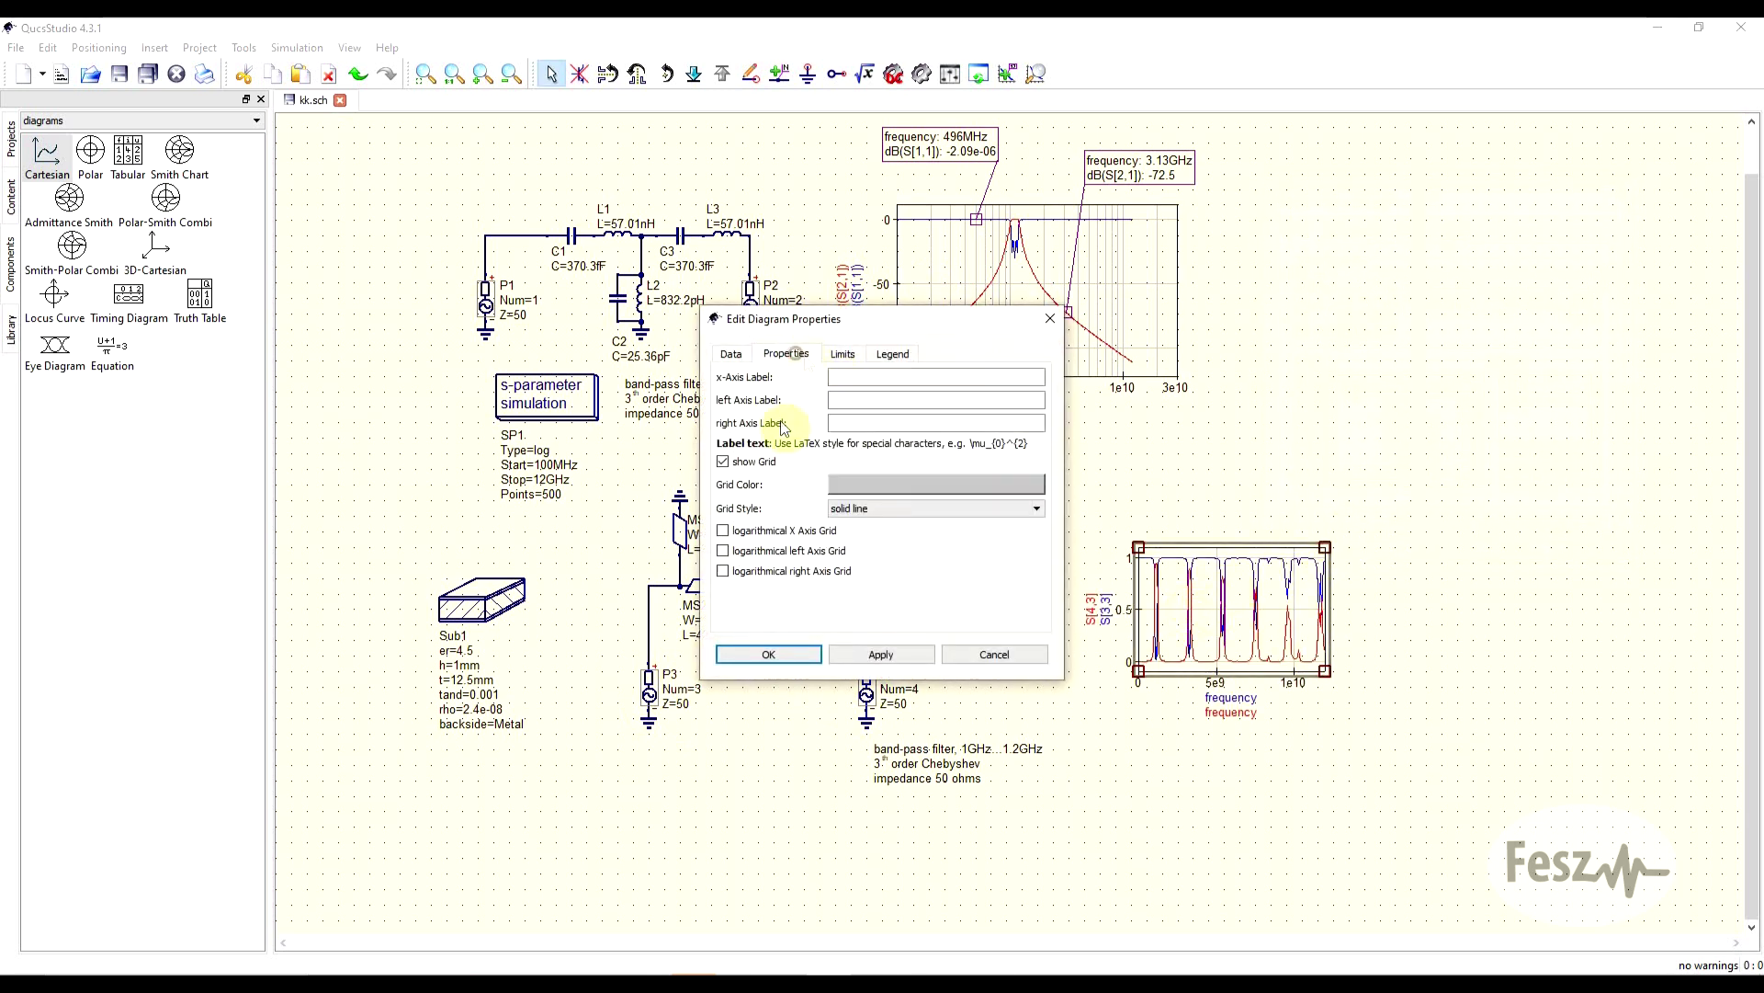
left_click(740, 531)
left_click(798, 653)
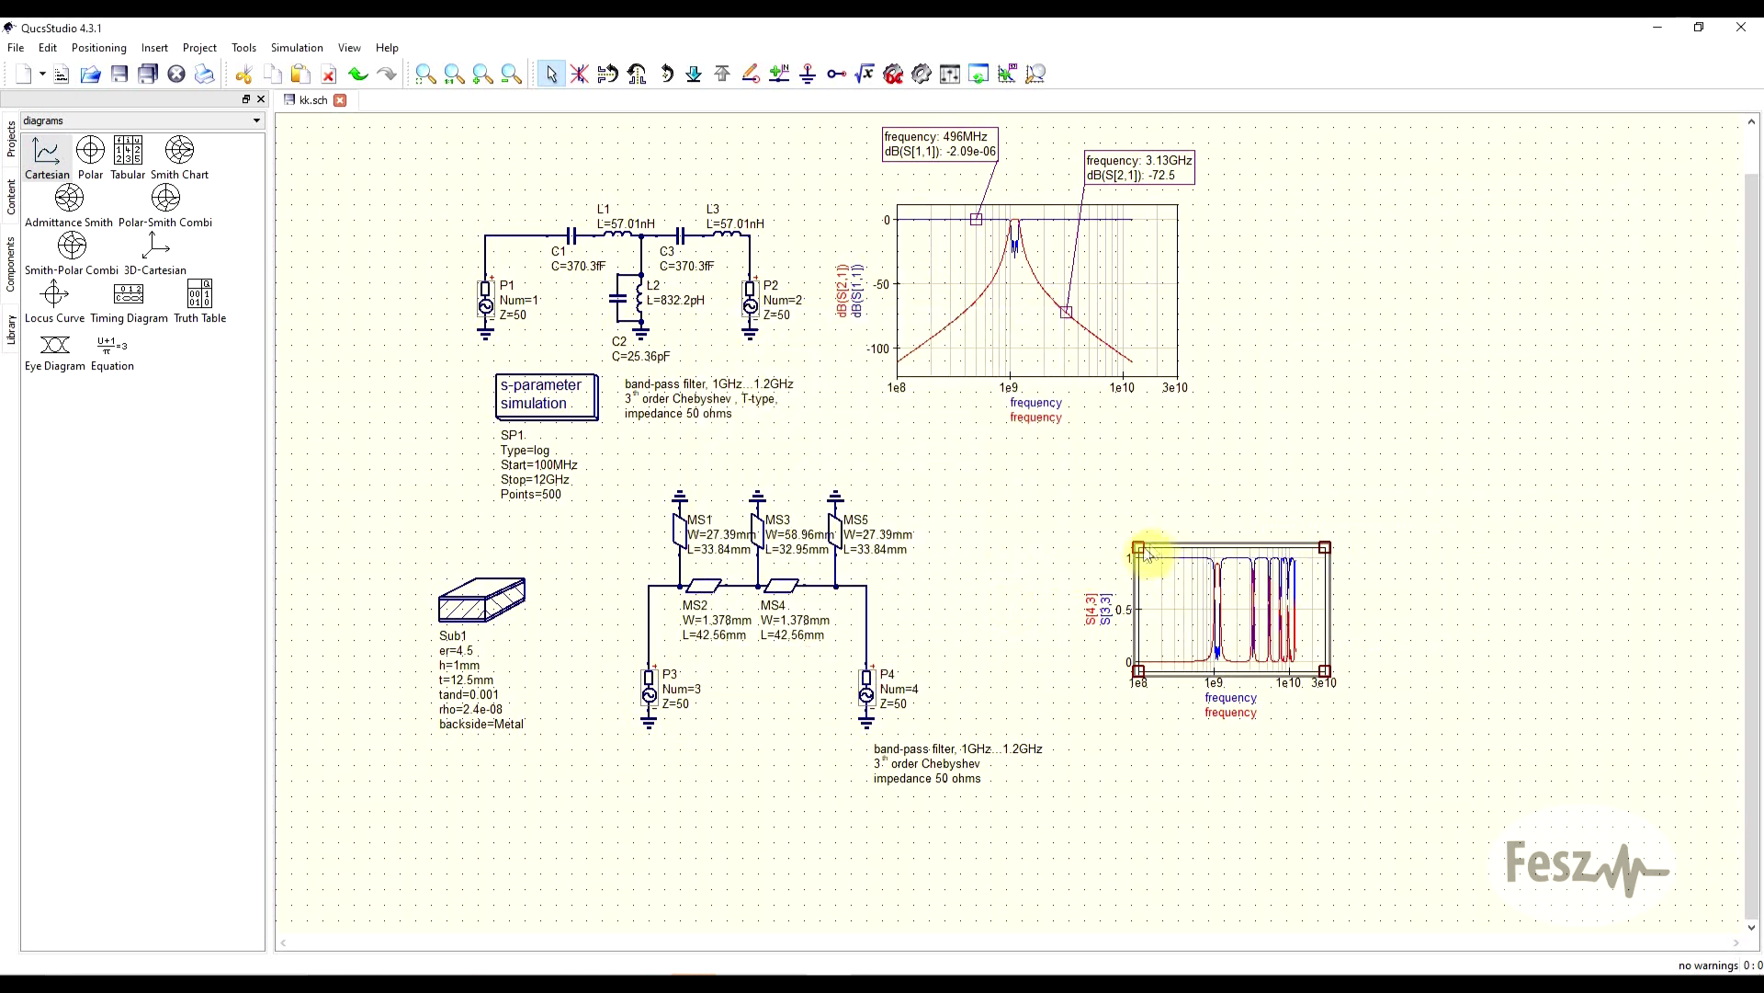
left_click_drag(1140, 548, 1030, 459)
Stretch the S[3,3]/S[4,3] diagram to fill the free space beside the microstrip filter.
left_click_drag(1325, 671, 1471, 743)
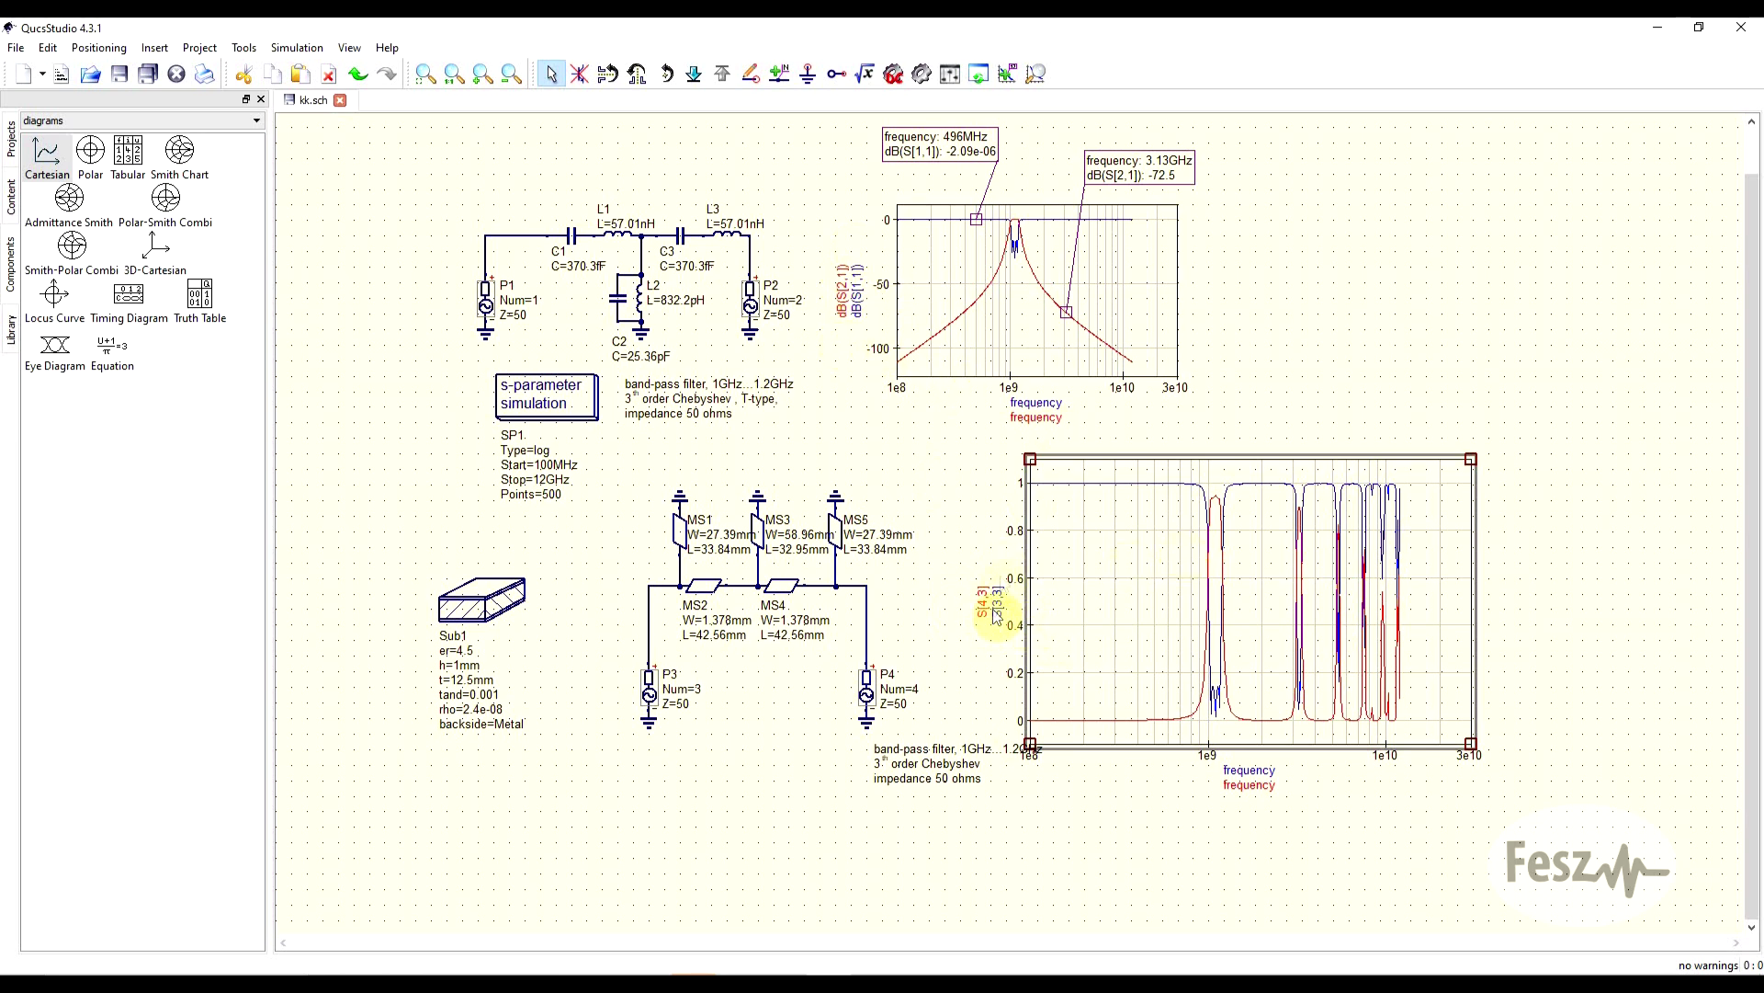
double_click(1095, 592)
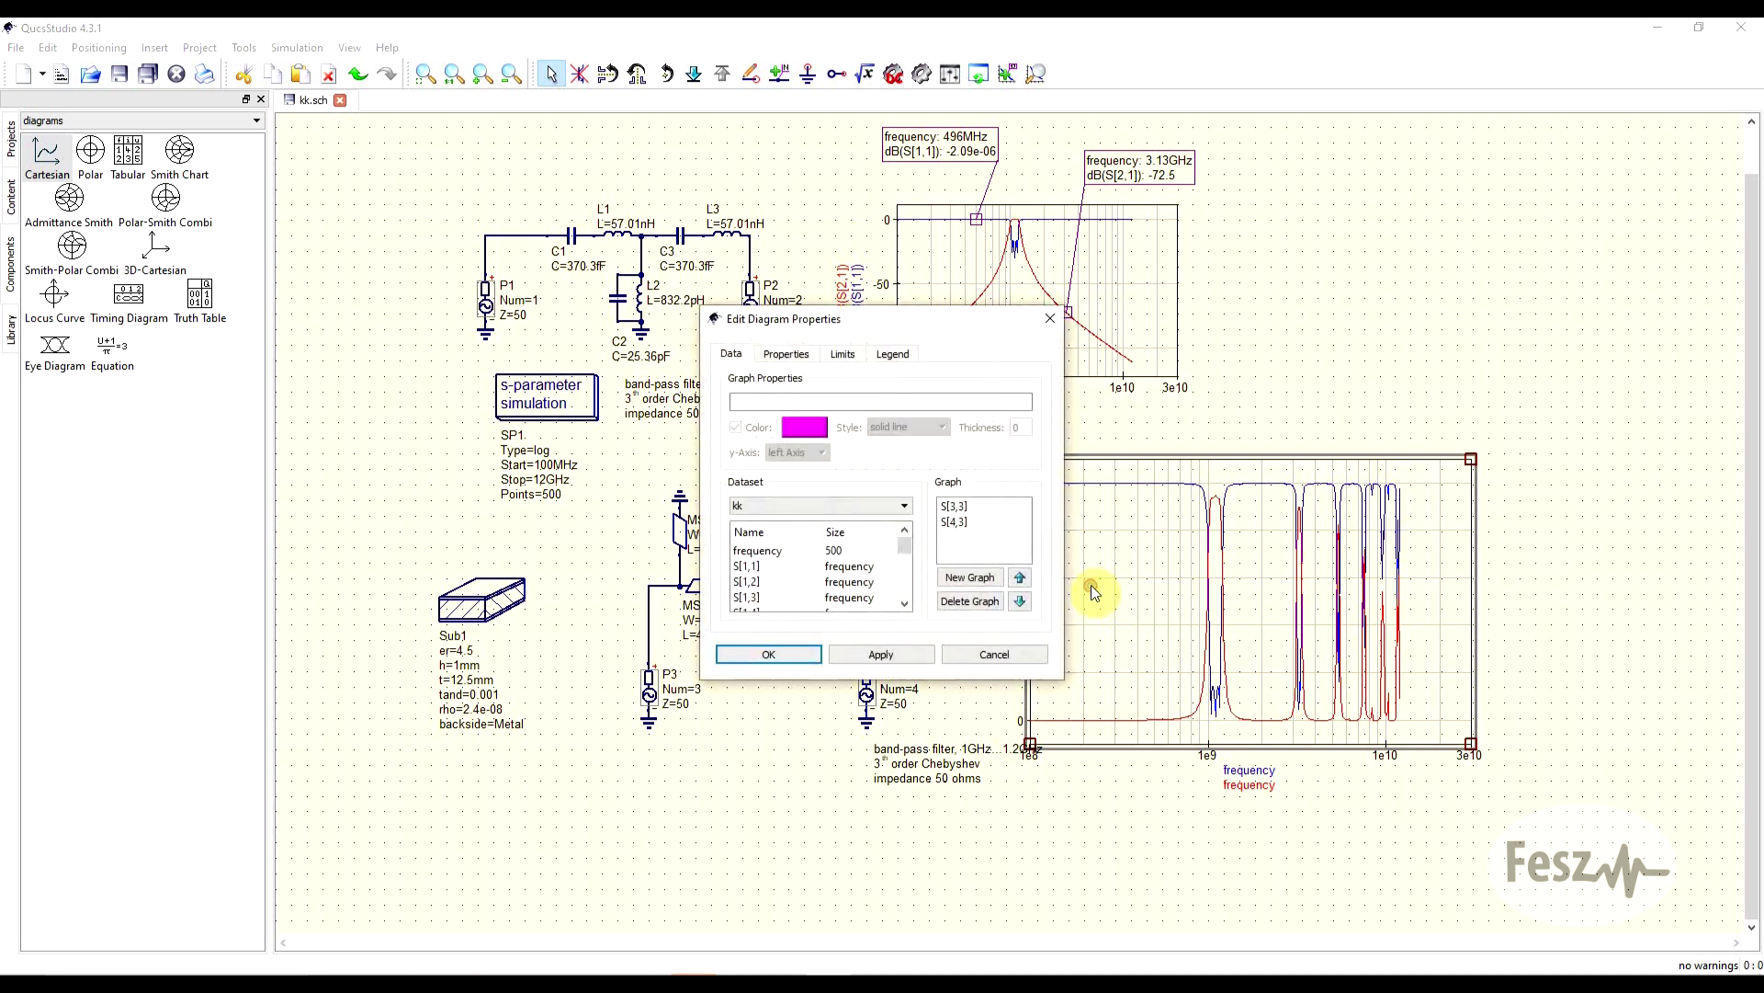
Change the lower diagram's graphs to dB(S[3,3]) and dB(S[4,3]).
left_click(960, 508)
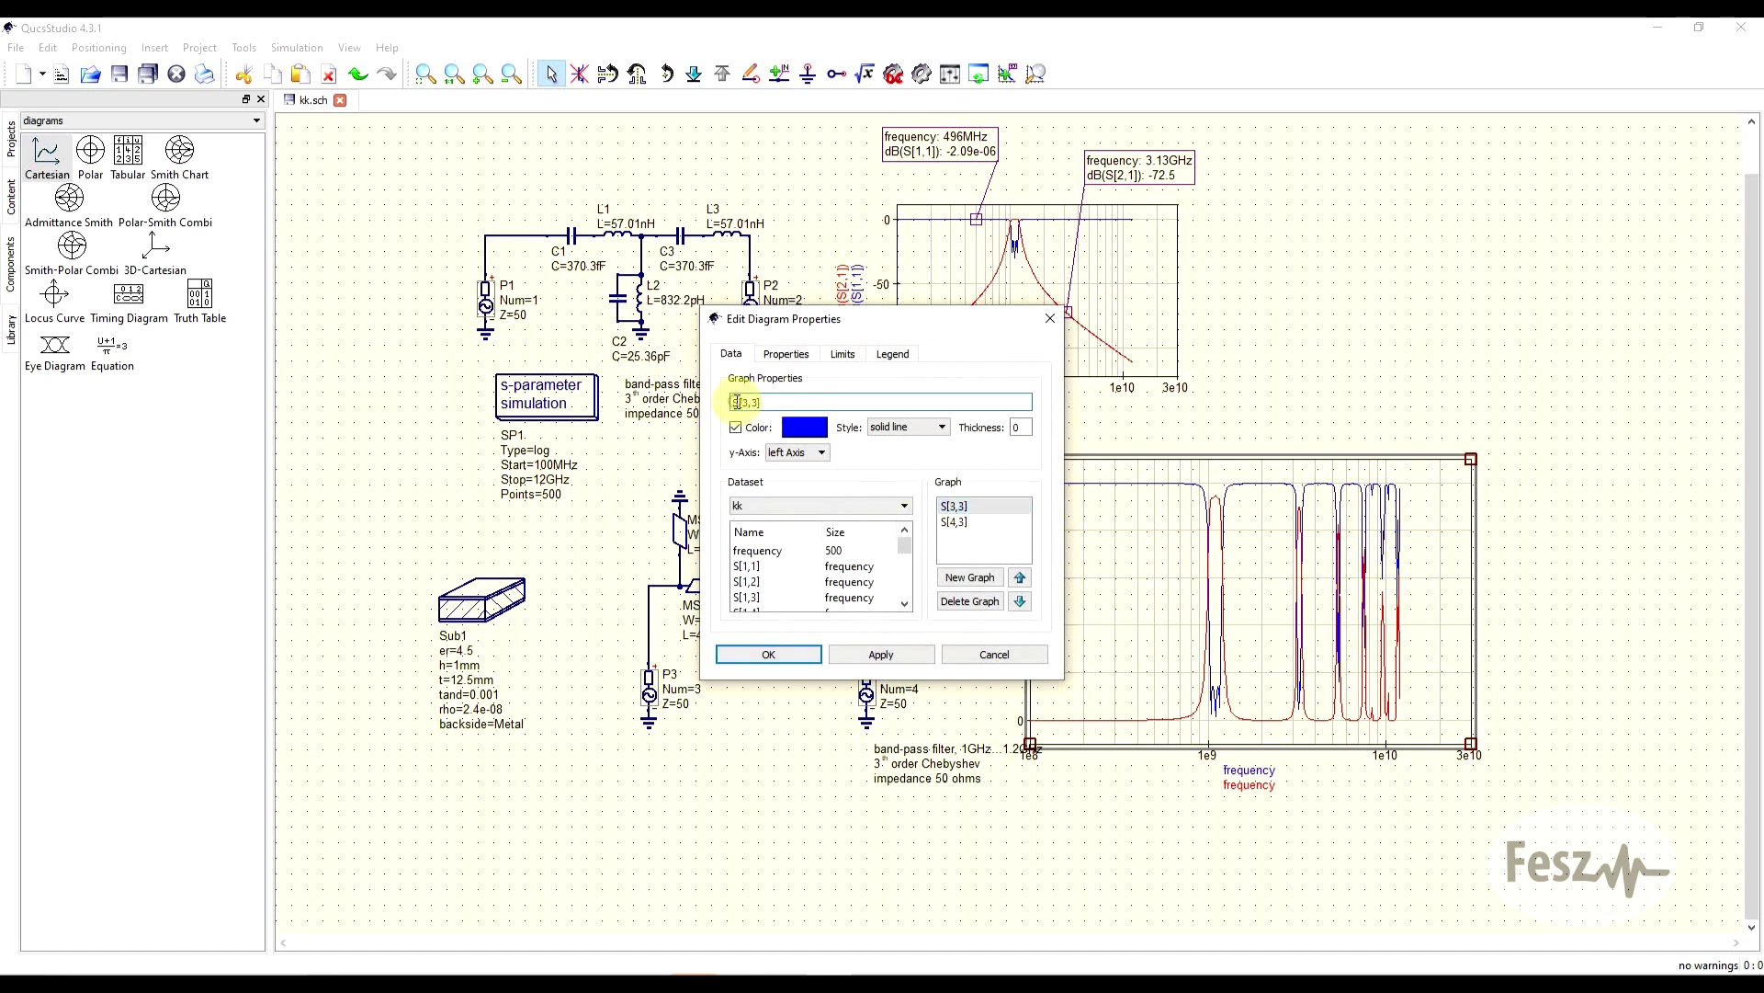
type("dB(")
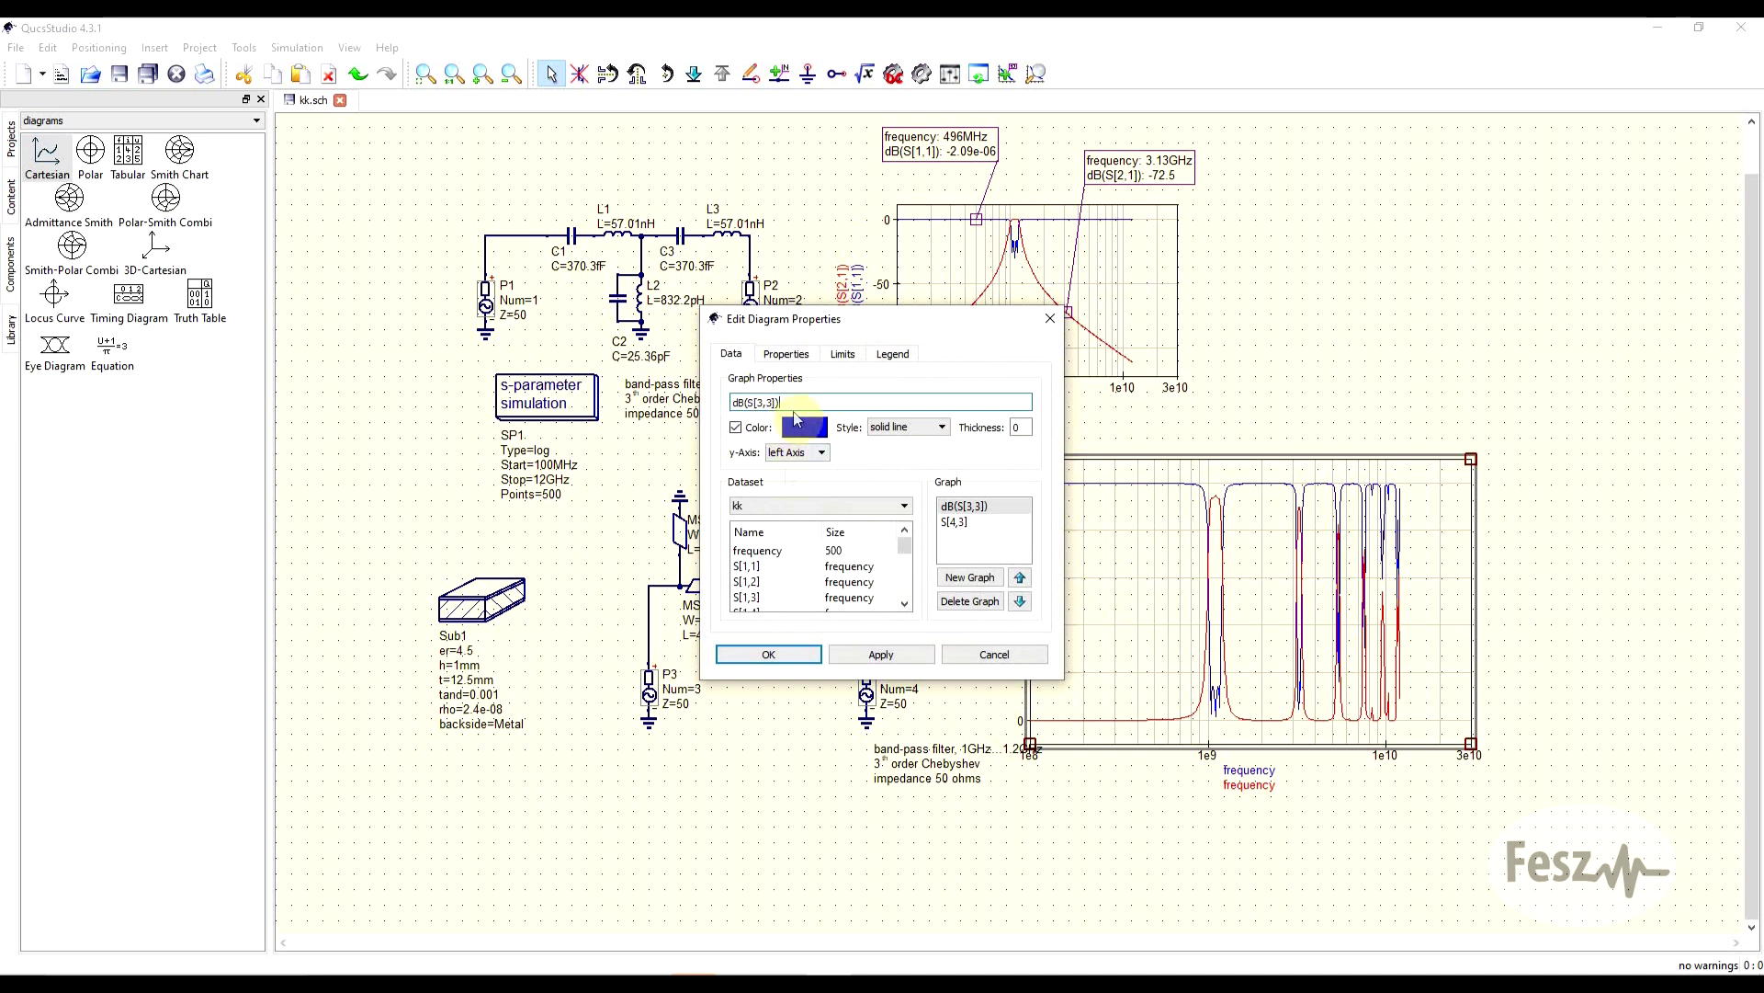
left_click(954, 522)
left_click(733, 403)
type("dB(")
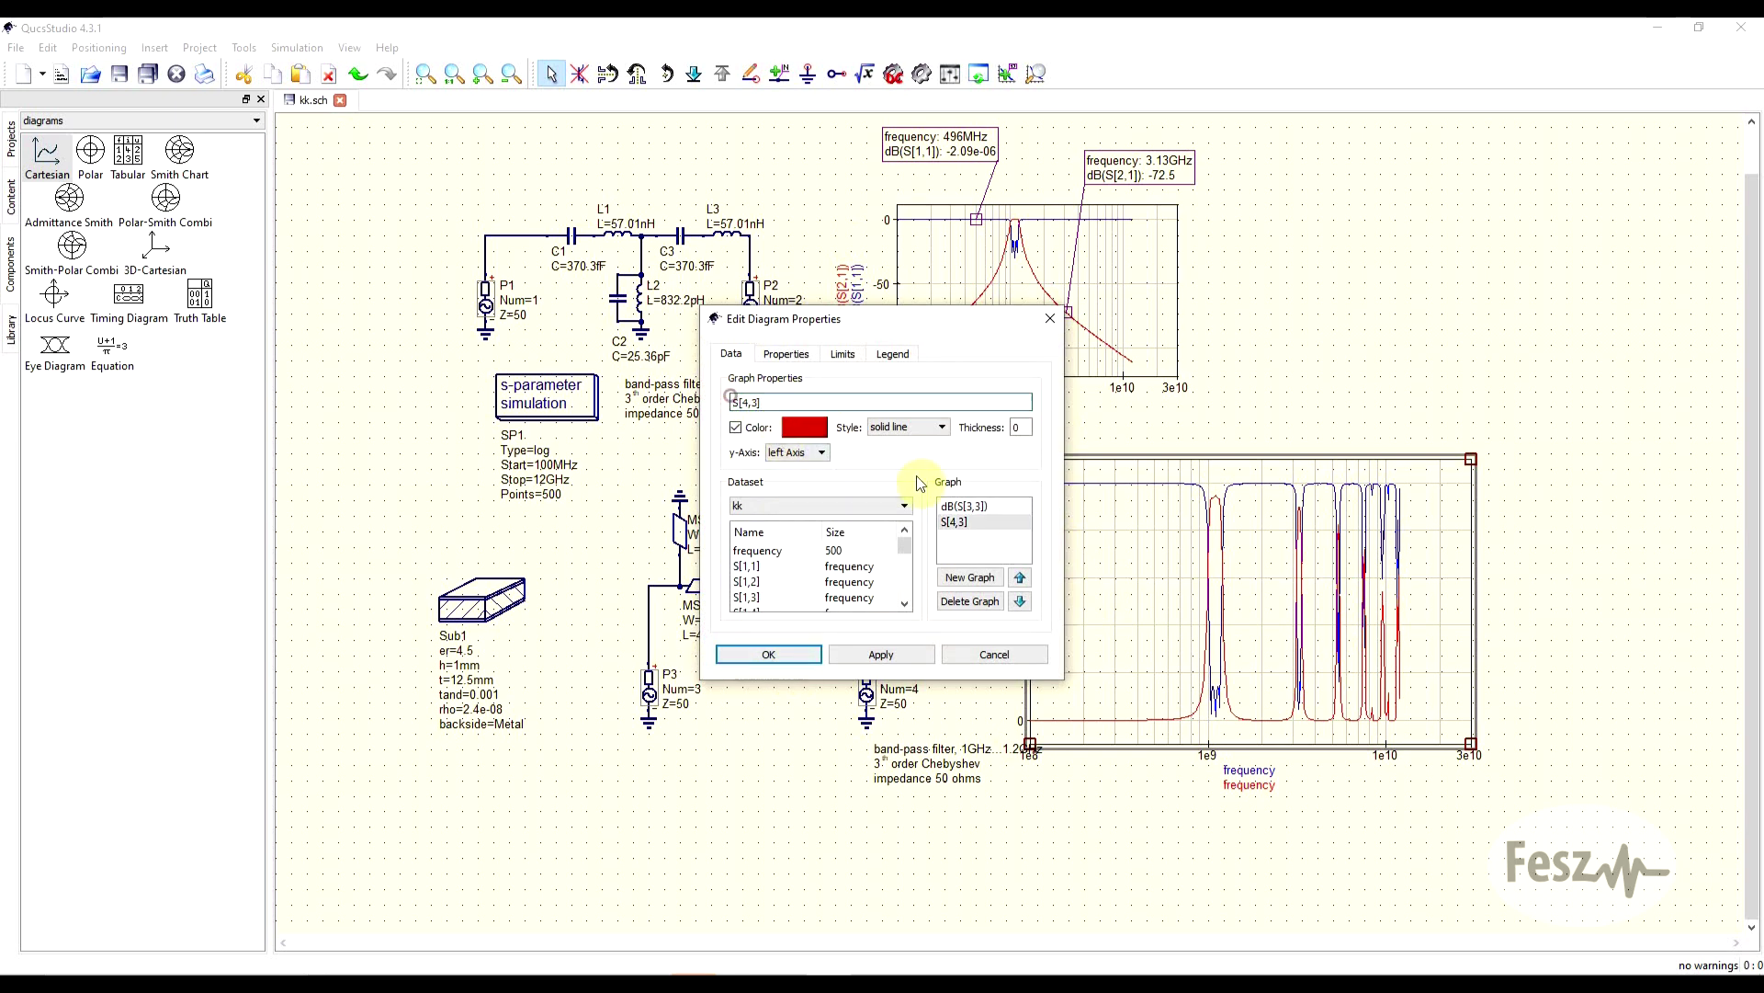
left_click(787, 403)
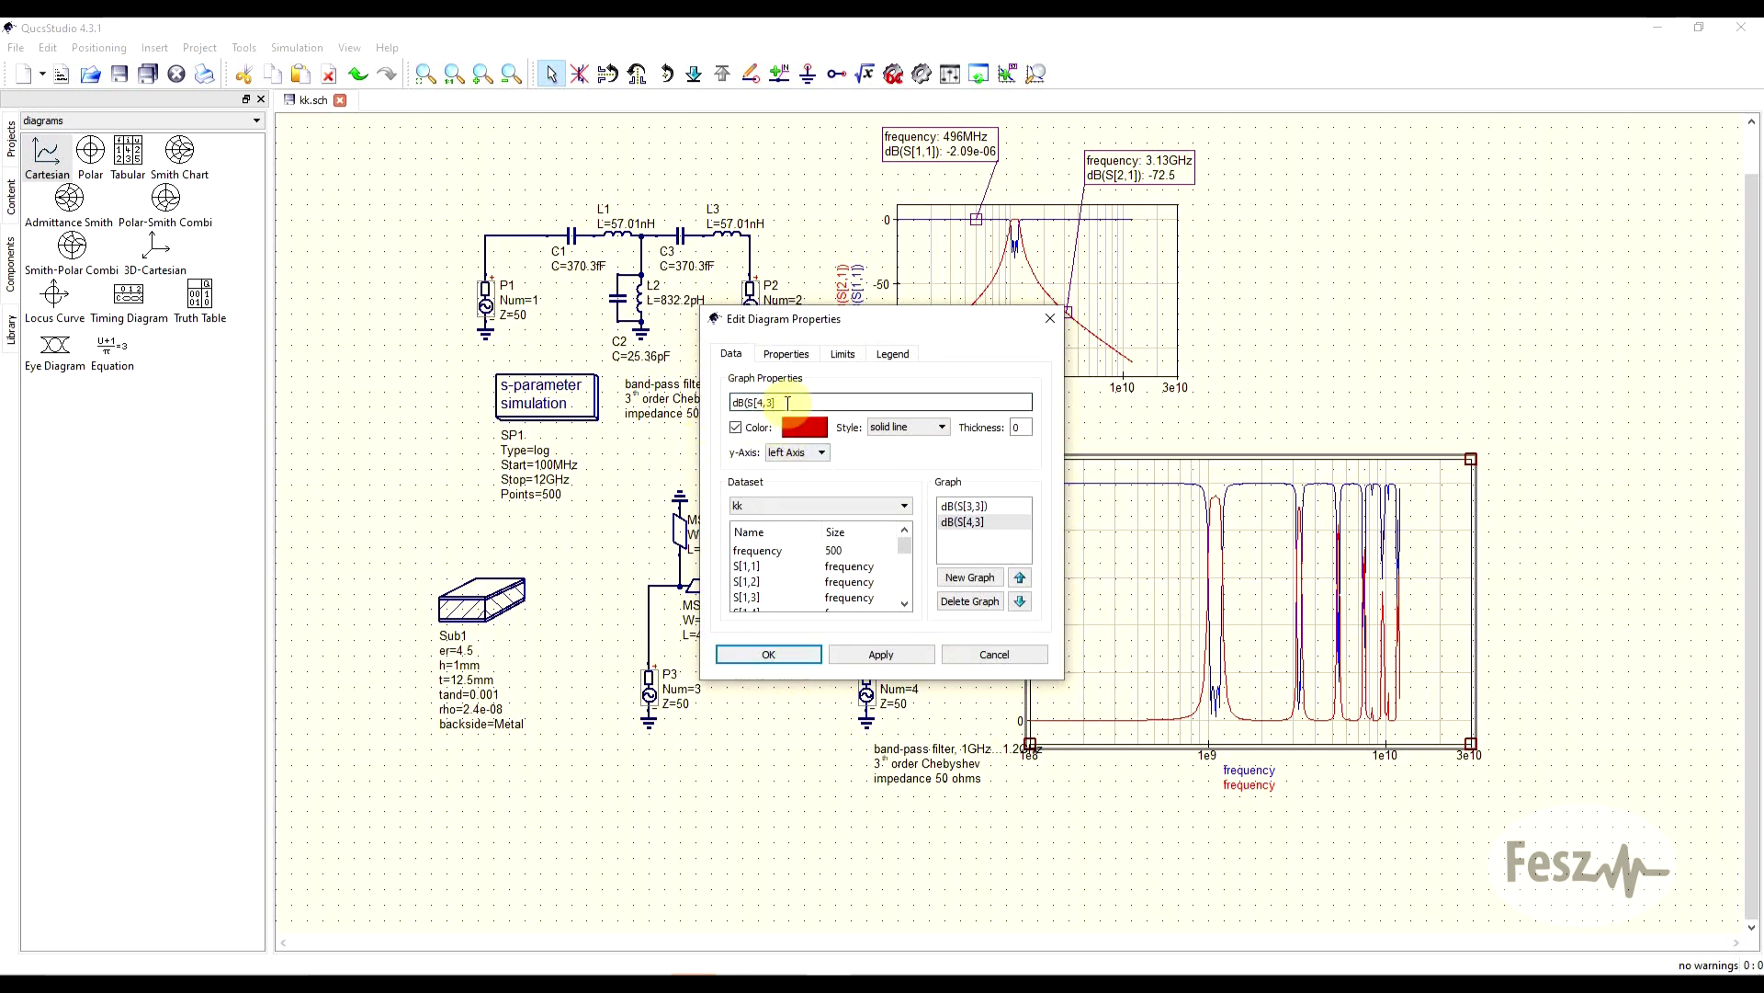
type(")")
key("Return")
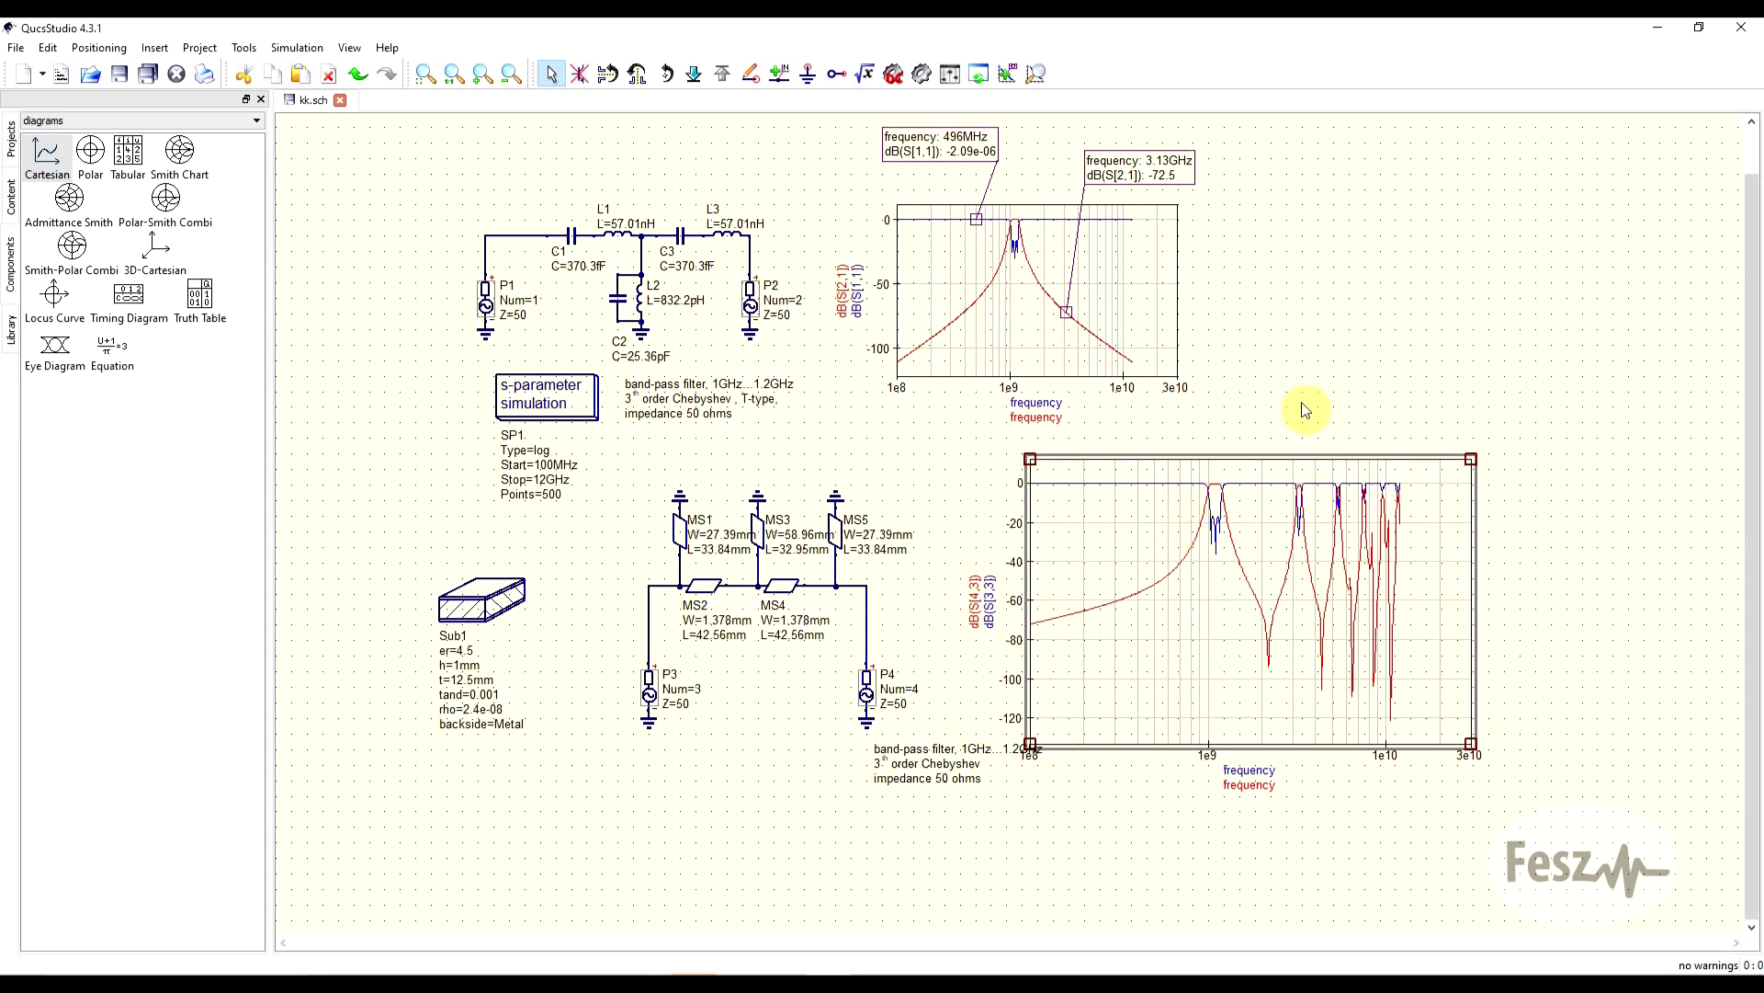
key("ctrl+2")
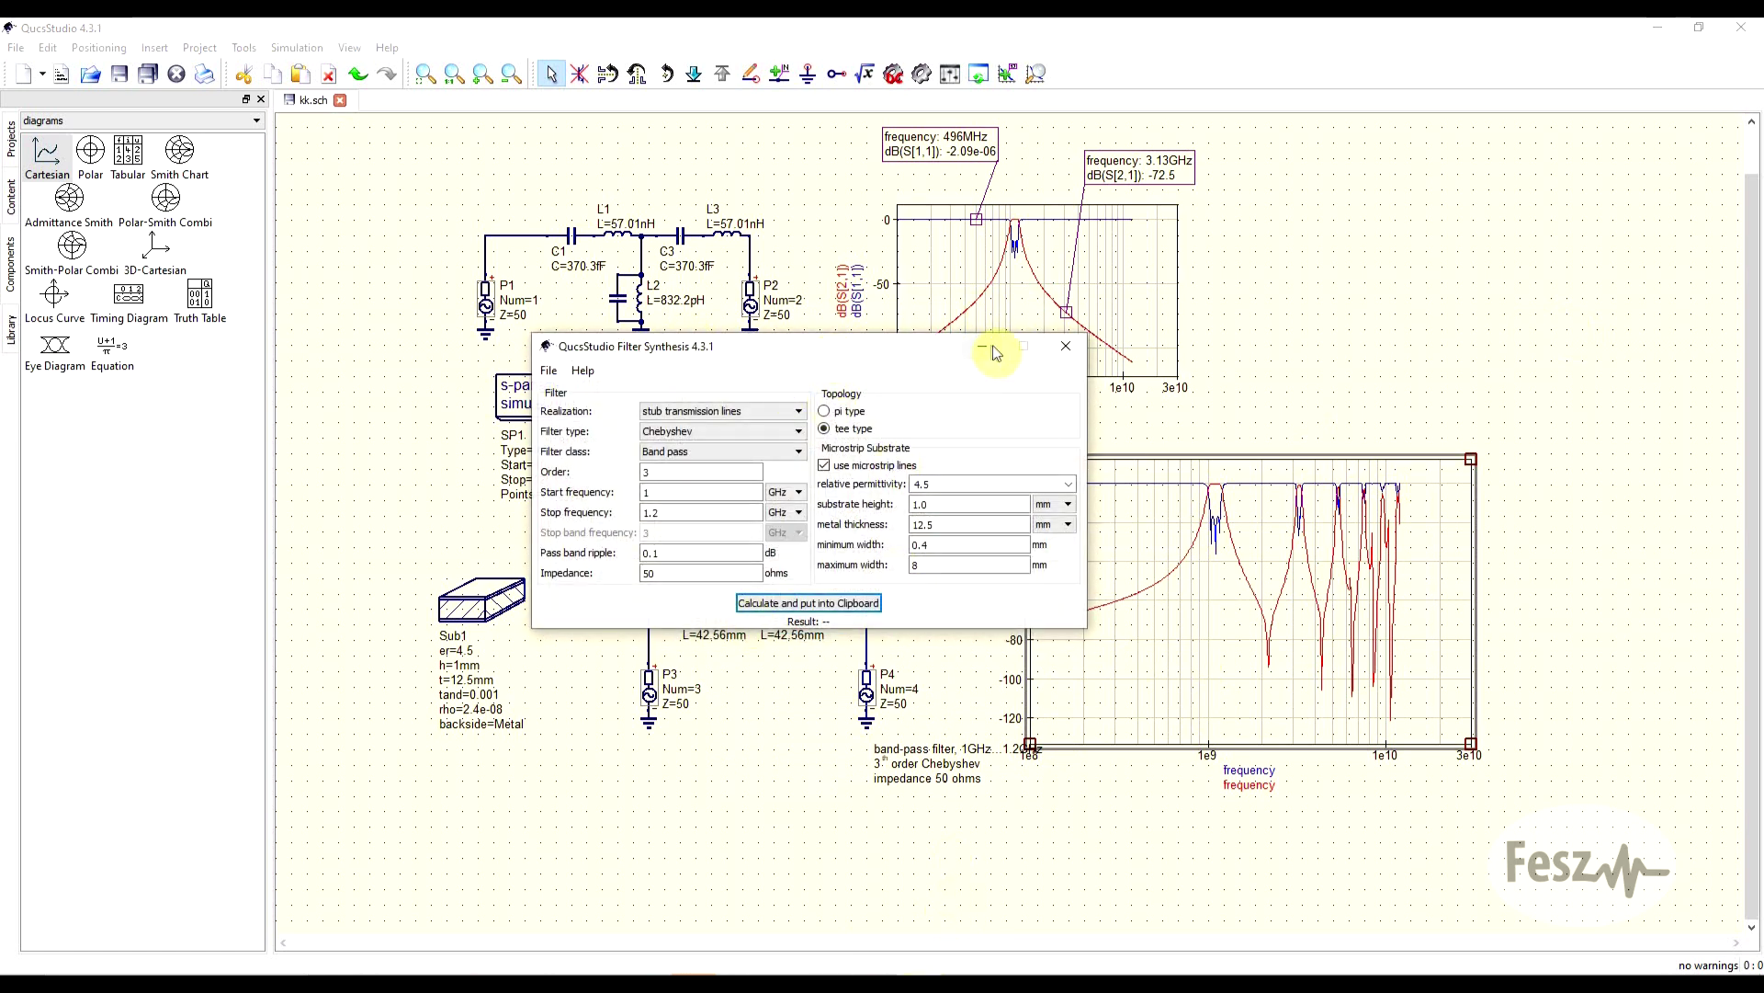
Close the Filter Synthesis window.
left_click(984, 347)
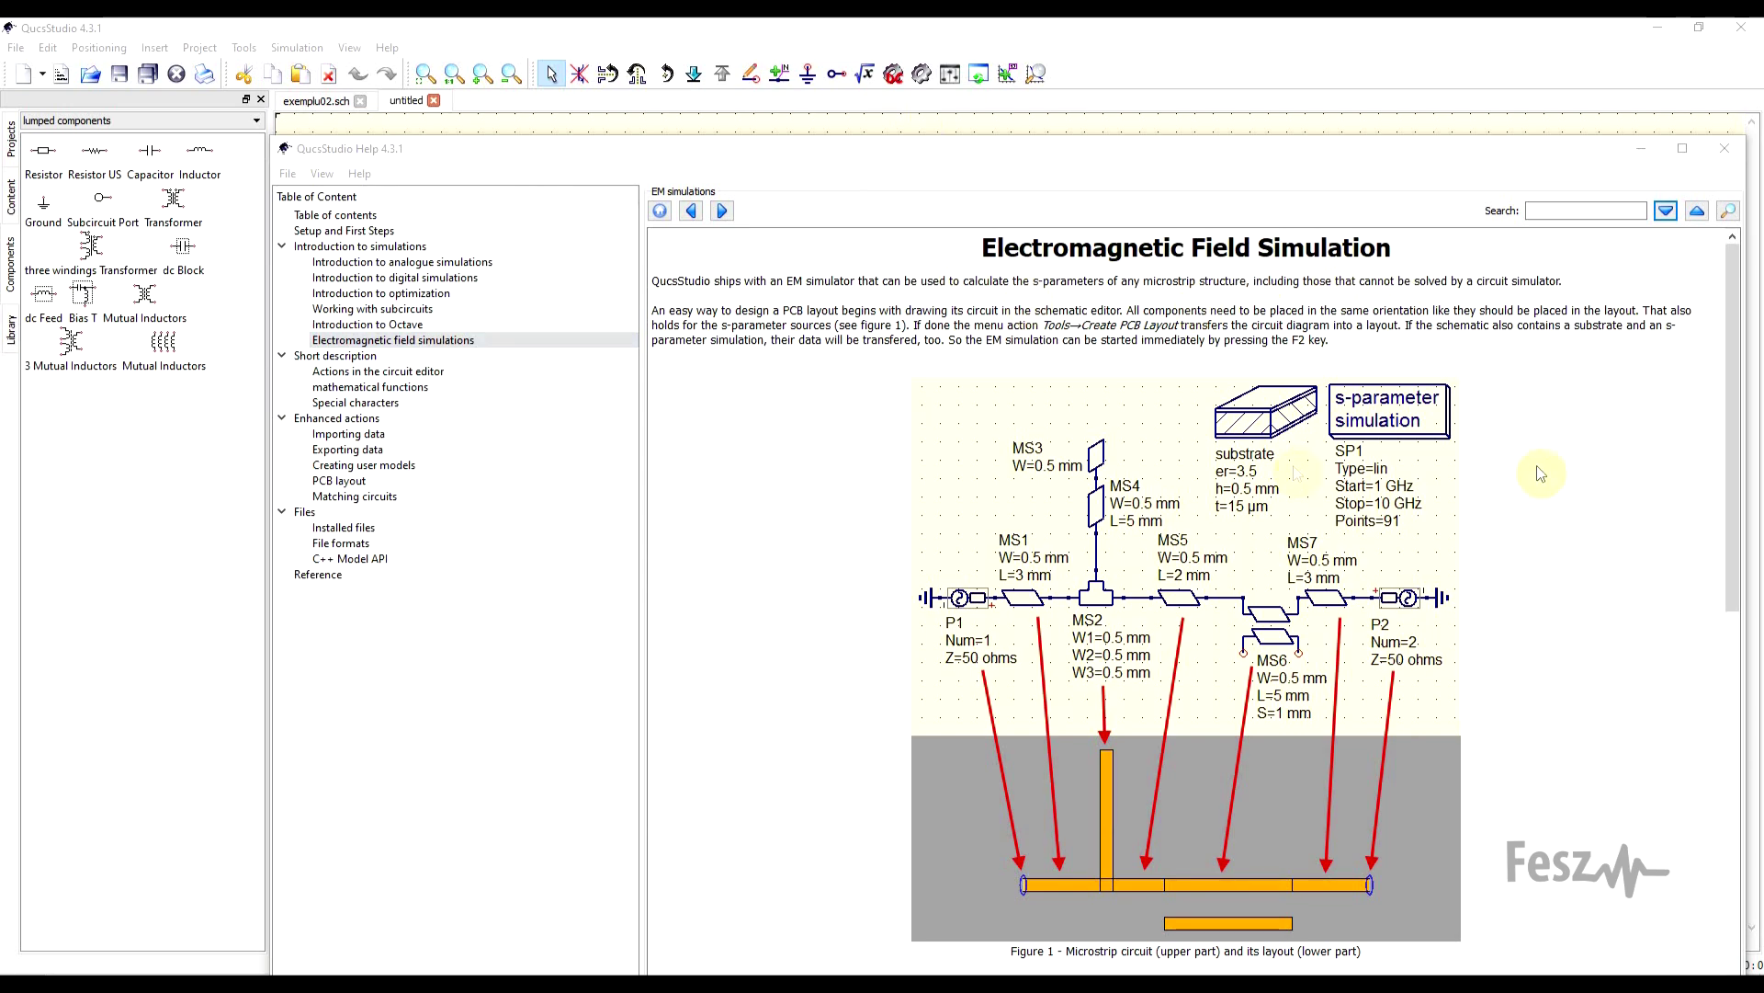
Close the help and list the transmission-line components in the component panel.
scroll(1540, 478, "down", 20)
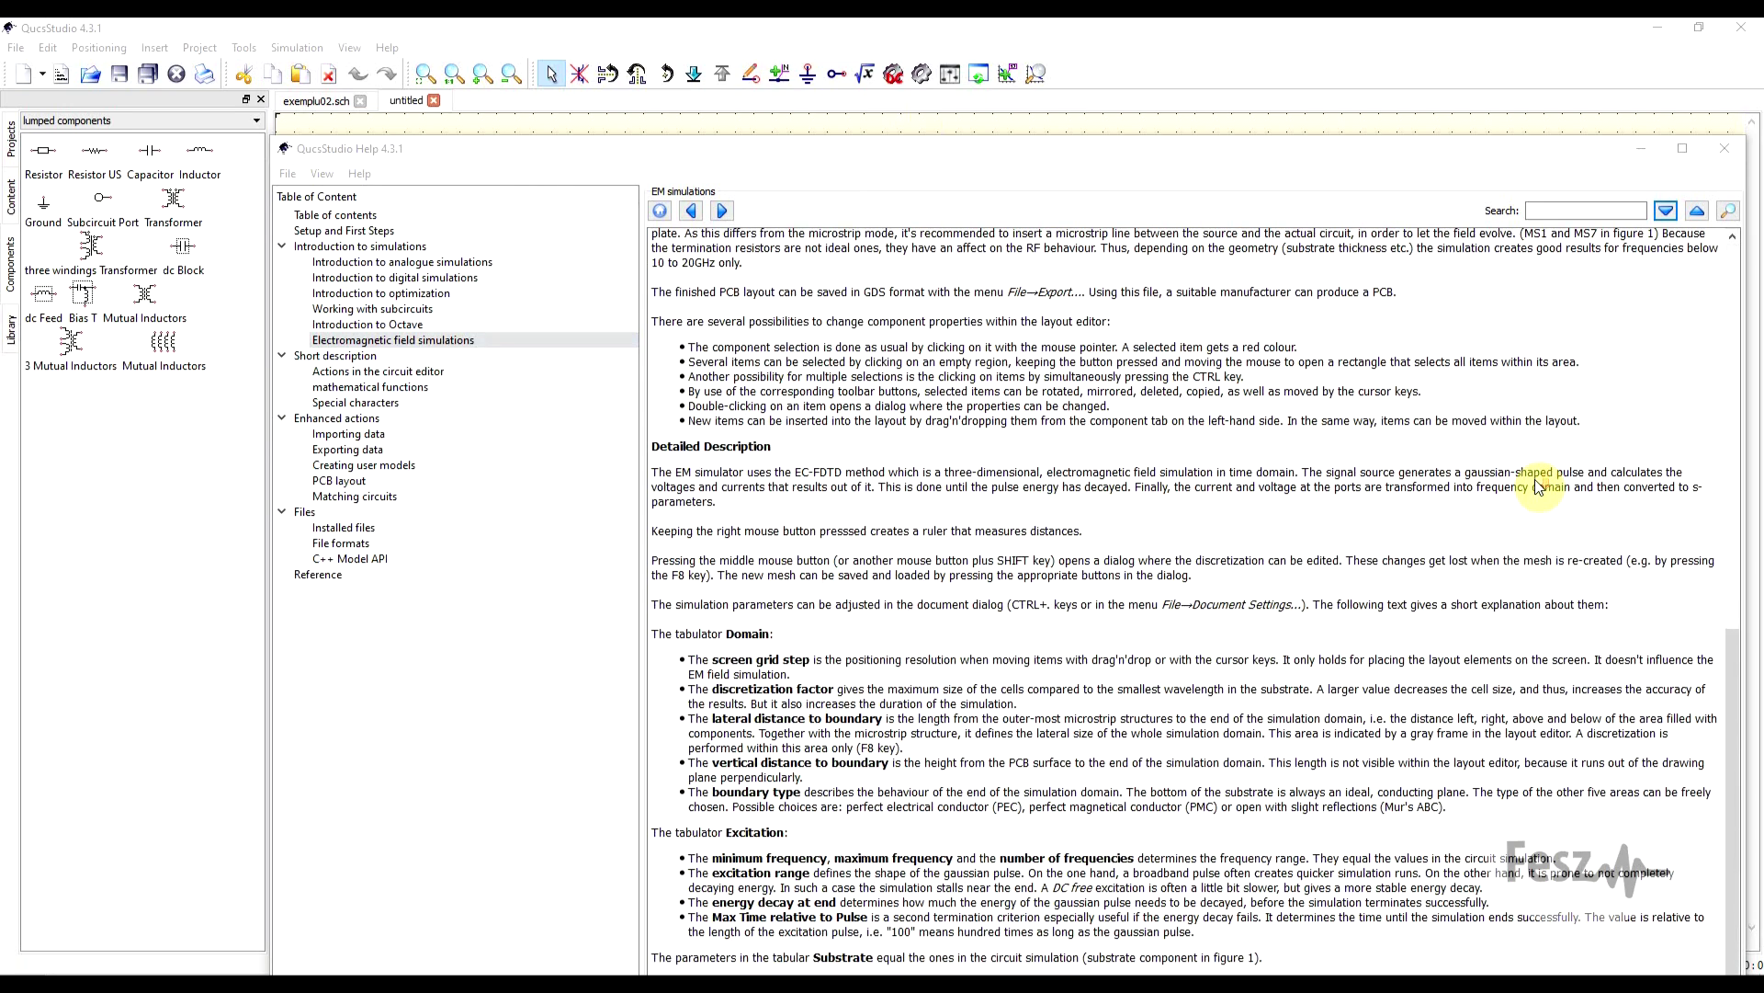
scroll(1541, 482, "up", 5)
left_click(1727, 154)
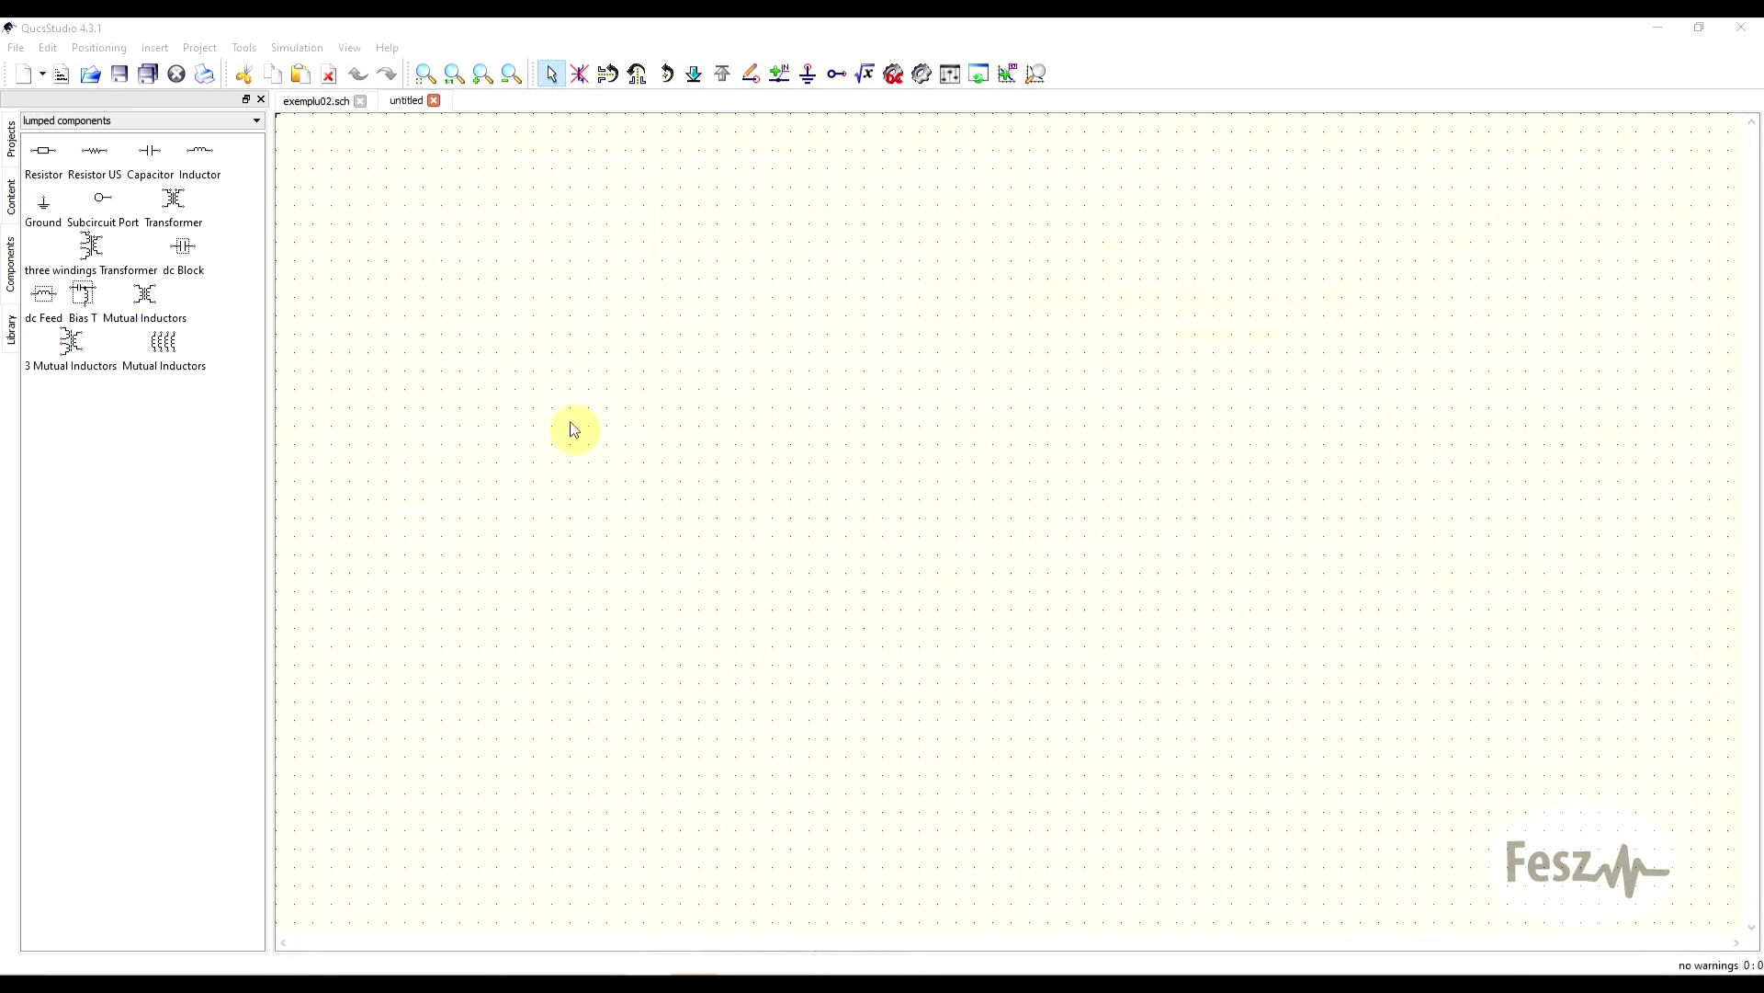
left_click(87, 122)
left_click(87, 174)
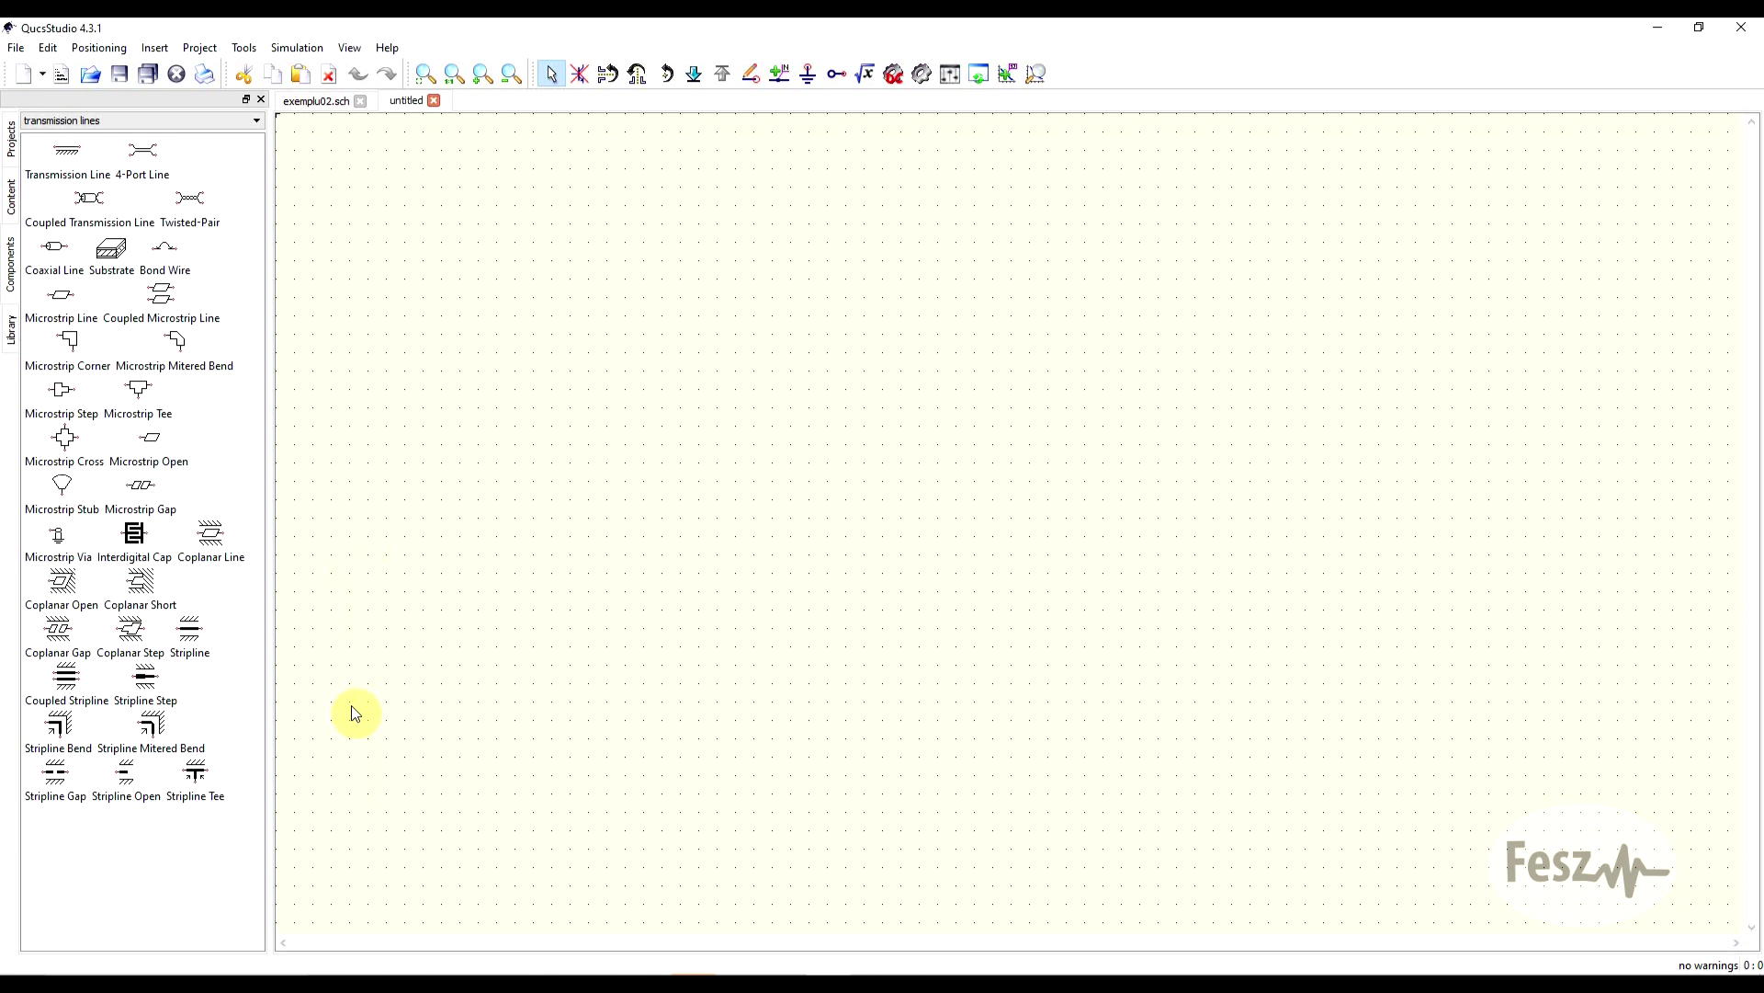
Simulate the exemplu02 high-pass filter with F2 and close the empty untitled schematic.
key("ctrl+Tab")
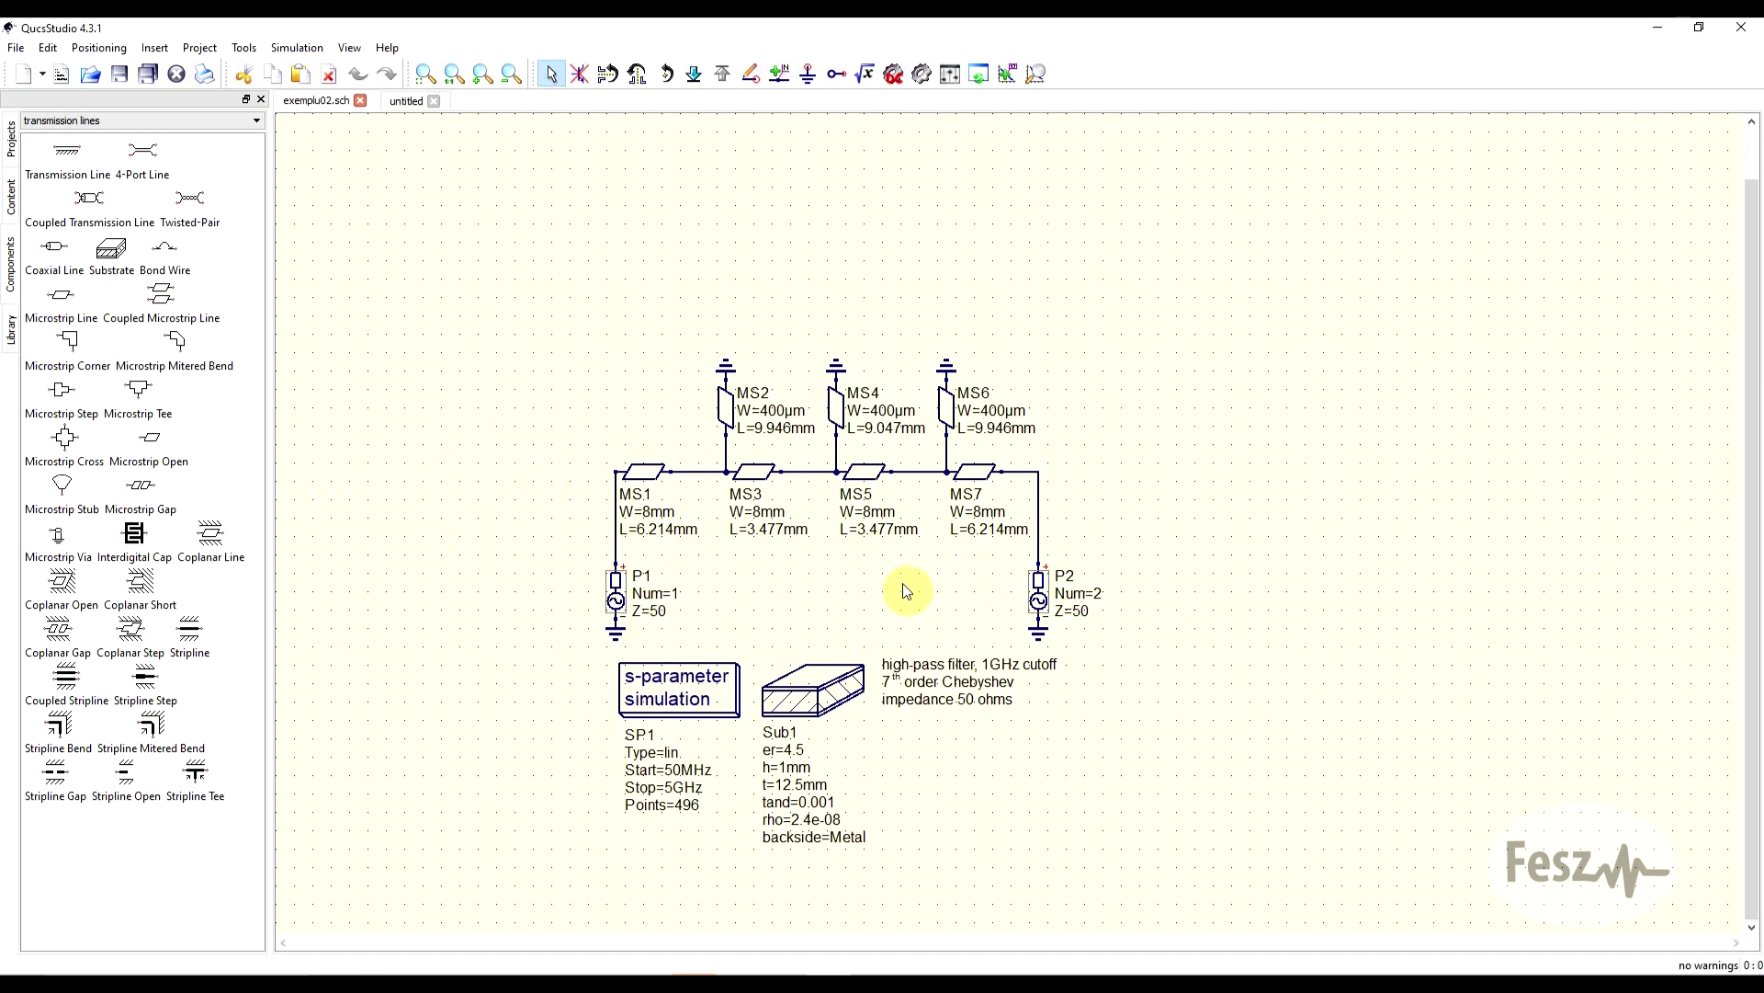
key("F2")
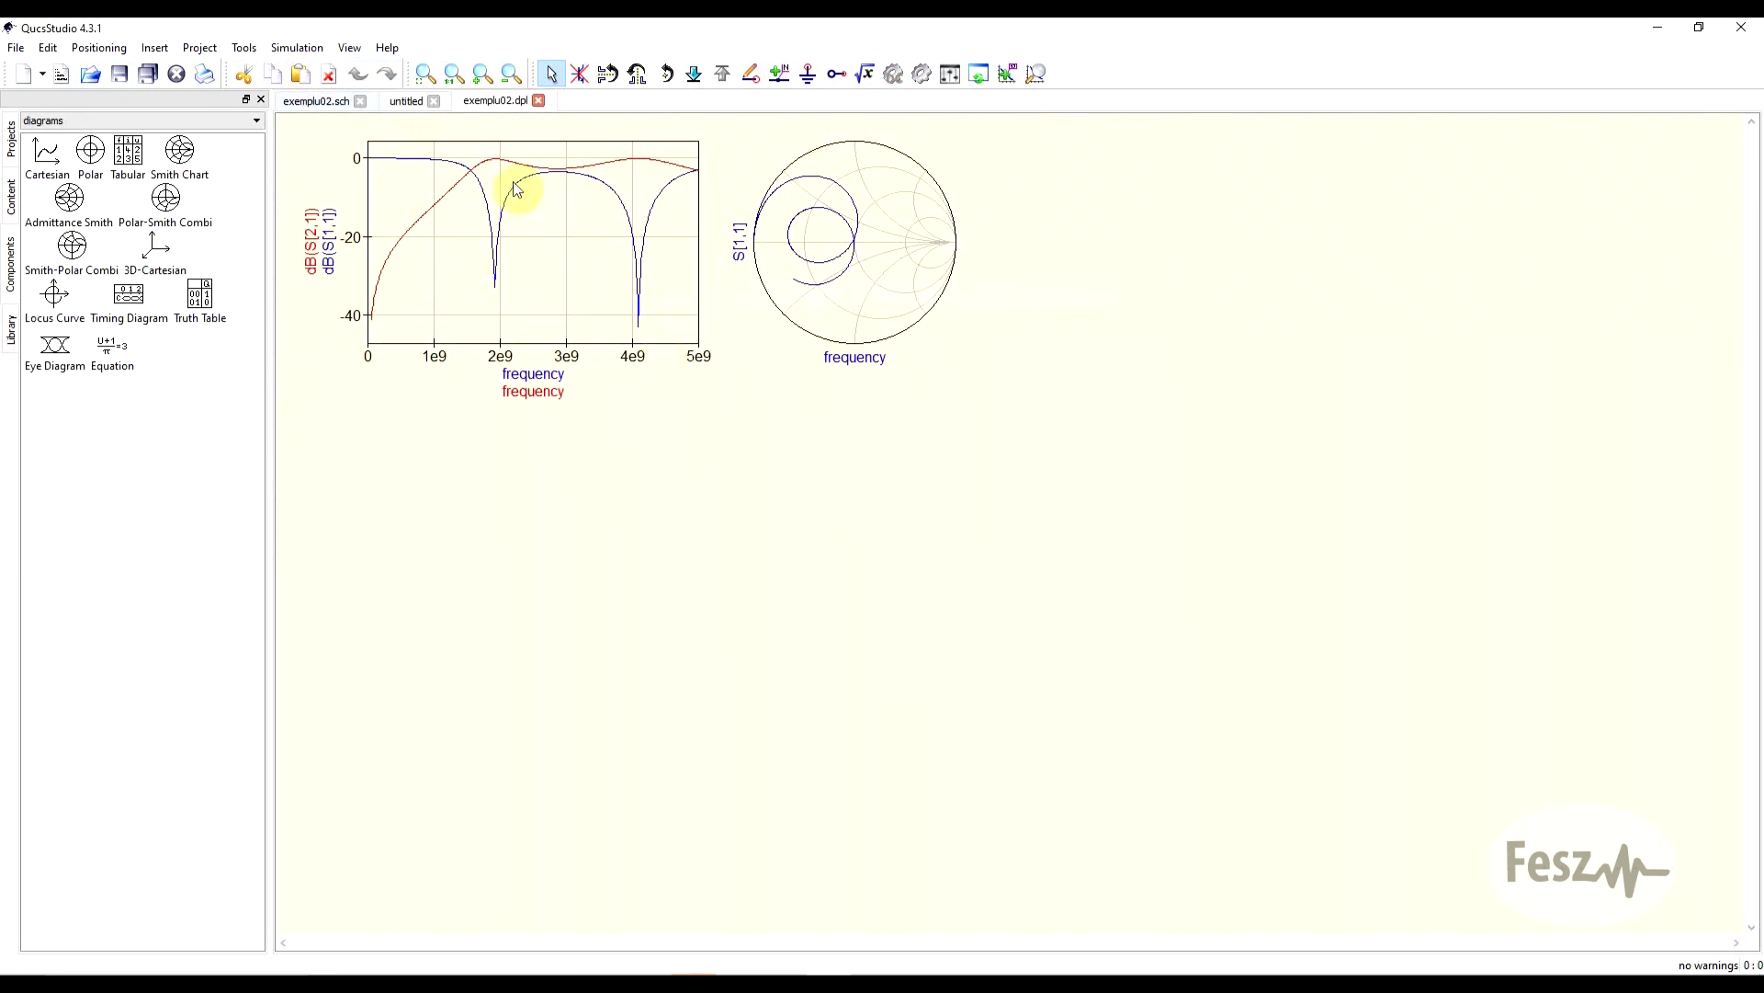
left_click(434, 101)
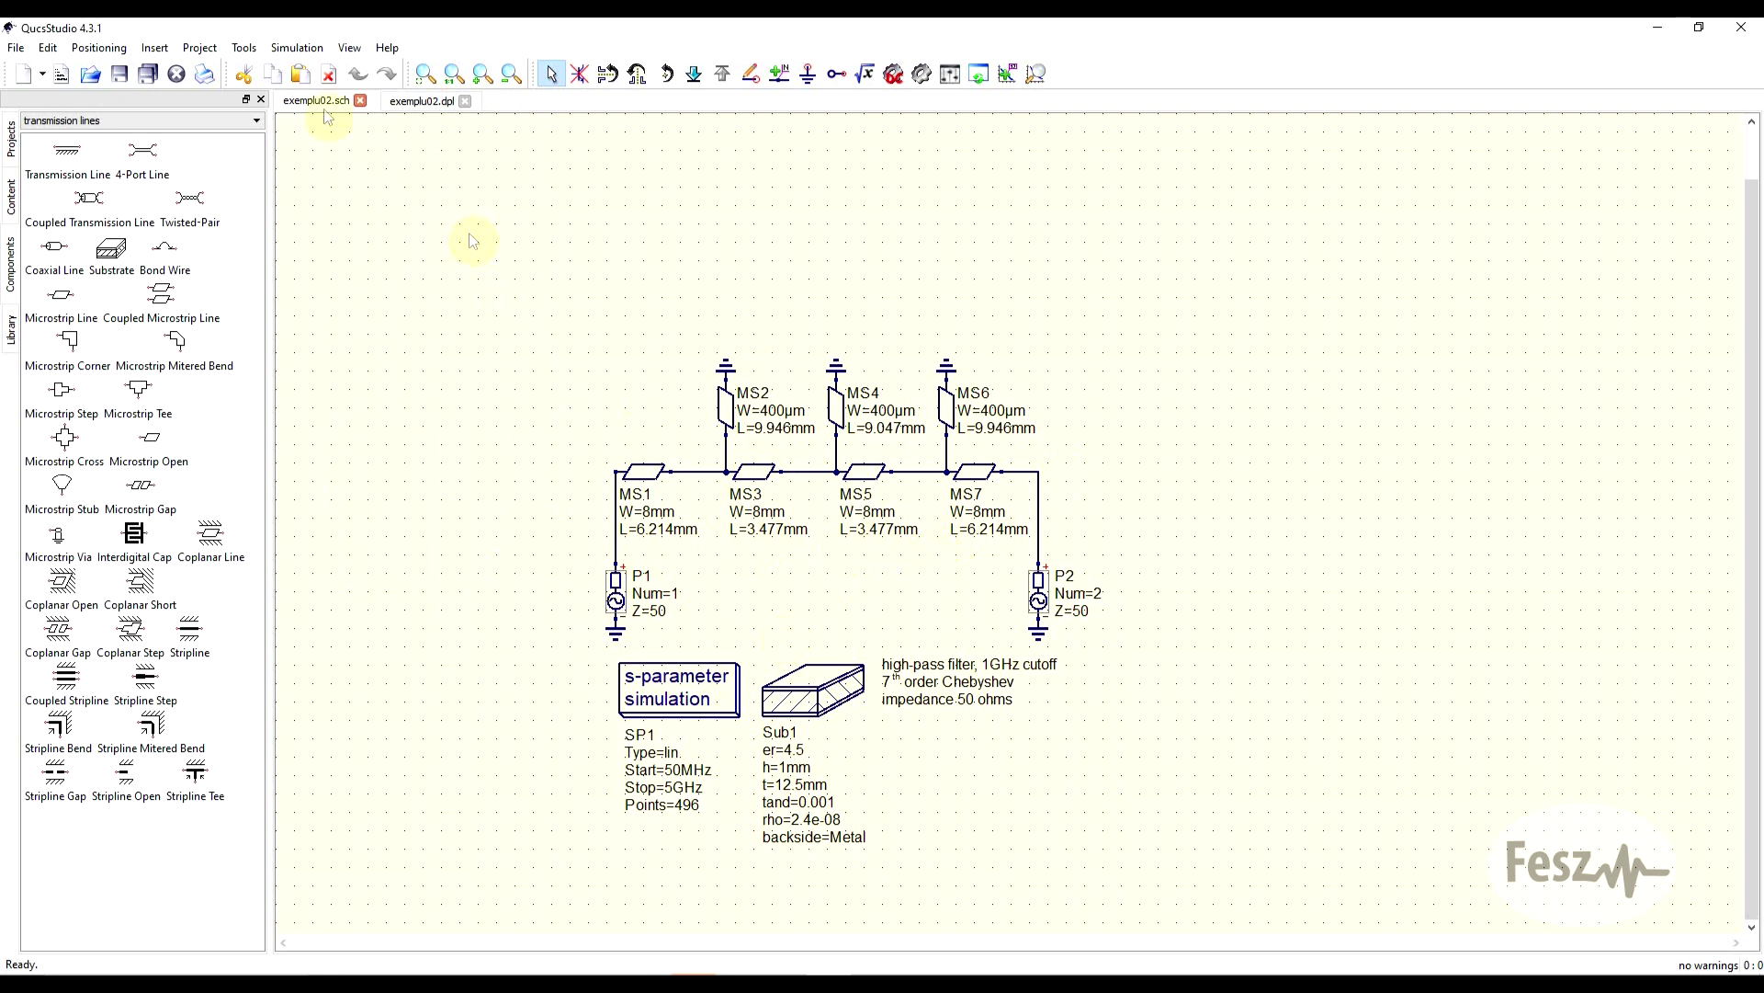
Generate the exemplu02.pcb layout from the Tools menu and zoom into it.
left_click(246, 49)
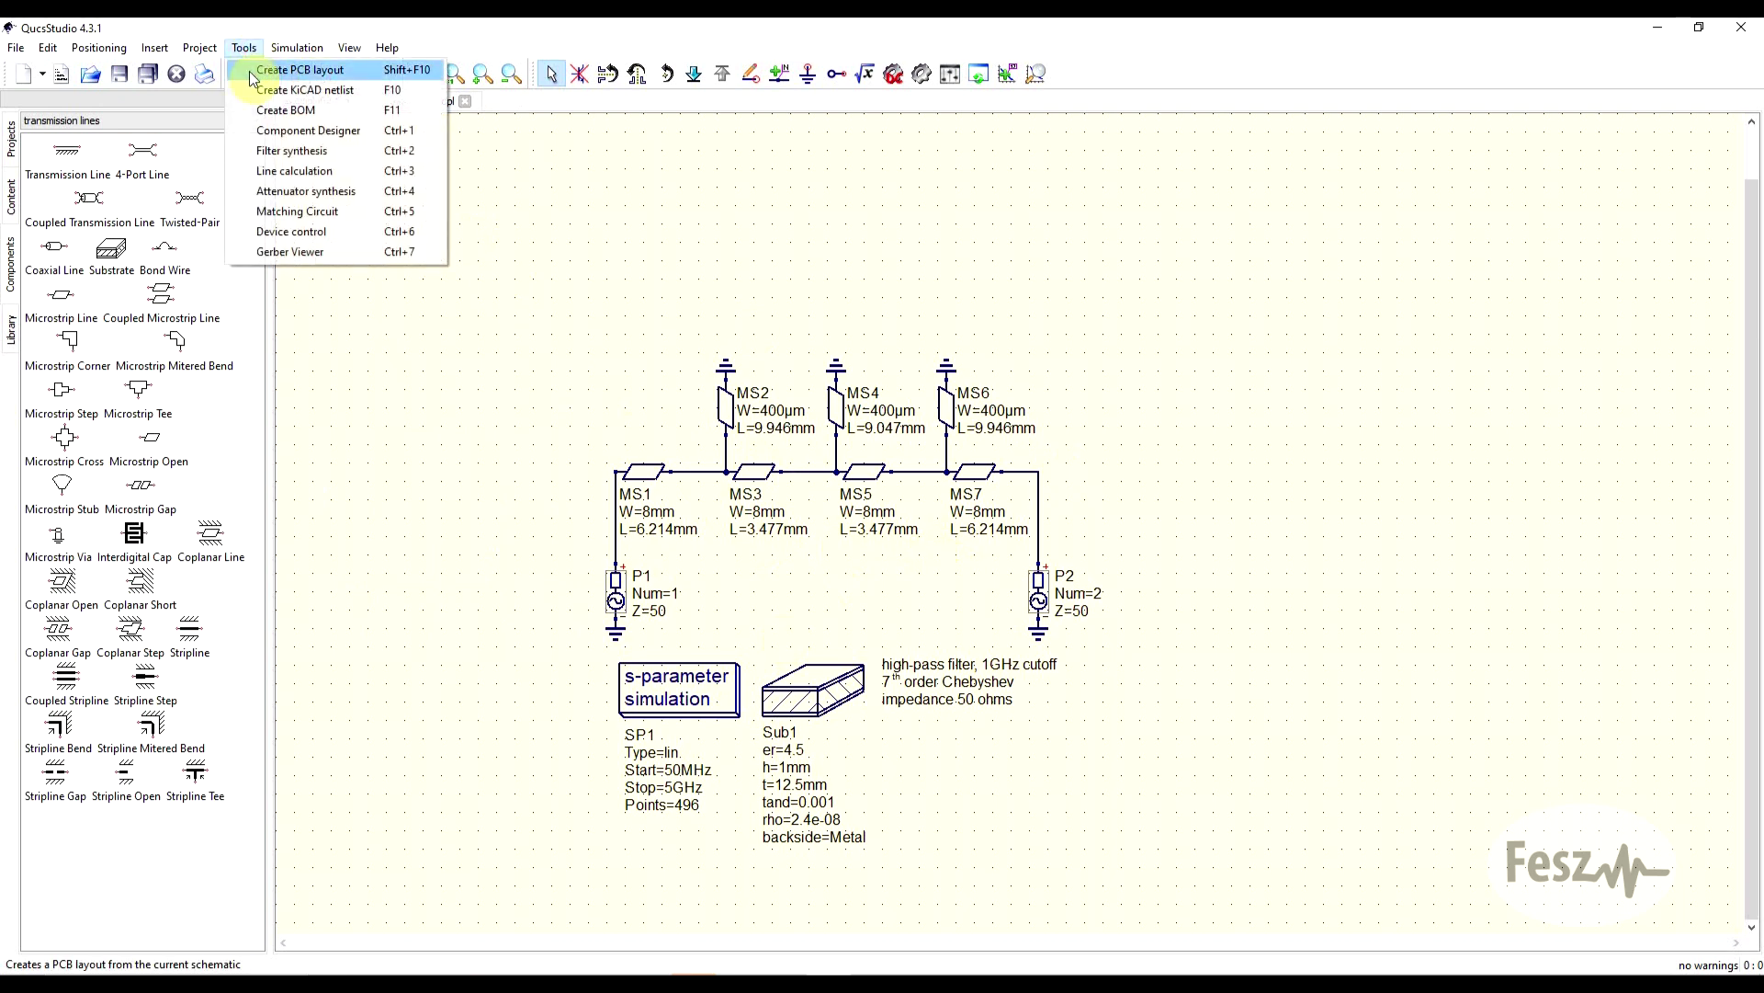
left_click(405, 71)
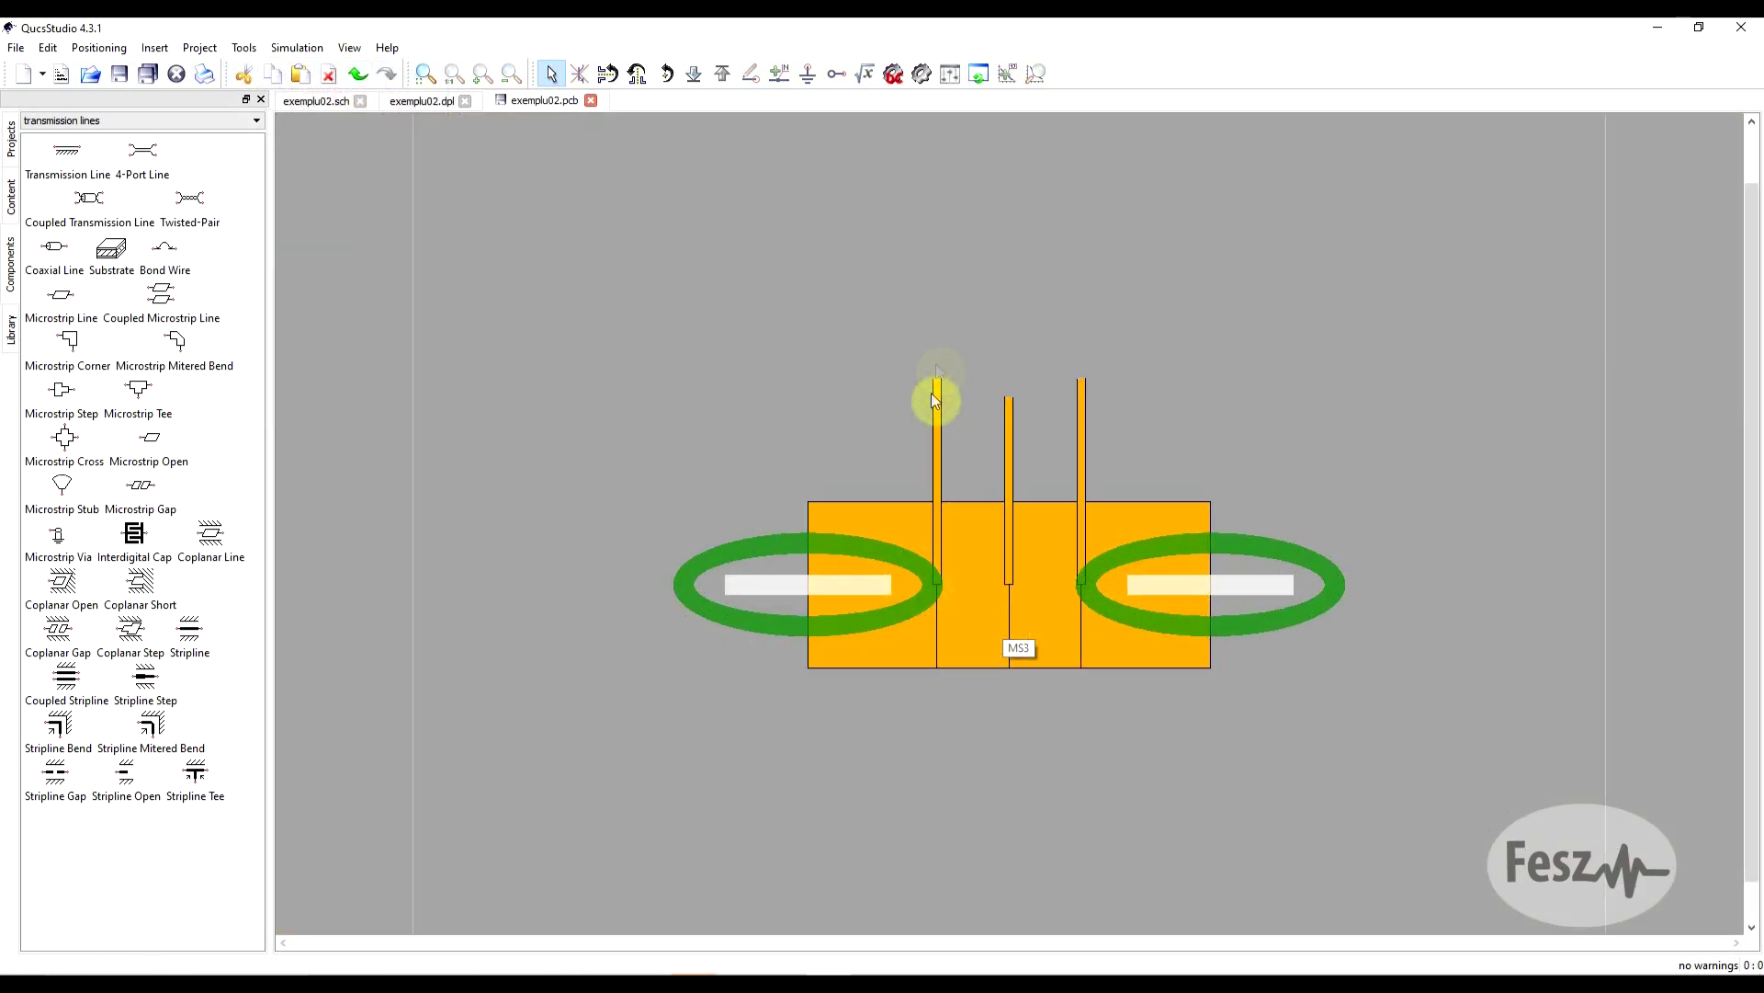
scroll(928, 588, "up", 1)
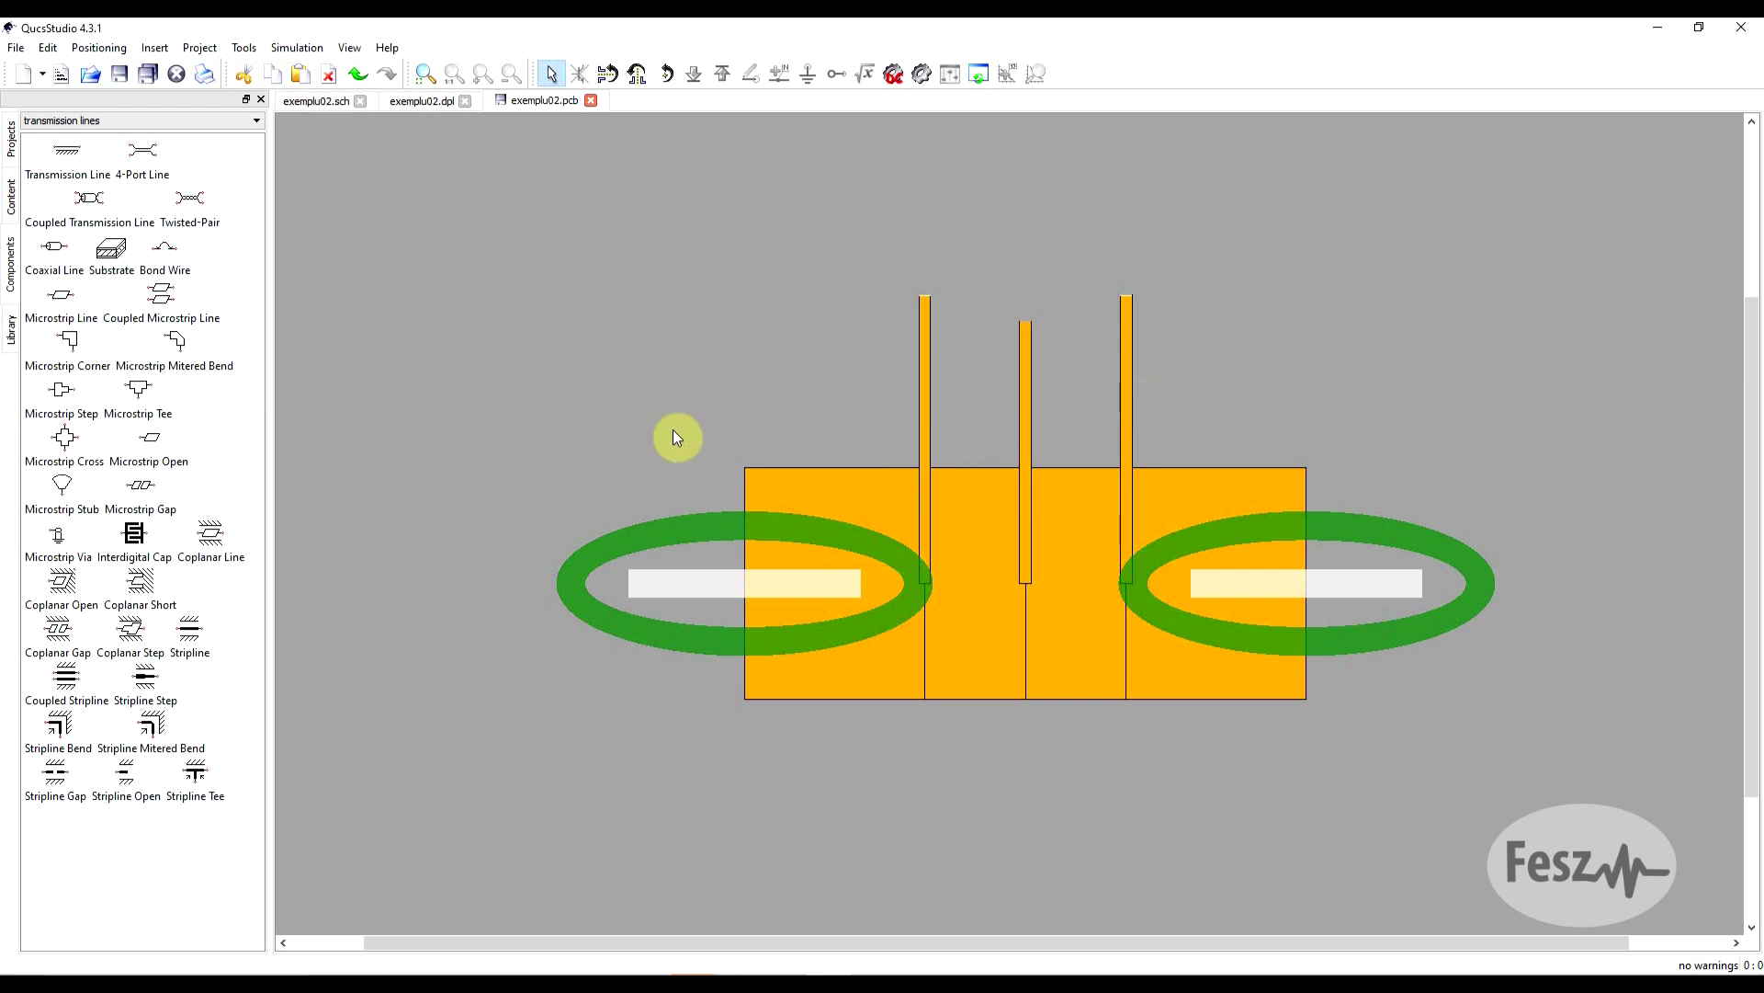
Check the exemplu02 simulation results, then return to the exemplu02 schematic.
left_click(416, 104)
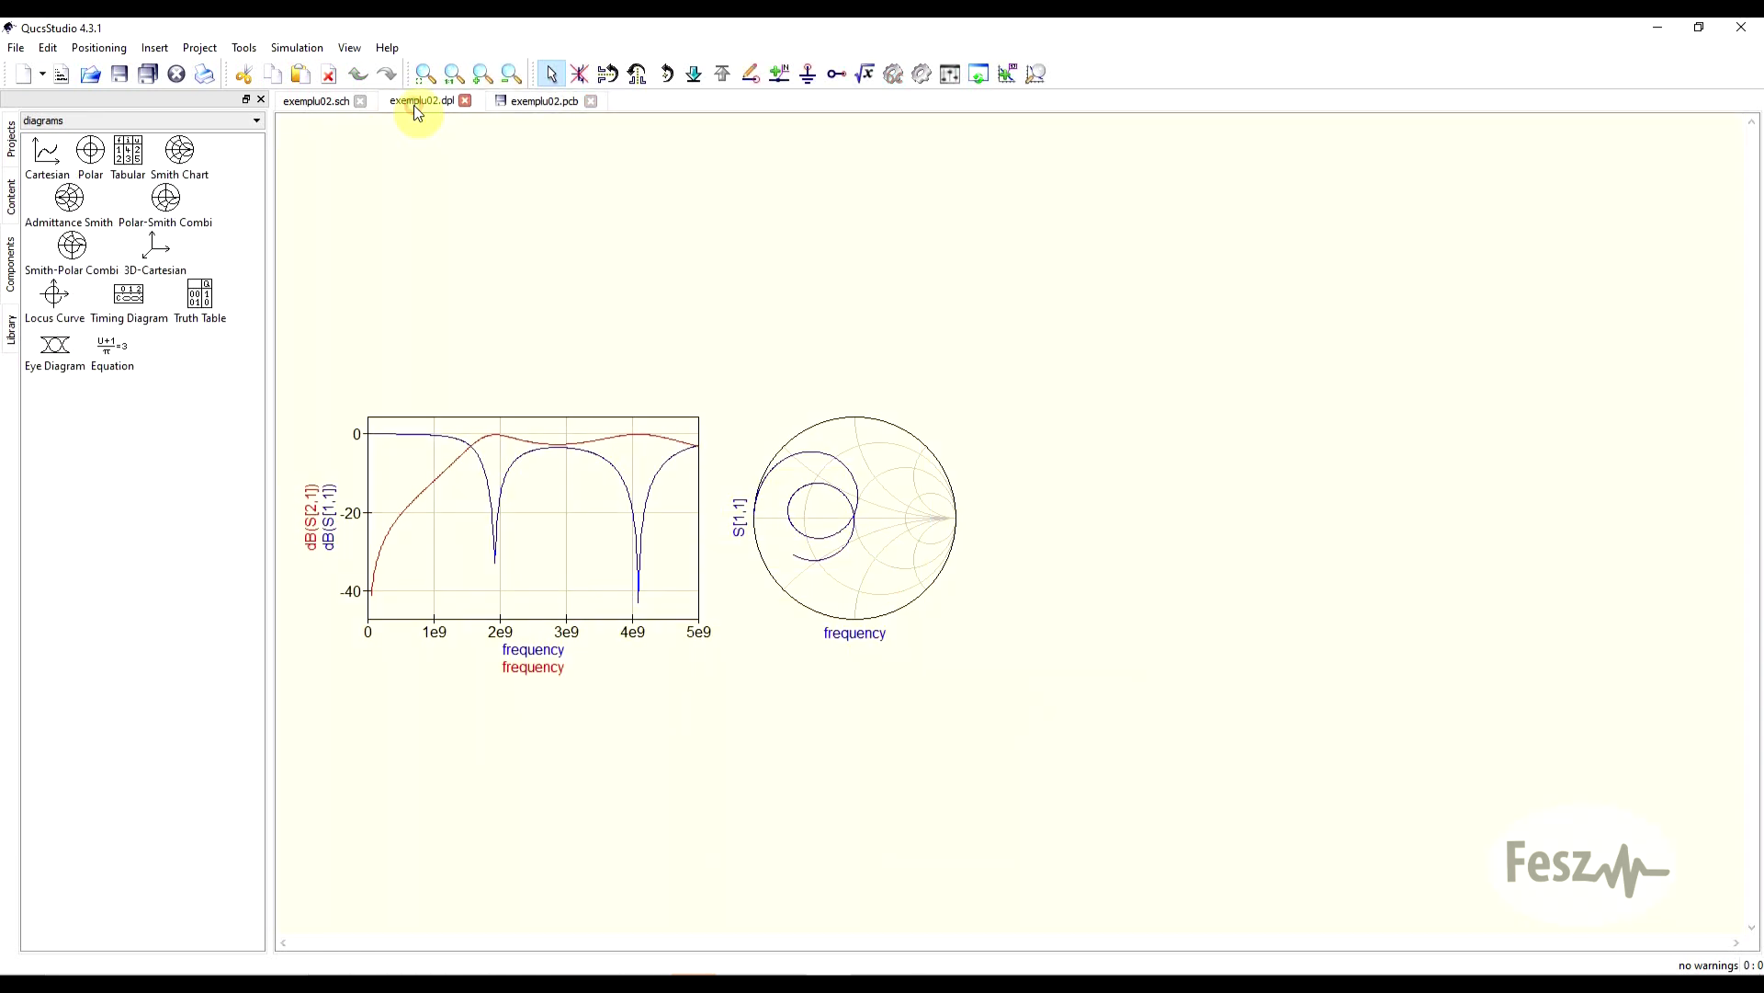
left_click(372, 102)
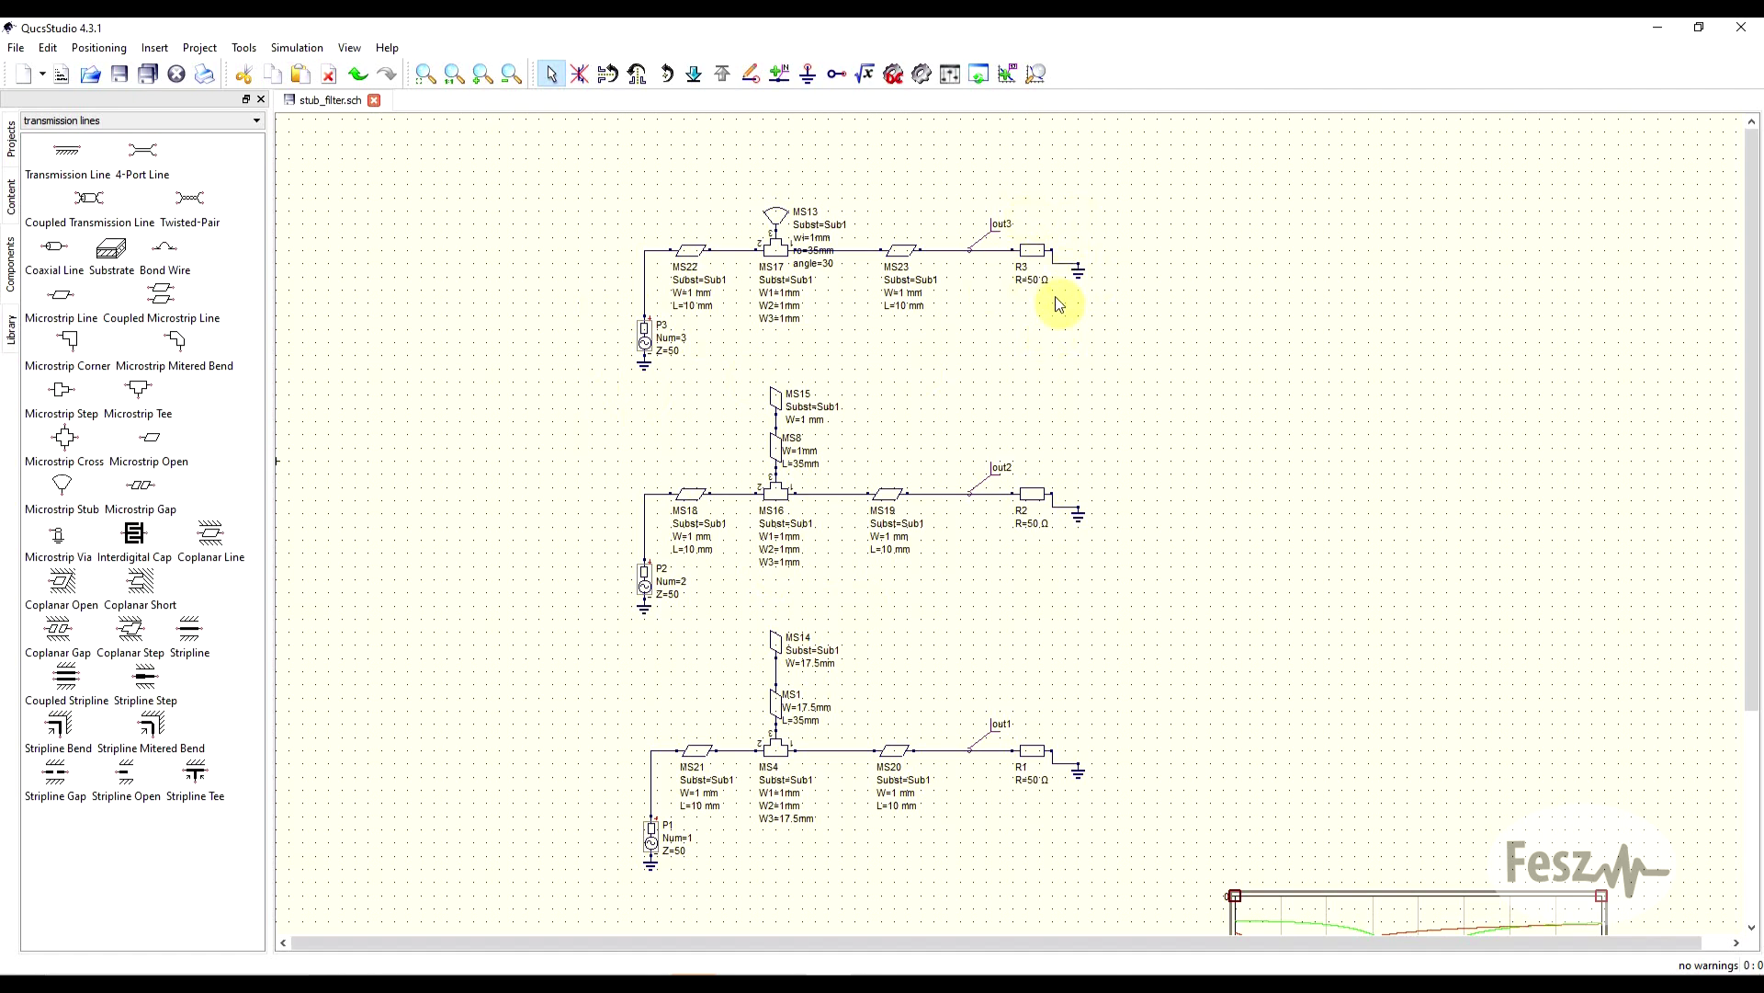
Bring the stub plot with notches at 655 MHz, 1.19 GHz and 1.33 GHz into view.
scroll(1076, 312, "down", 5)
scroll(1498, 543, "up", 2)
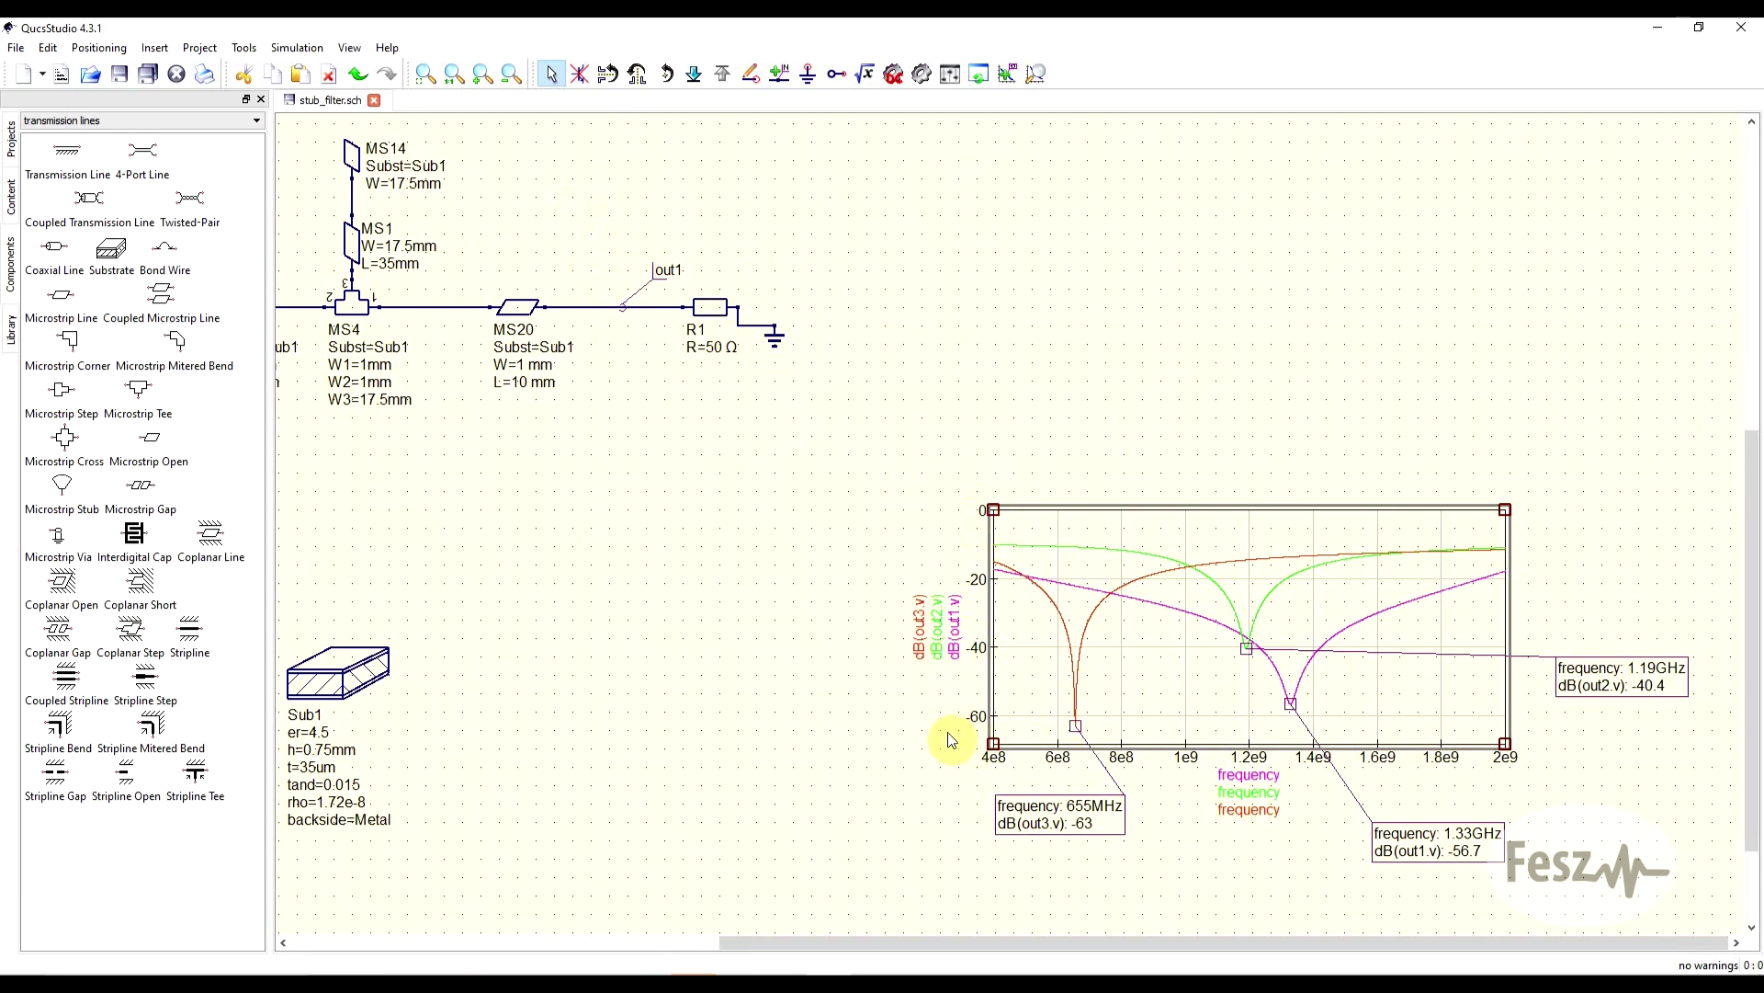
left_click_drag(1181, 943, 909, 943)
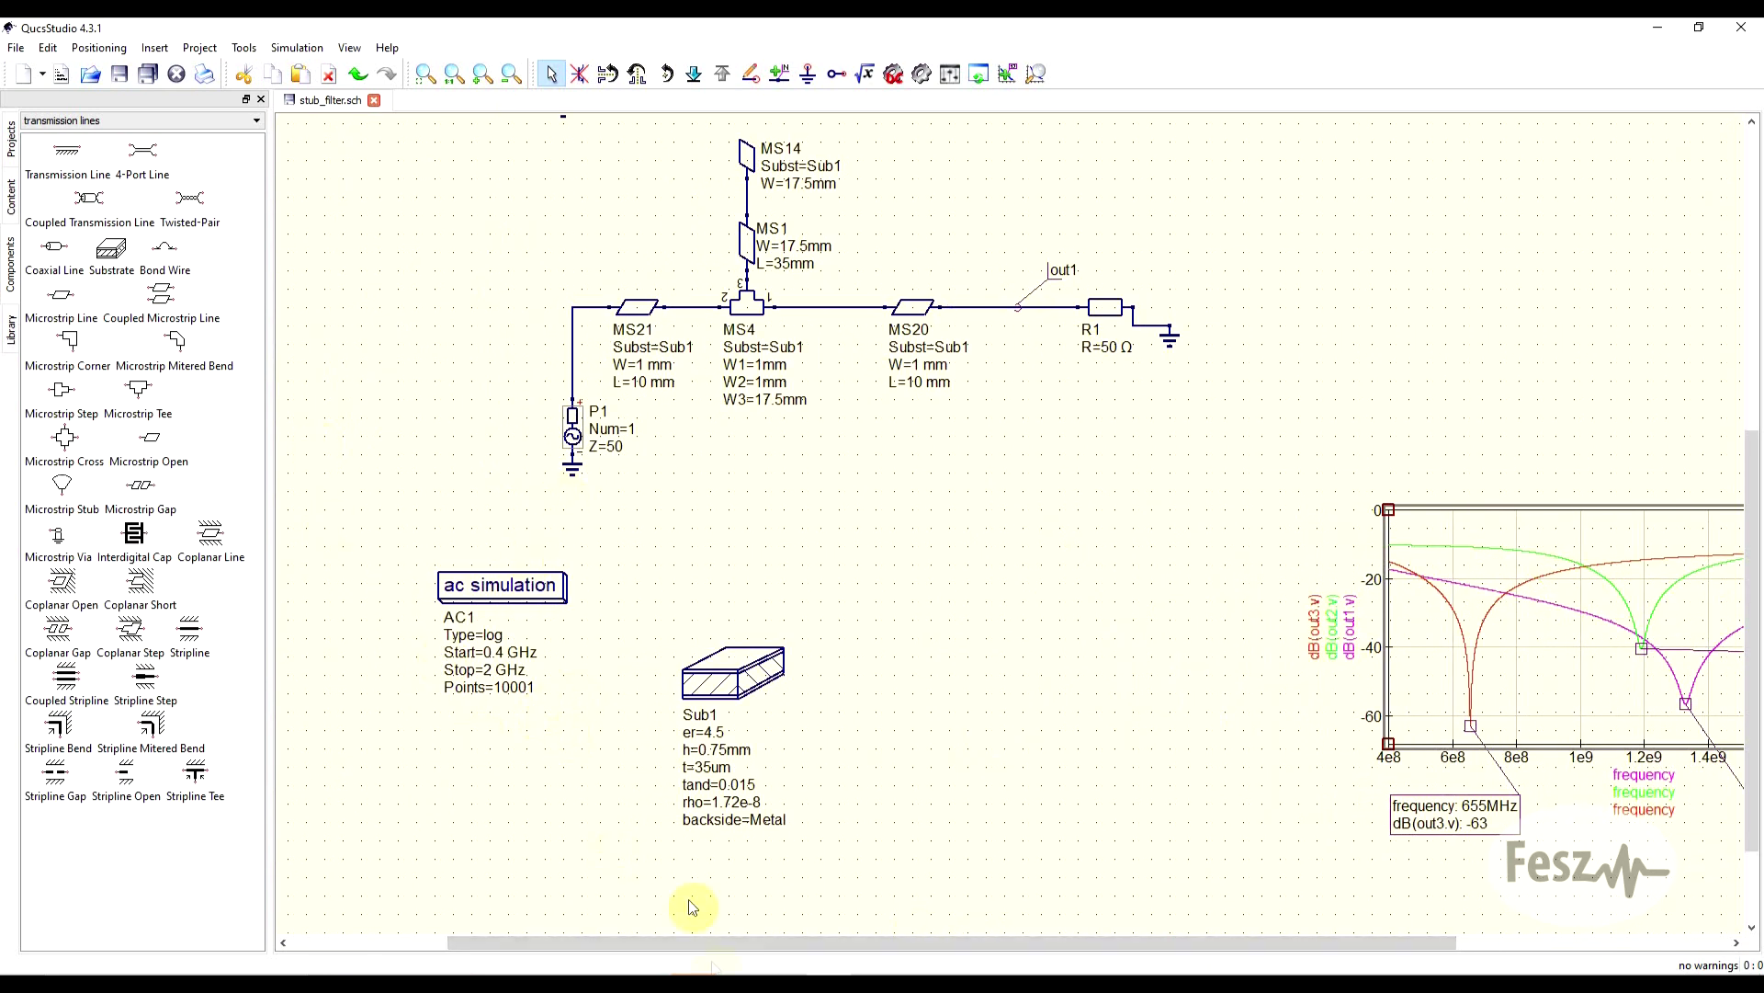
left_click_drag(696, 956, 984, 971)
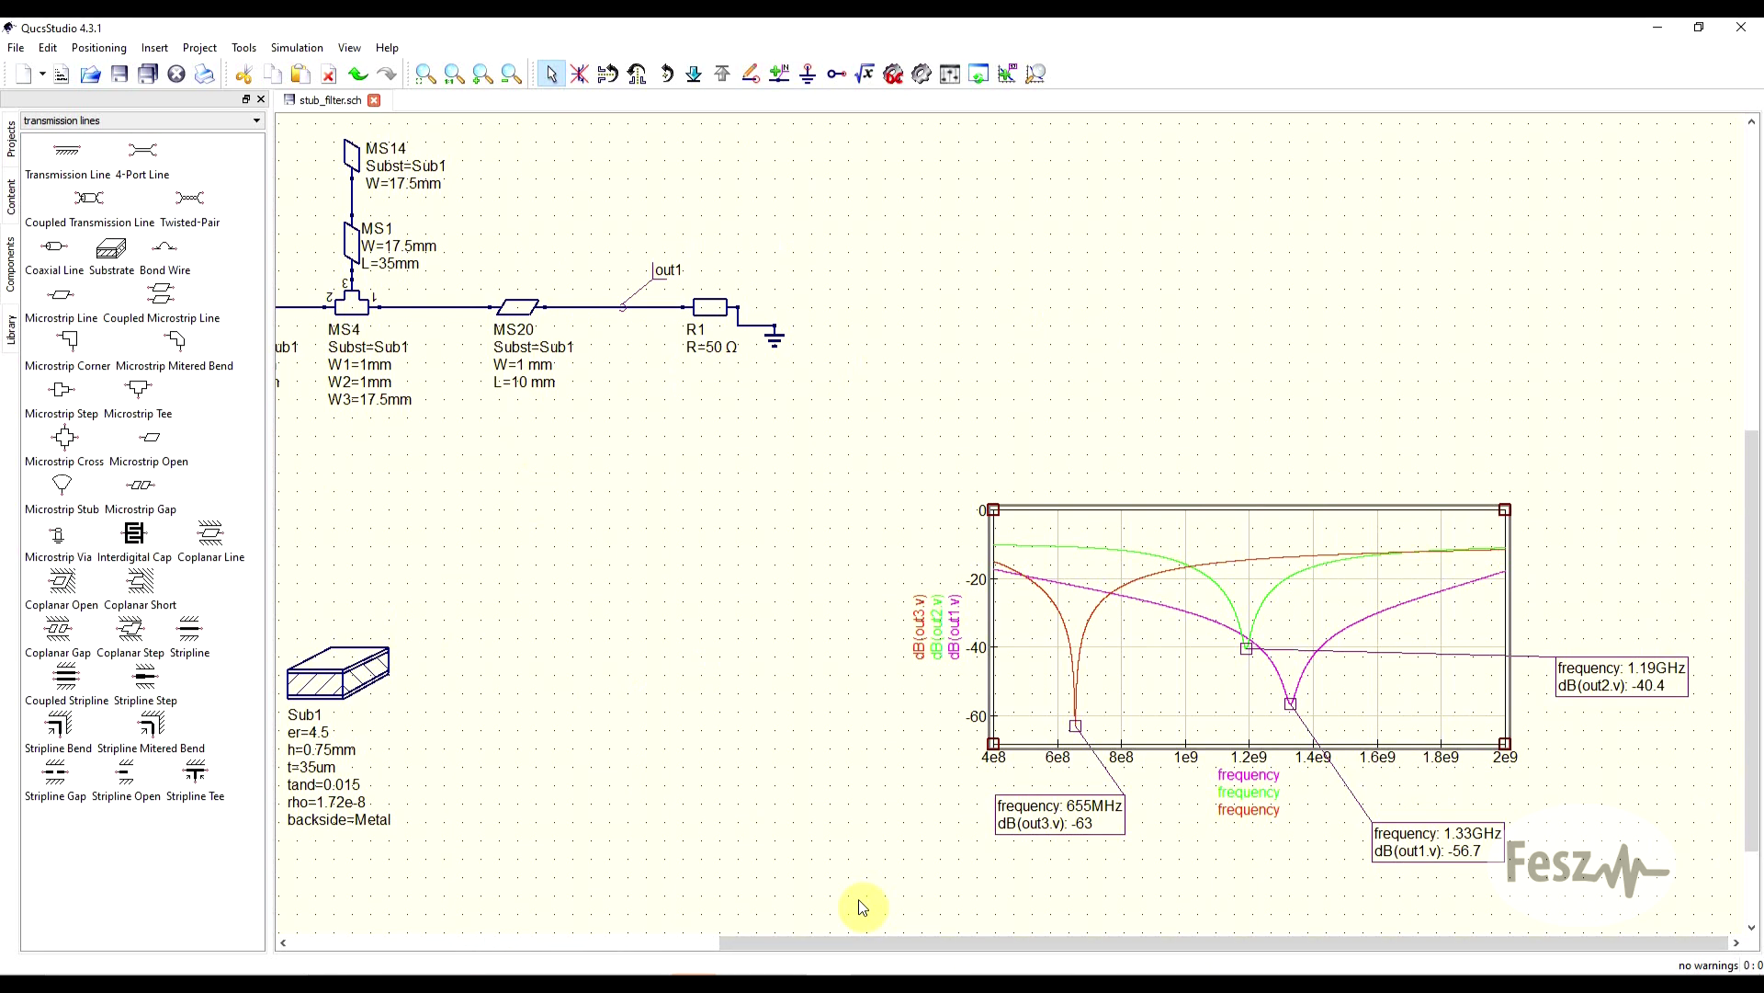
left_click(55, 120)
Show the simulations category in the component list.
left_click(51, 225)
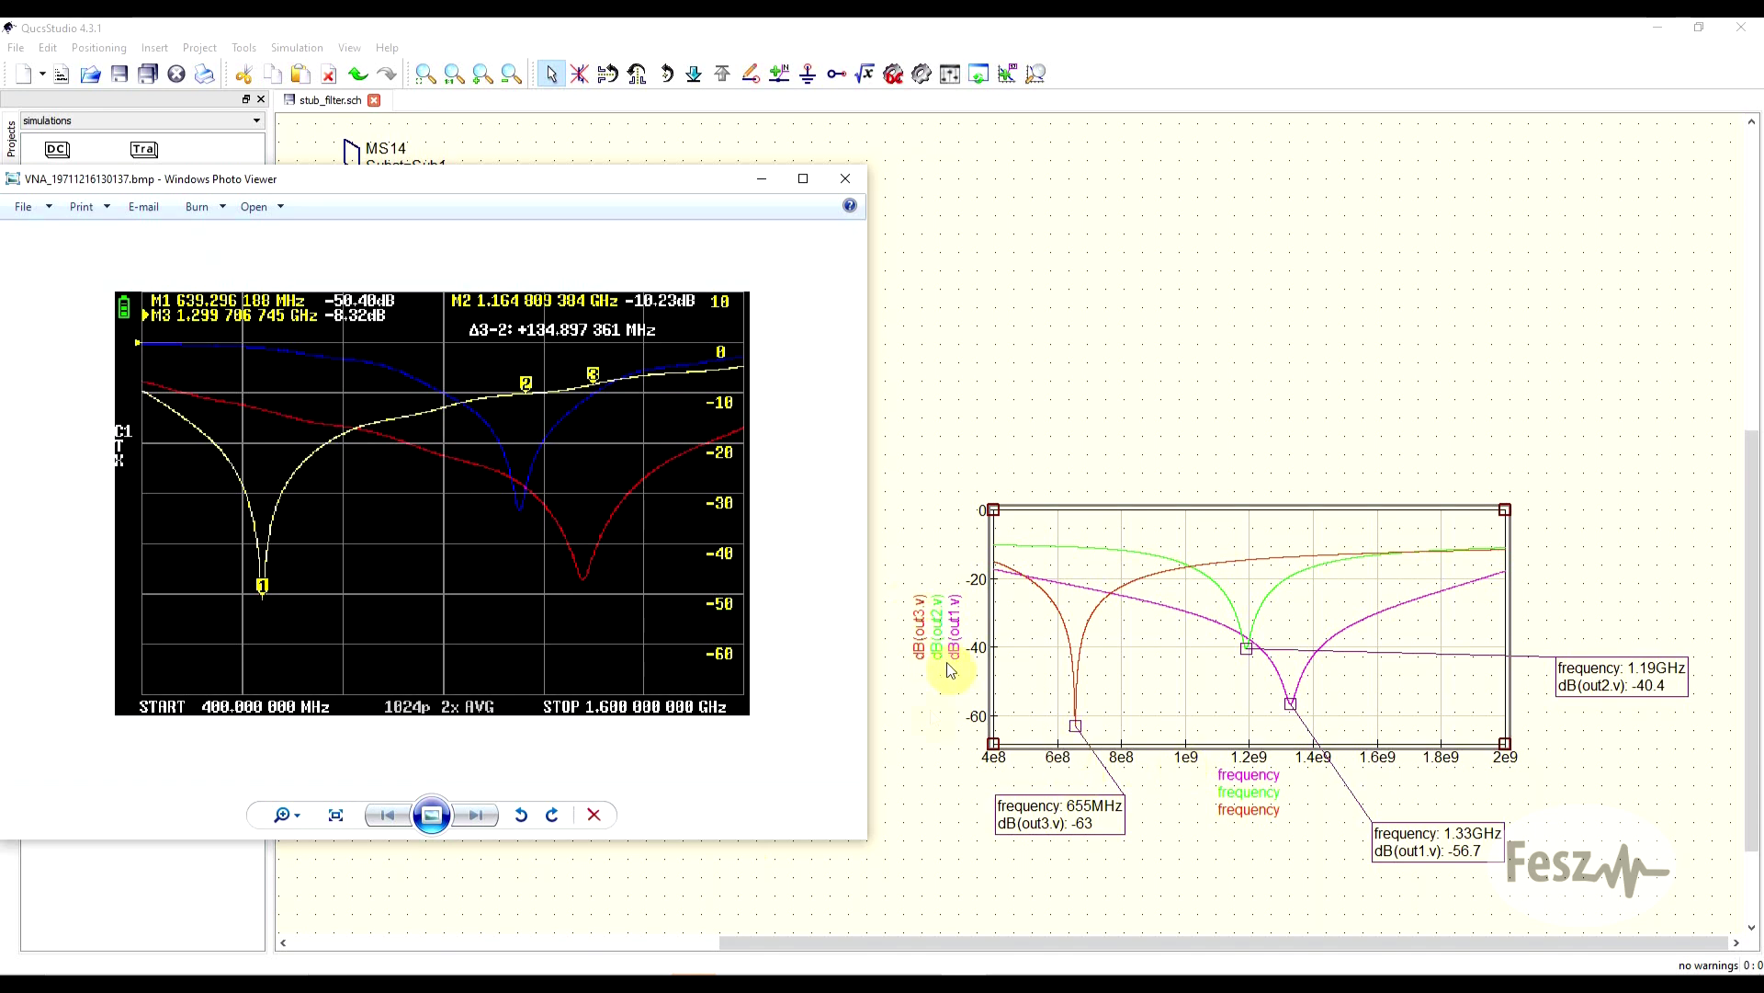
Move the VNA screenshot window down to uncover the stub_filter schematic.
left_click_drag(566, 217, 578, 496)
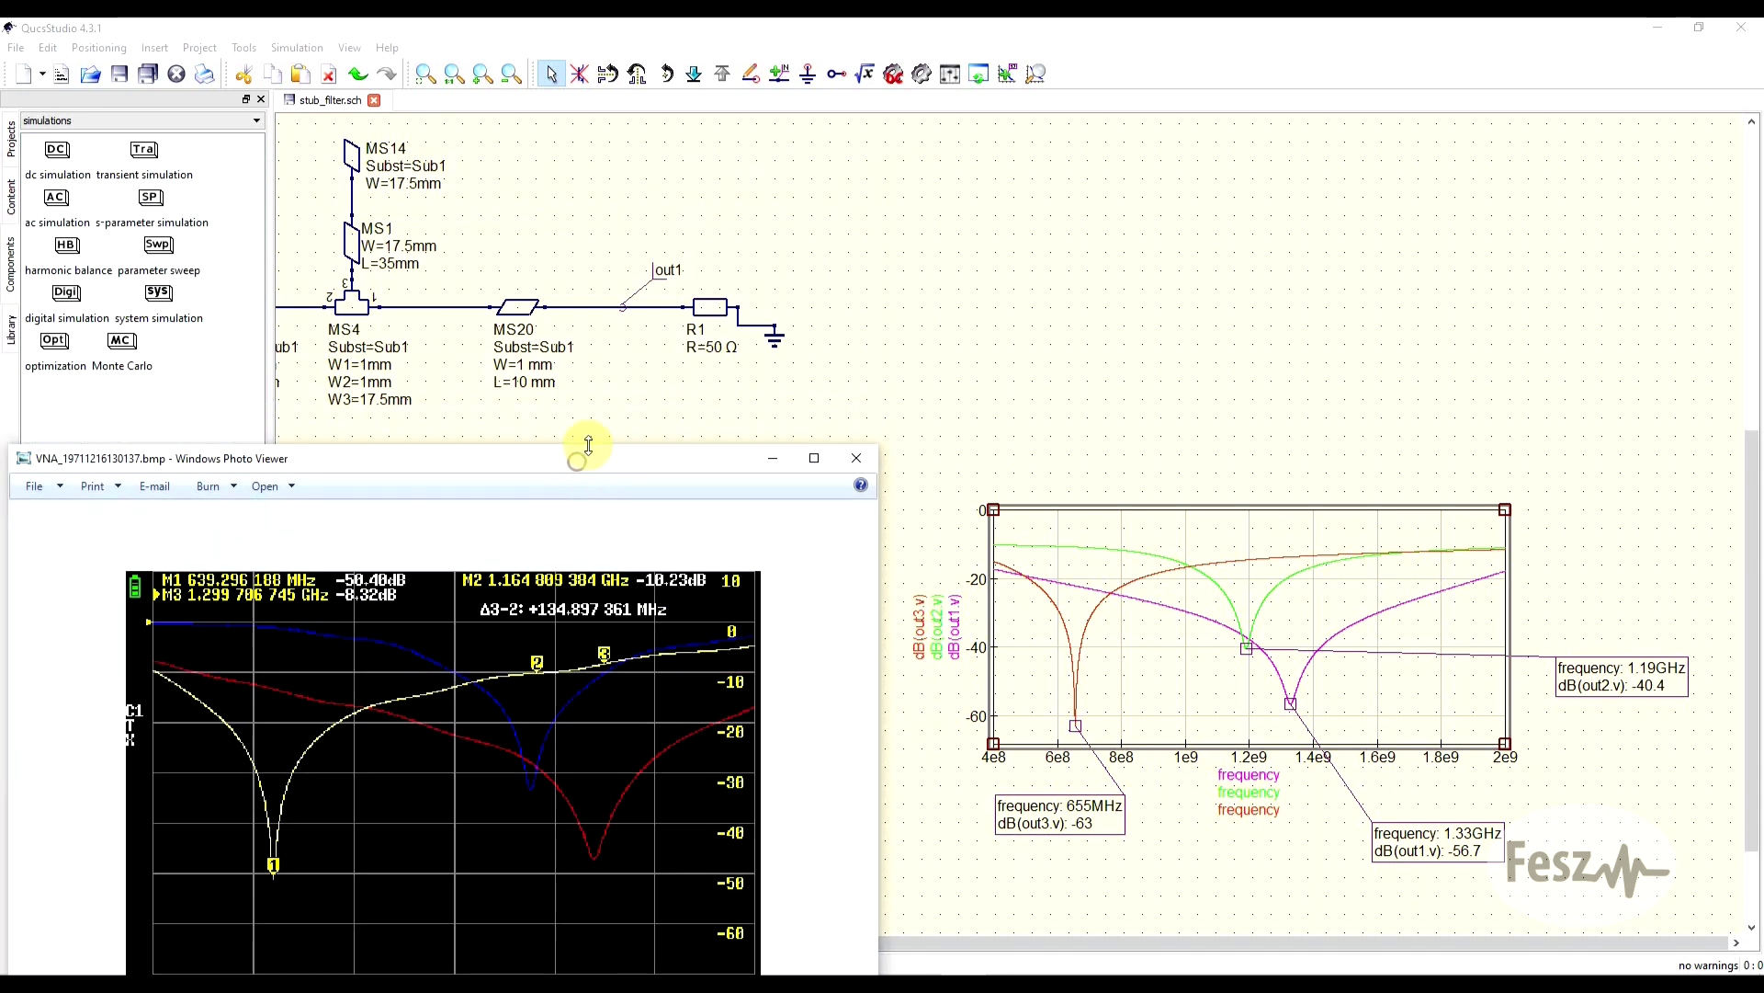